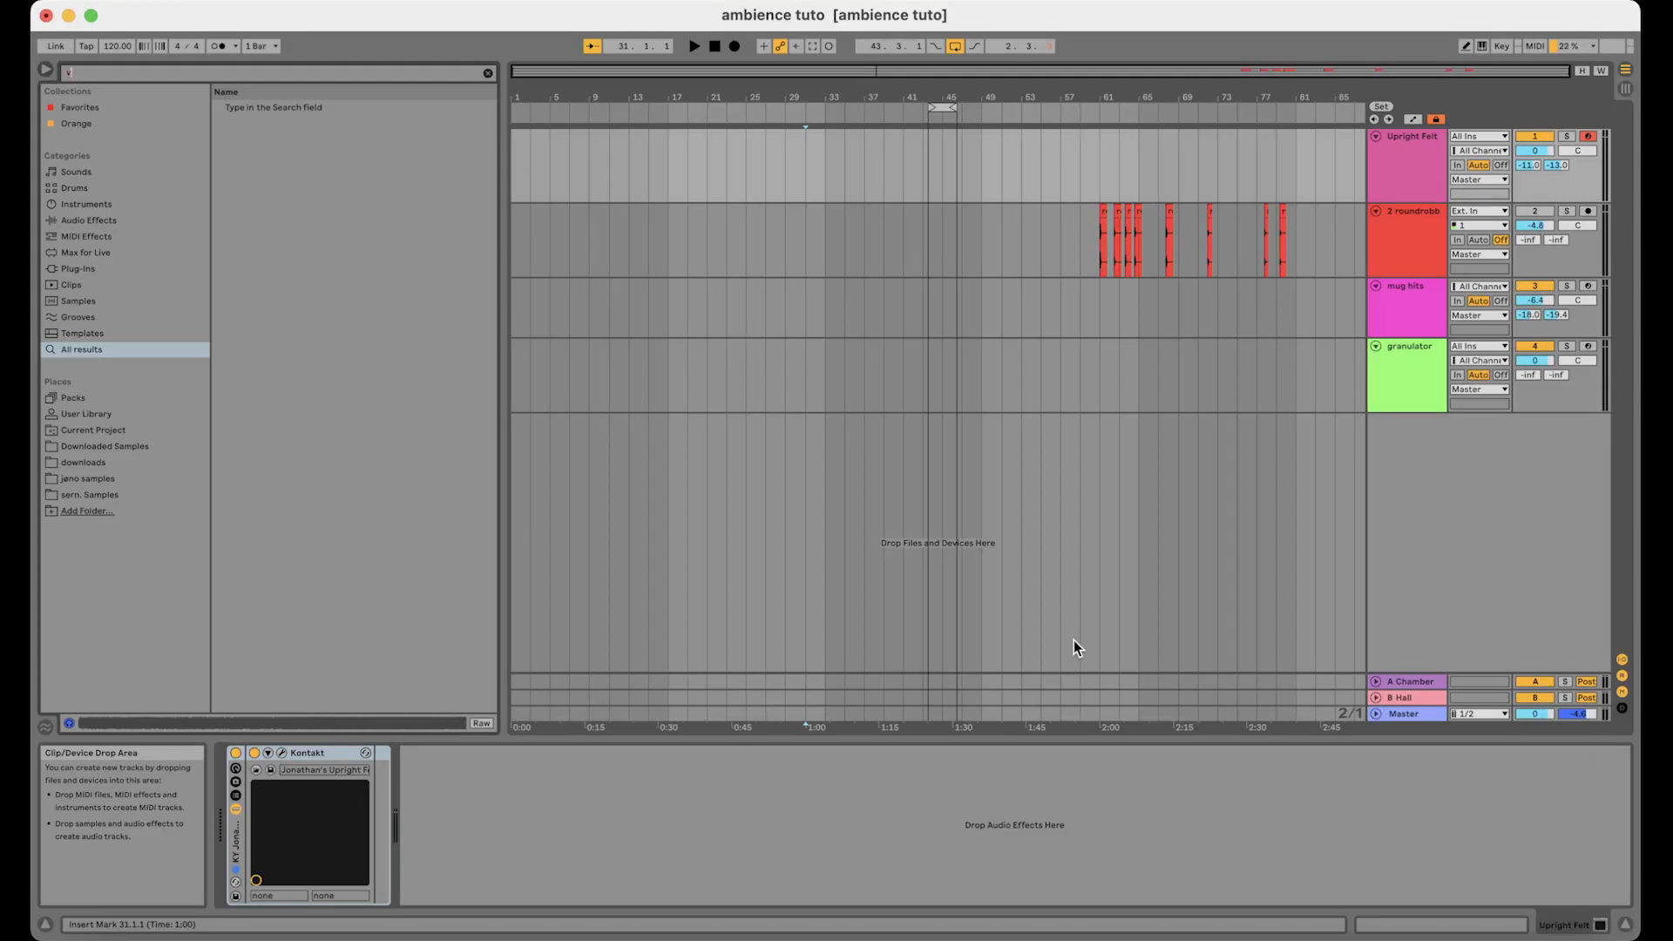
Find the ValhallaRoom reverb in the browser, load it after Kontakt on the Upright Felt track and open its plug-in window
text(a)
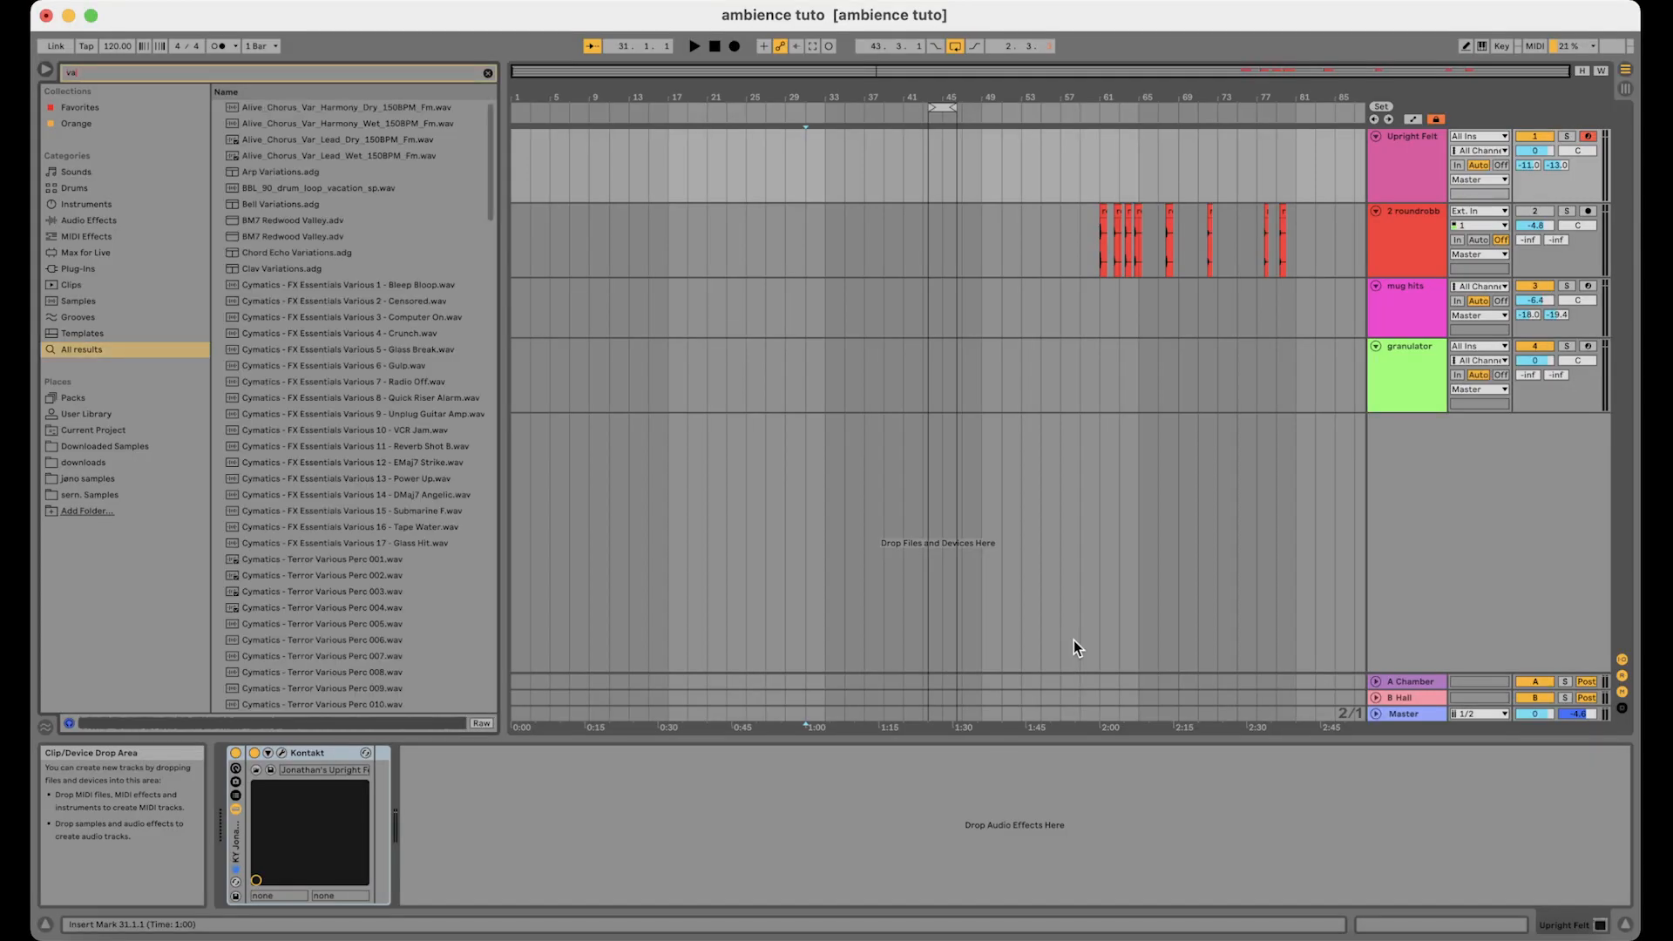
text(lhall)
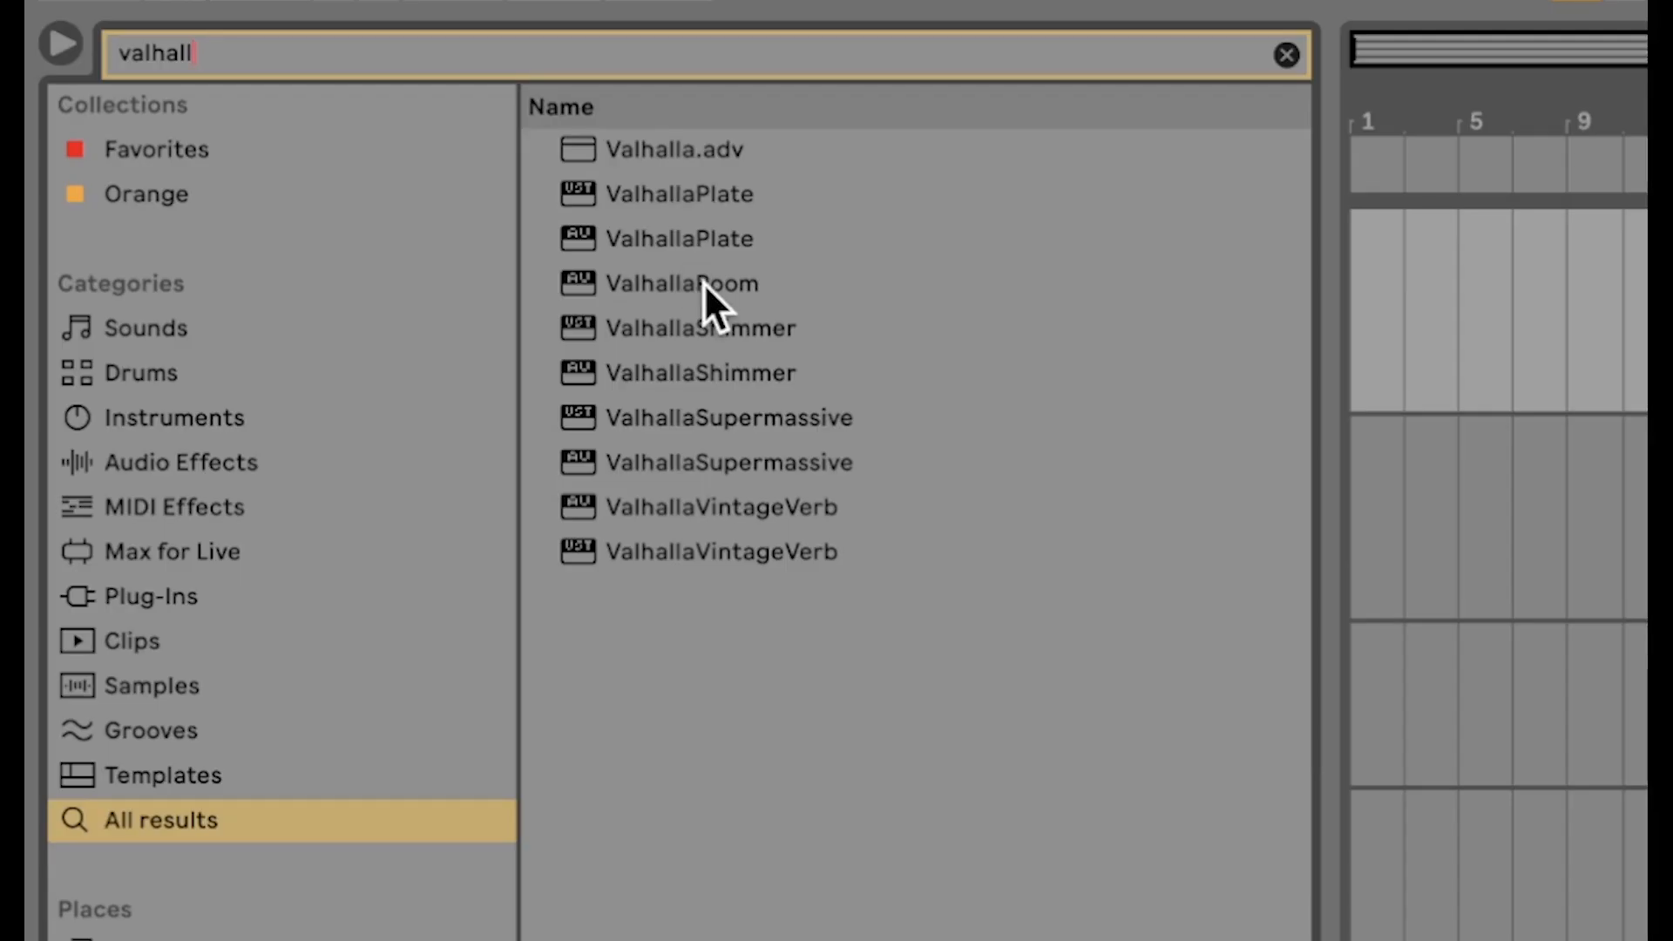
double_click(707, 284)
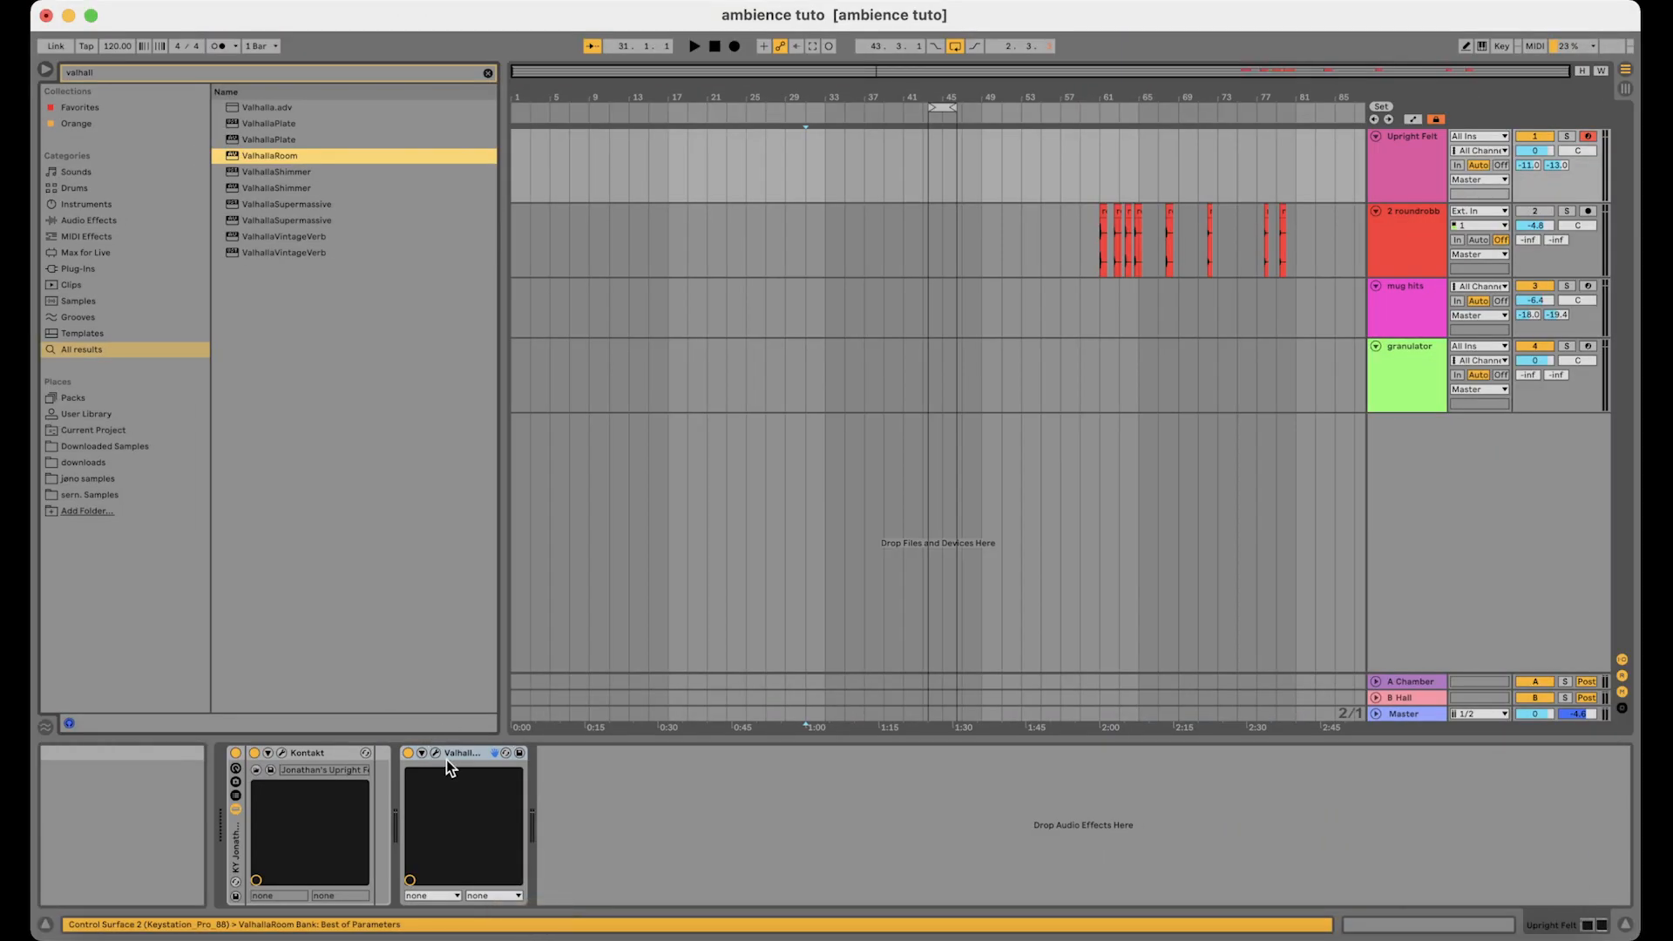
click(437, 753)
drag(429, 593, 442, 694)
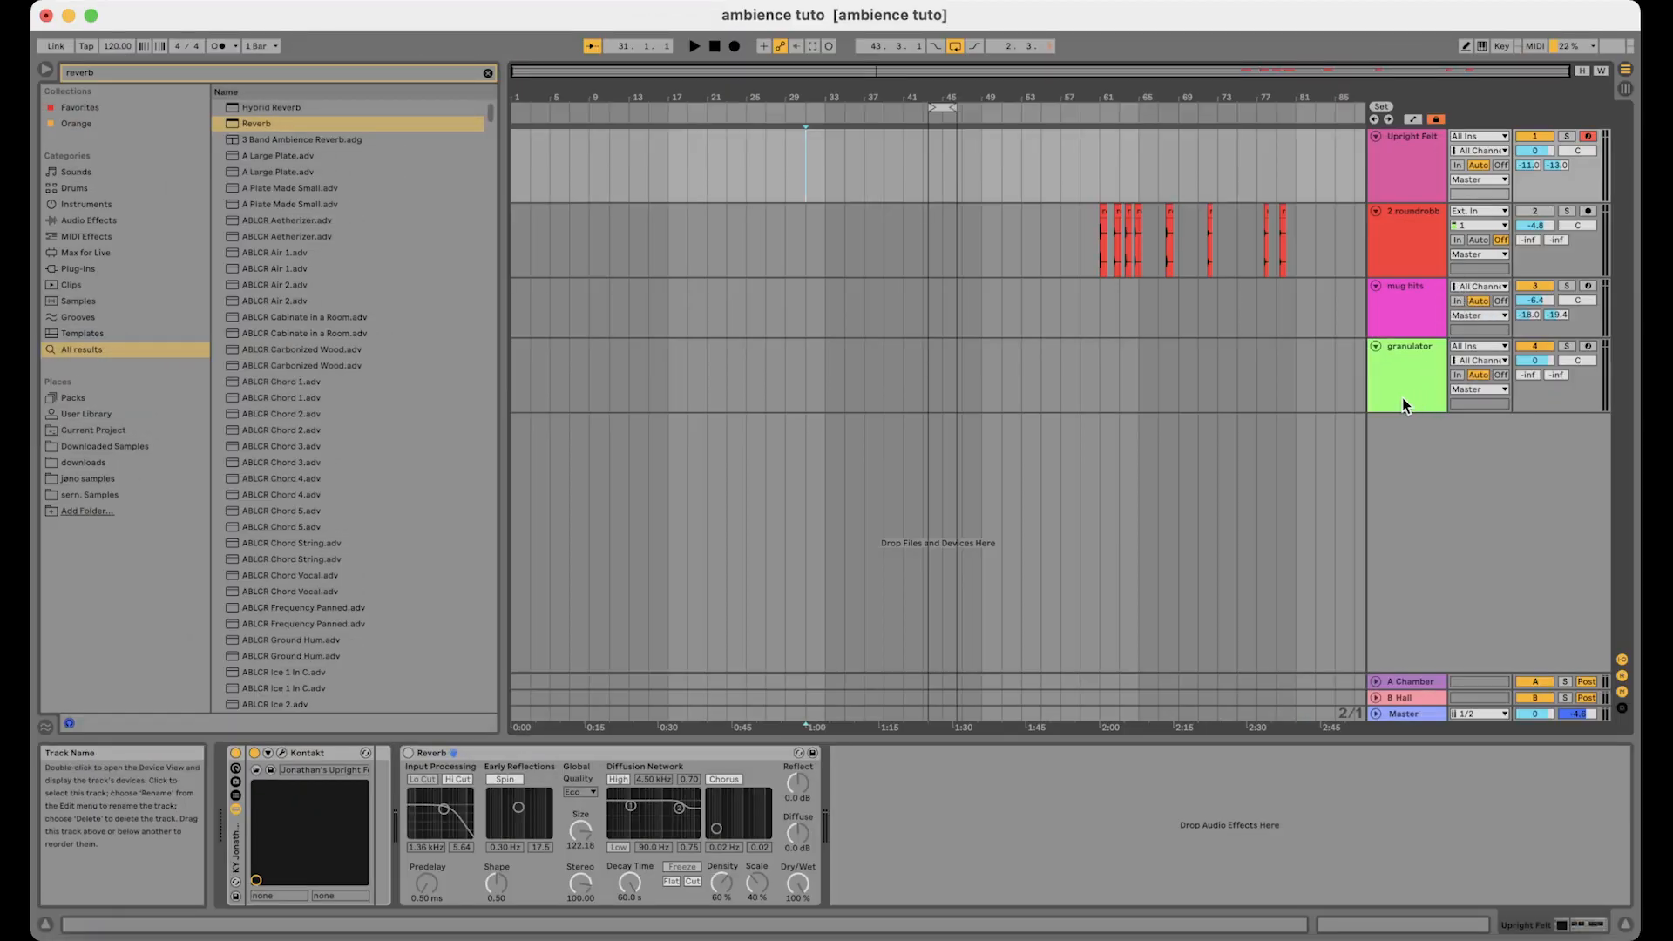
Add an audio track below the granulator track, set its input to Resampling and arm it for recording the Upright Felt track
click(1404, 394)
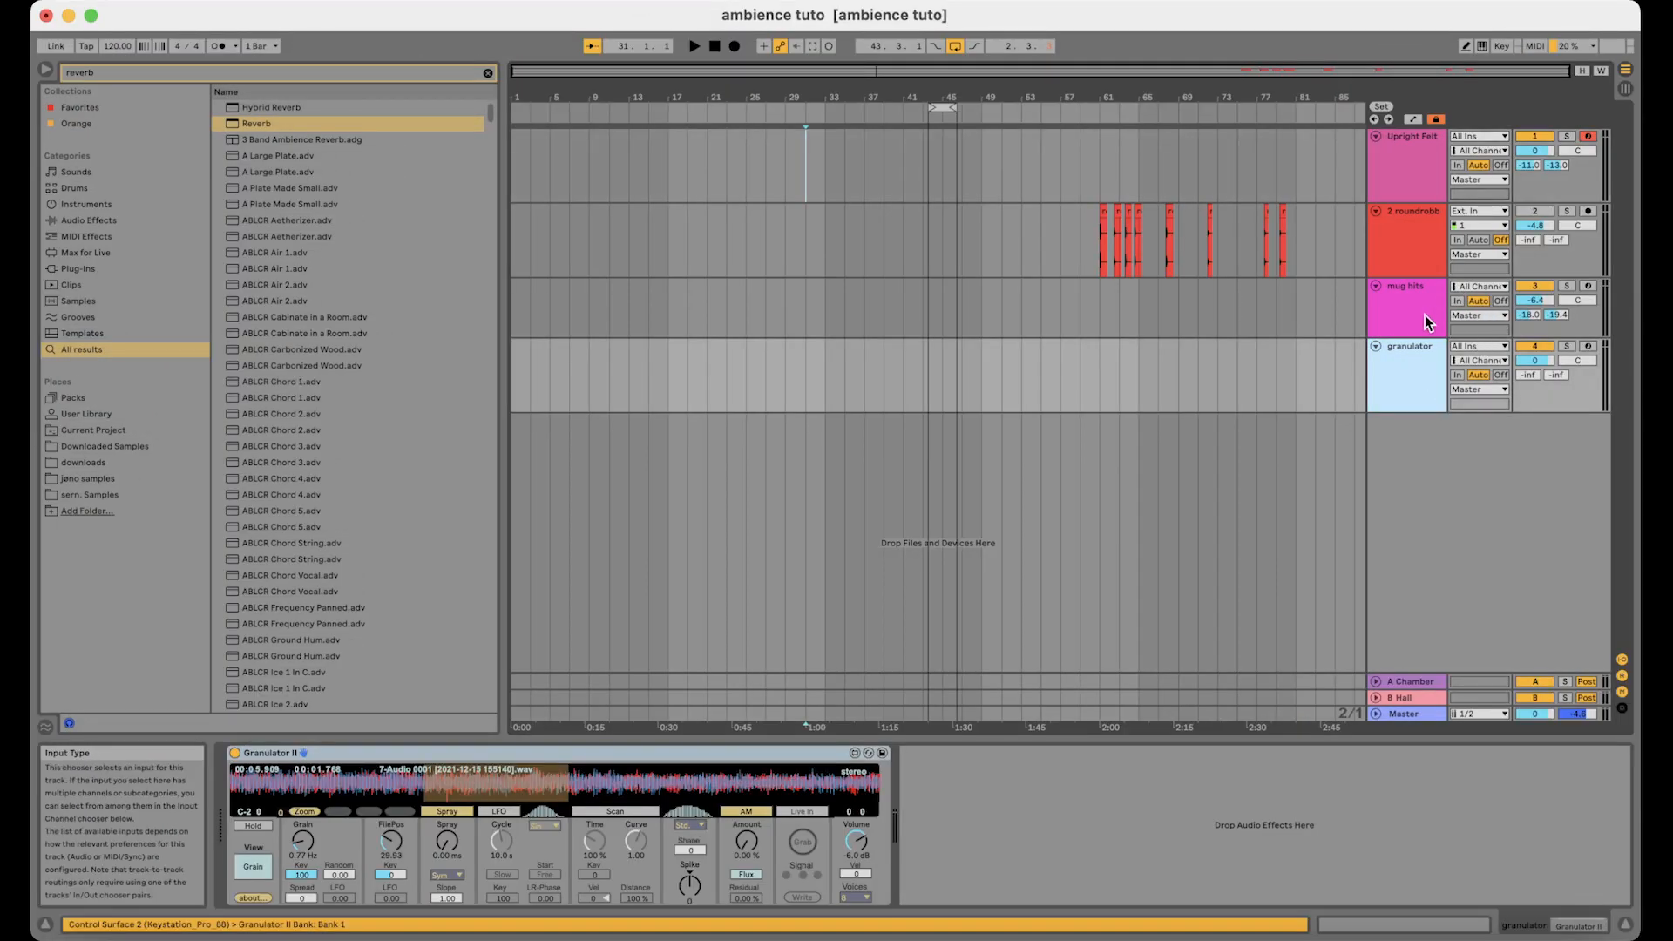
key(super+t)
click(1482, 423)
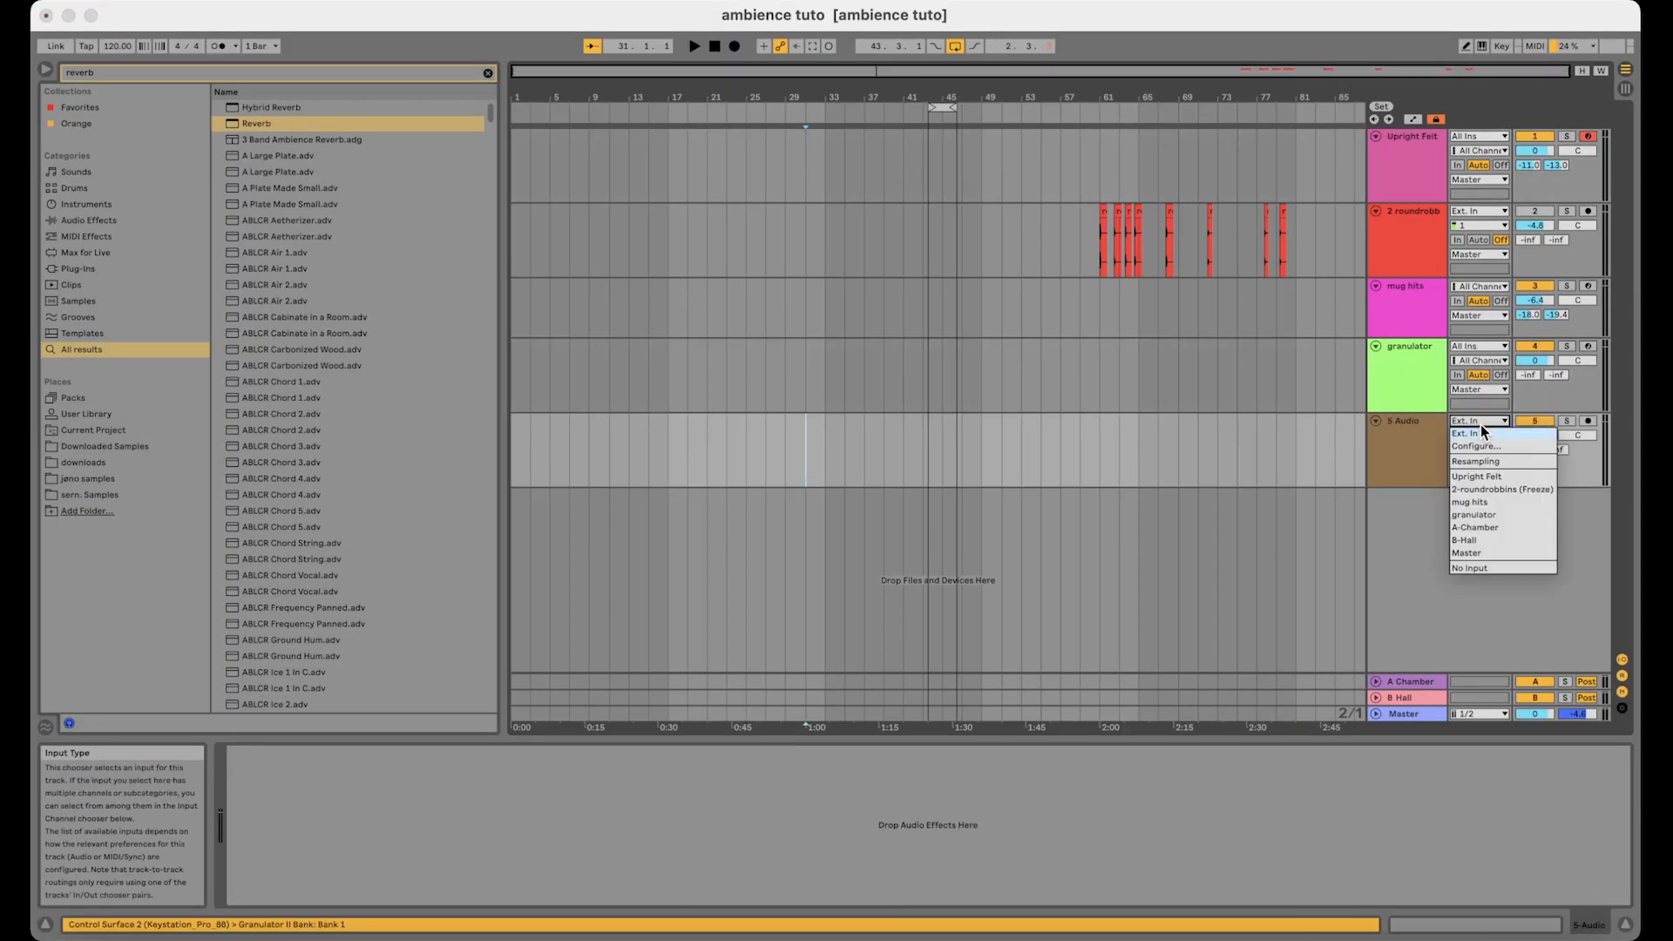
click(1475, 461)
super+click(1590, 421)
click(1425, 159)
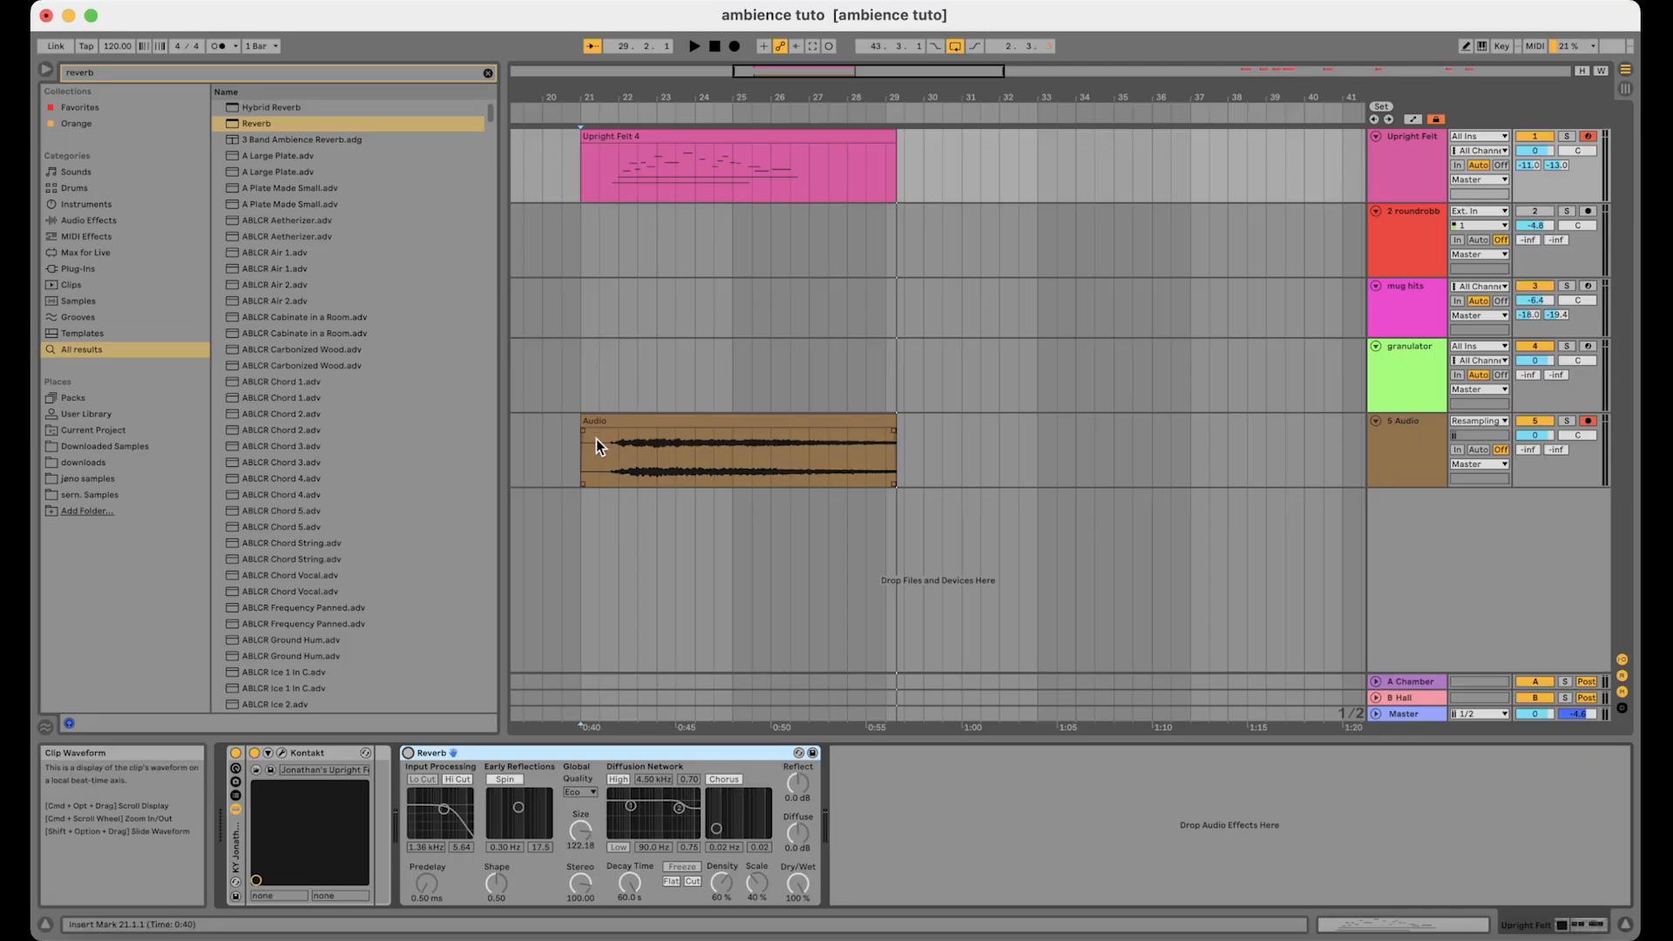
Trim the recorded audio clip's start to bar 27 and turn off its Warp, with the 5 Audio track soloed
drag(583, 441, 799, 437)
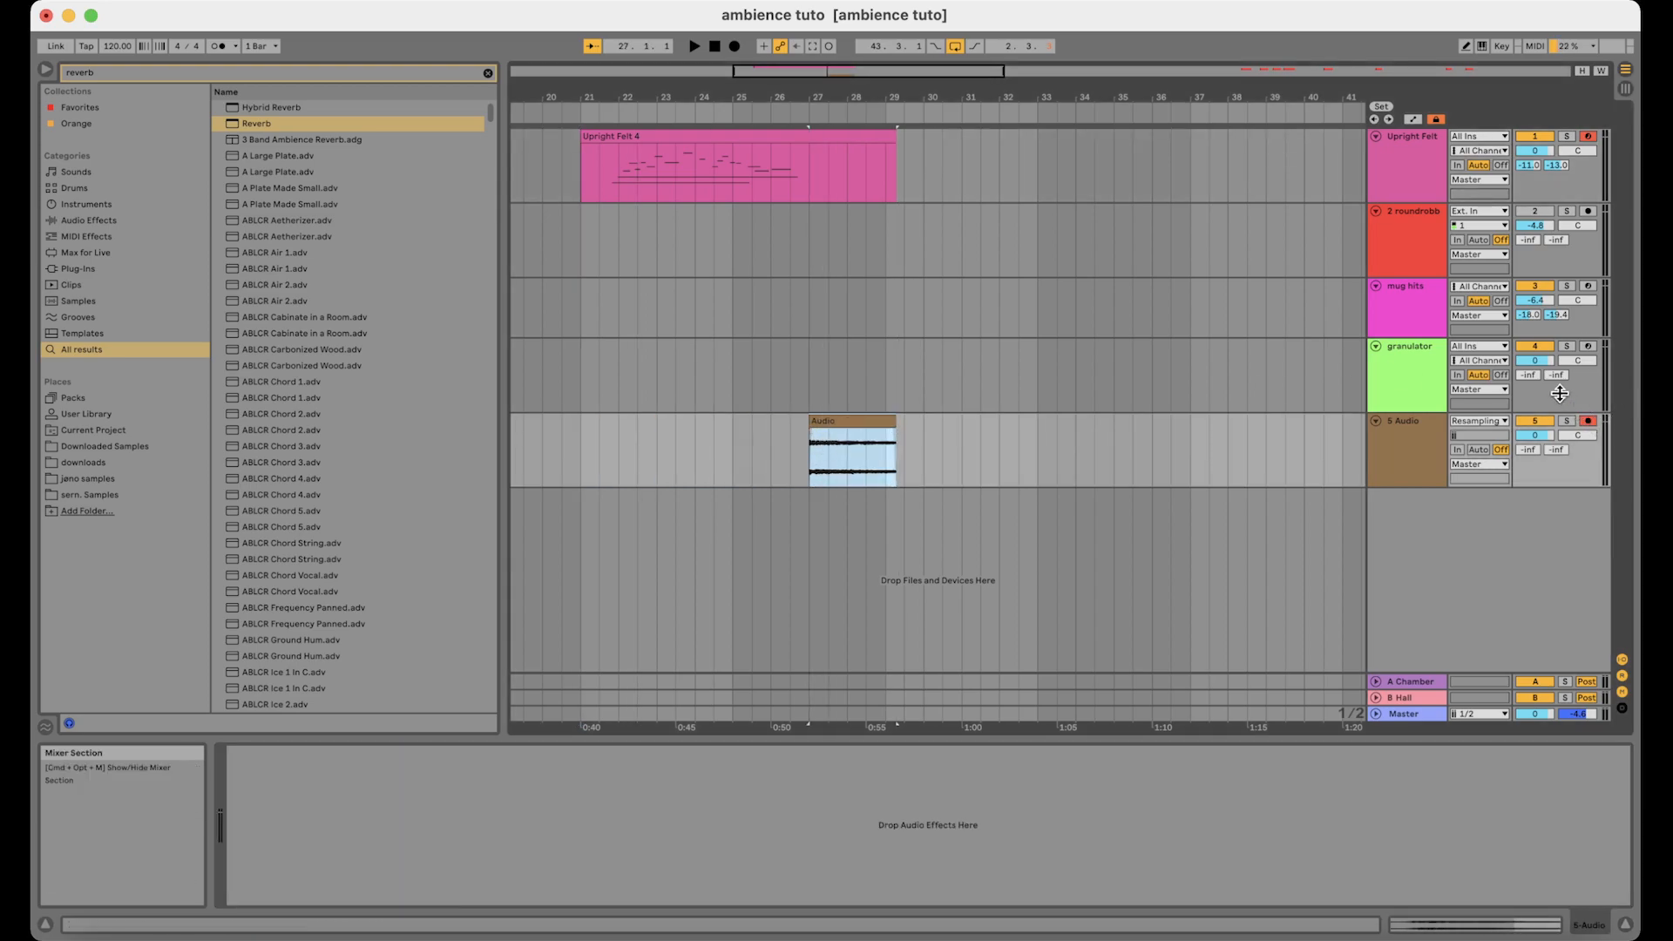
click(1566, 421)
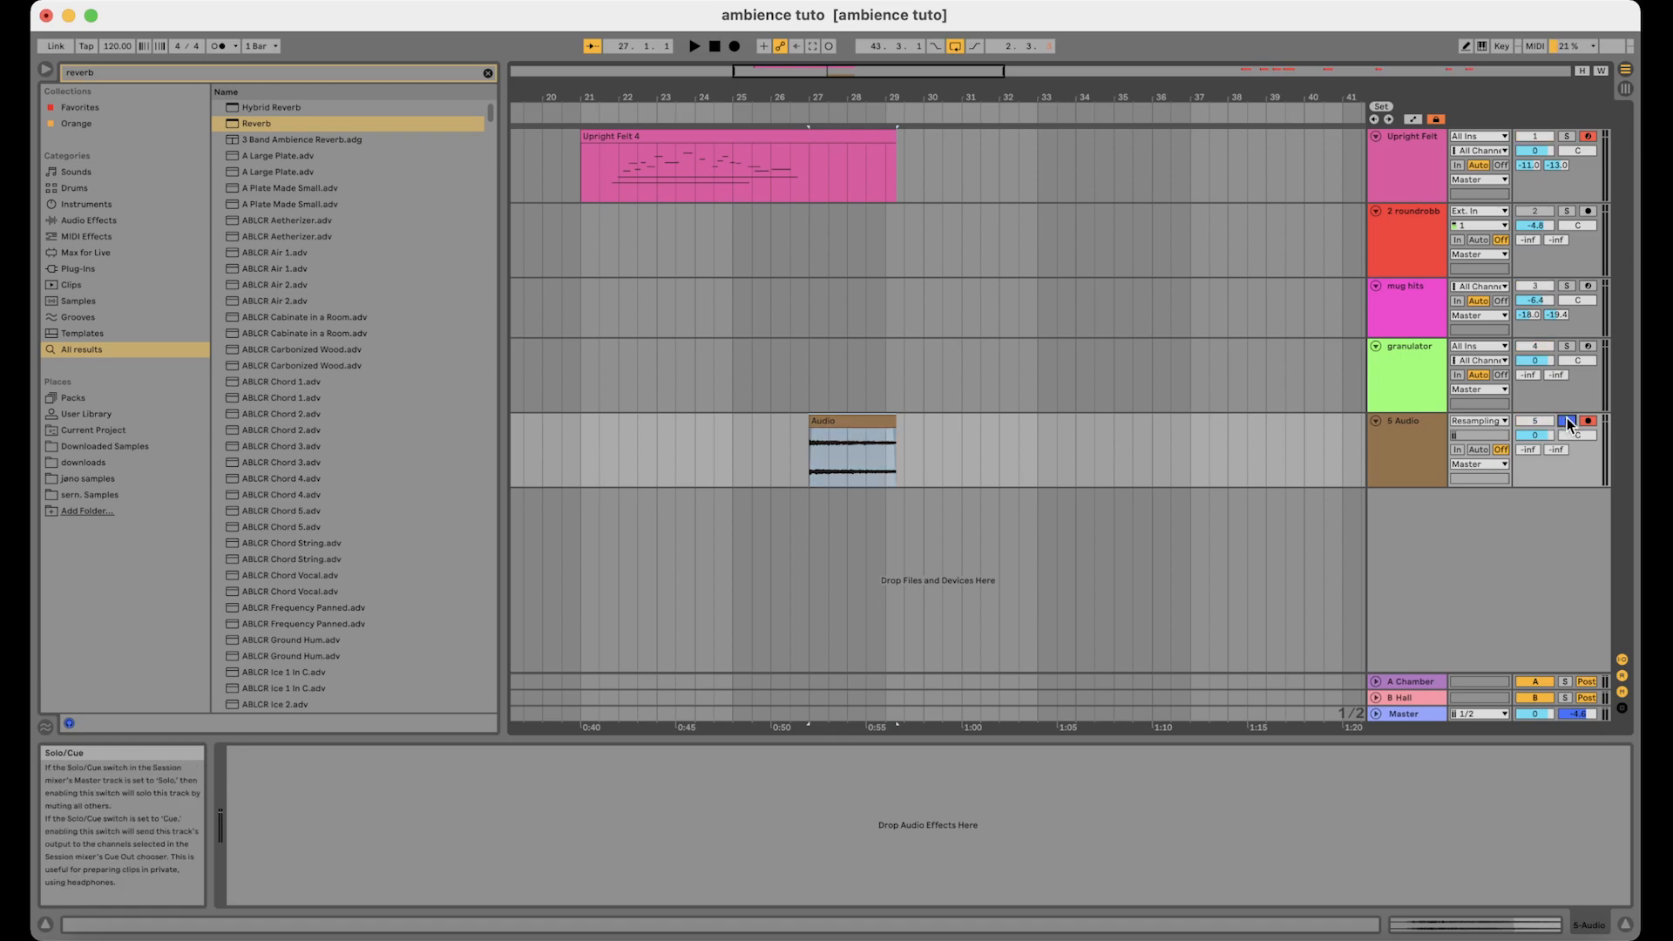
double_click(837, 436)
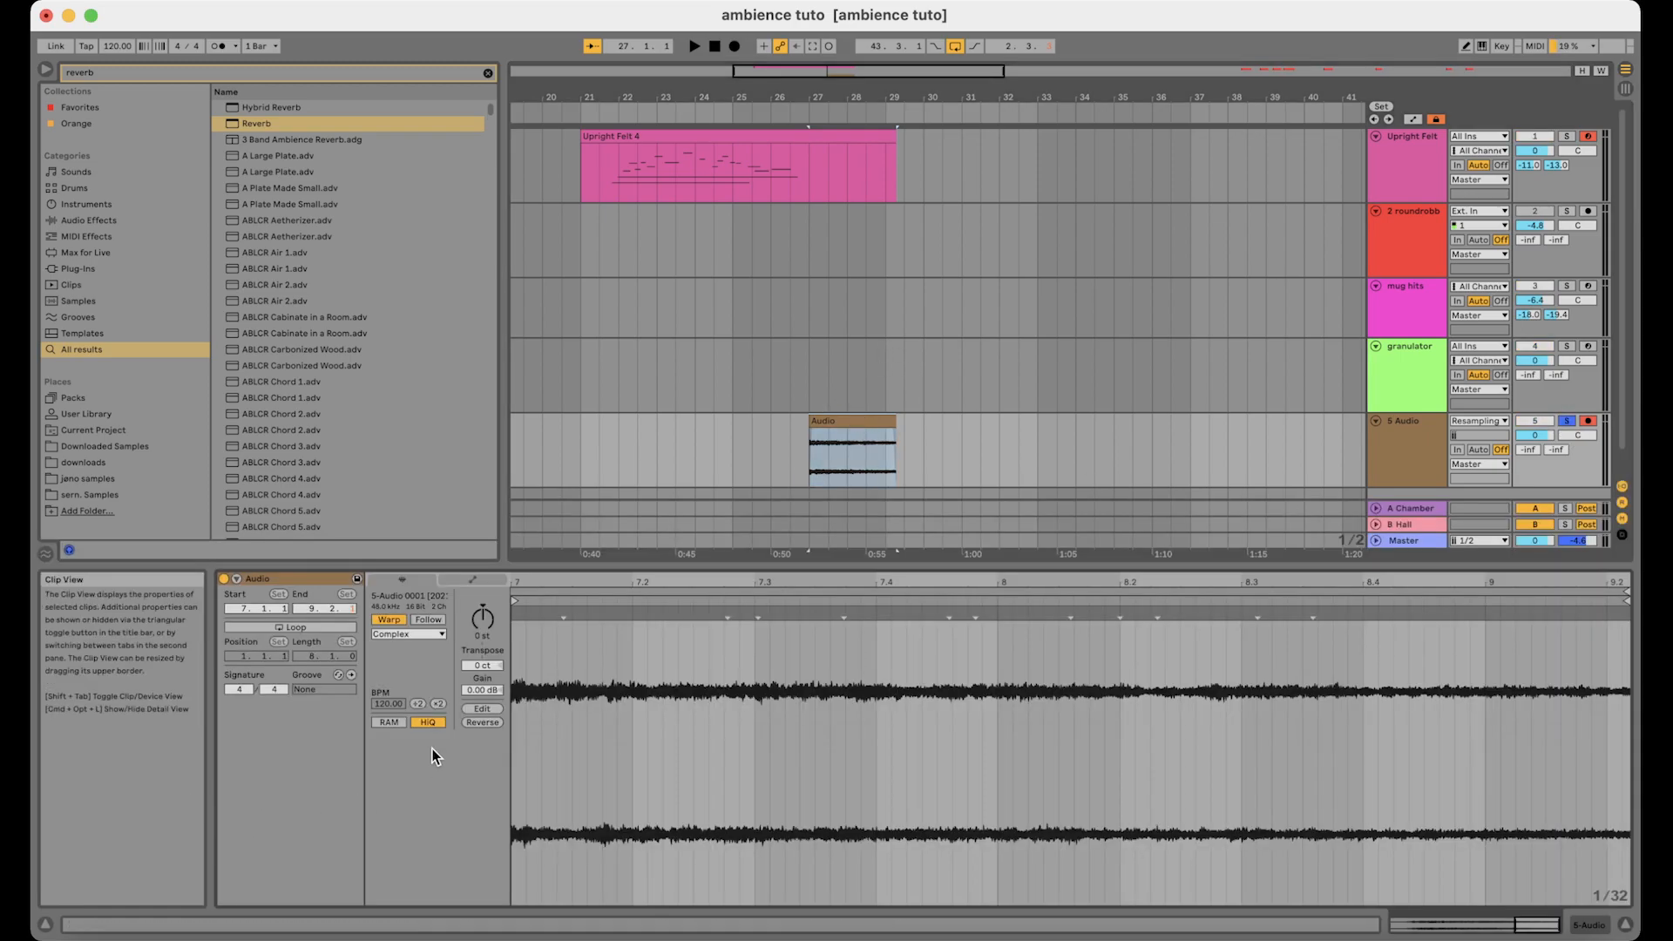
click(390, 619)
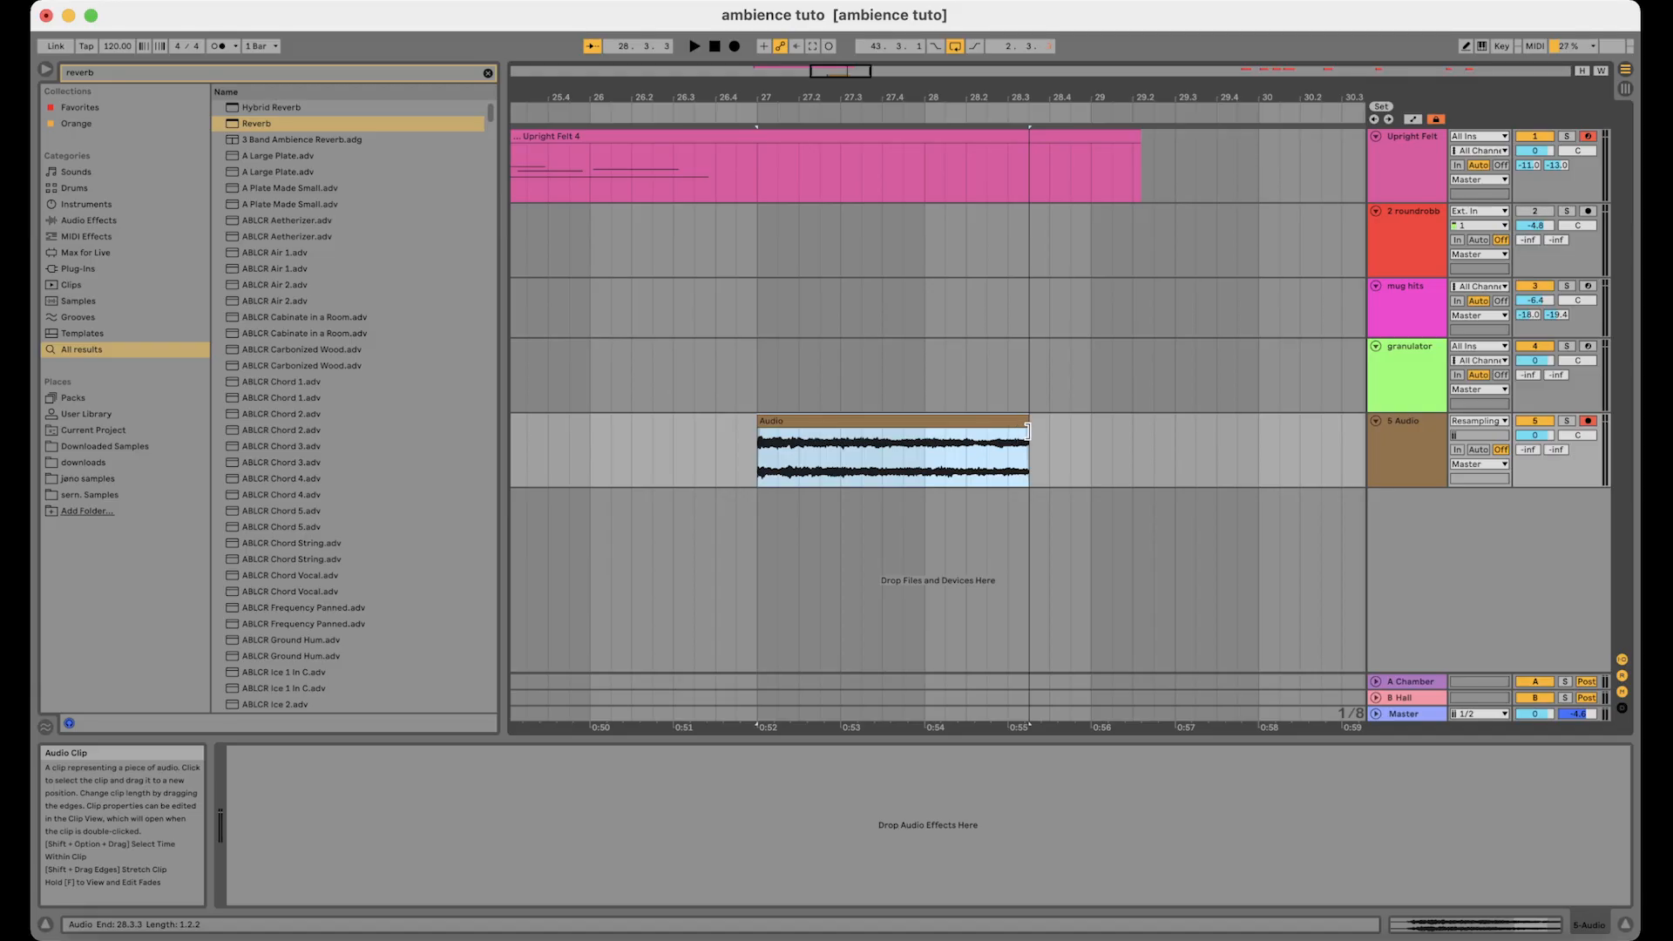
Shorten the audio clip to two beats from bar 27 and duplicate it into four consecutive clips
drag(1026, 421, 911, 431)
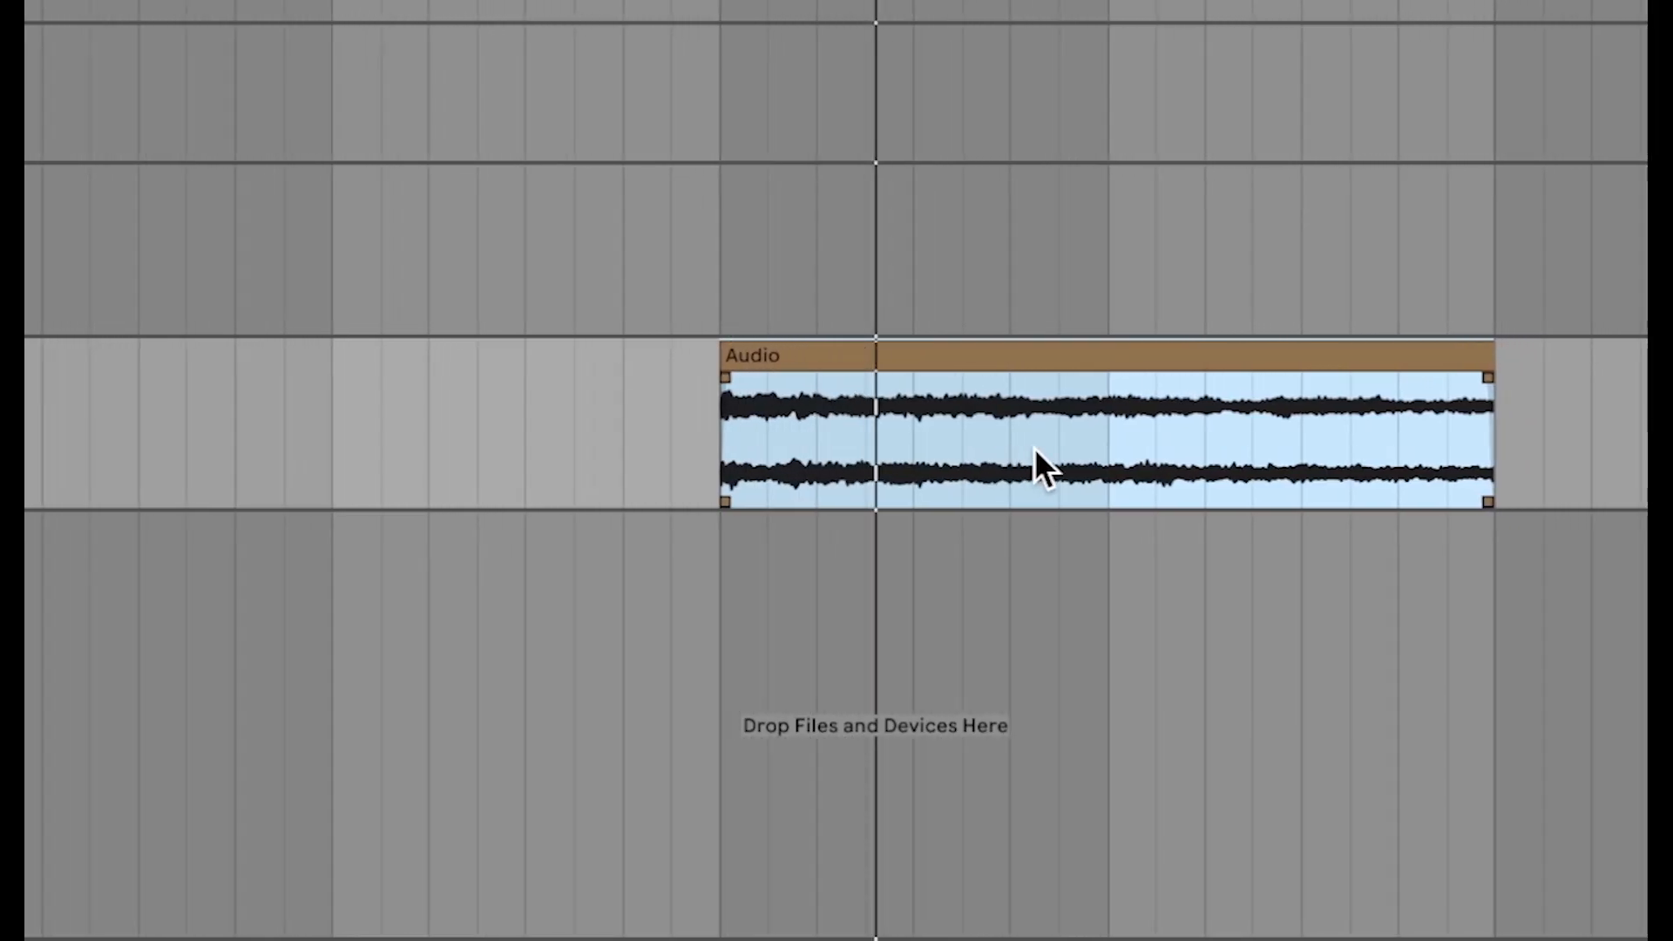
click(1099, 441)
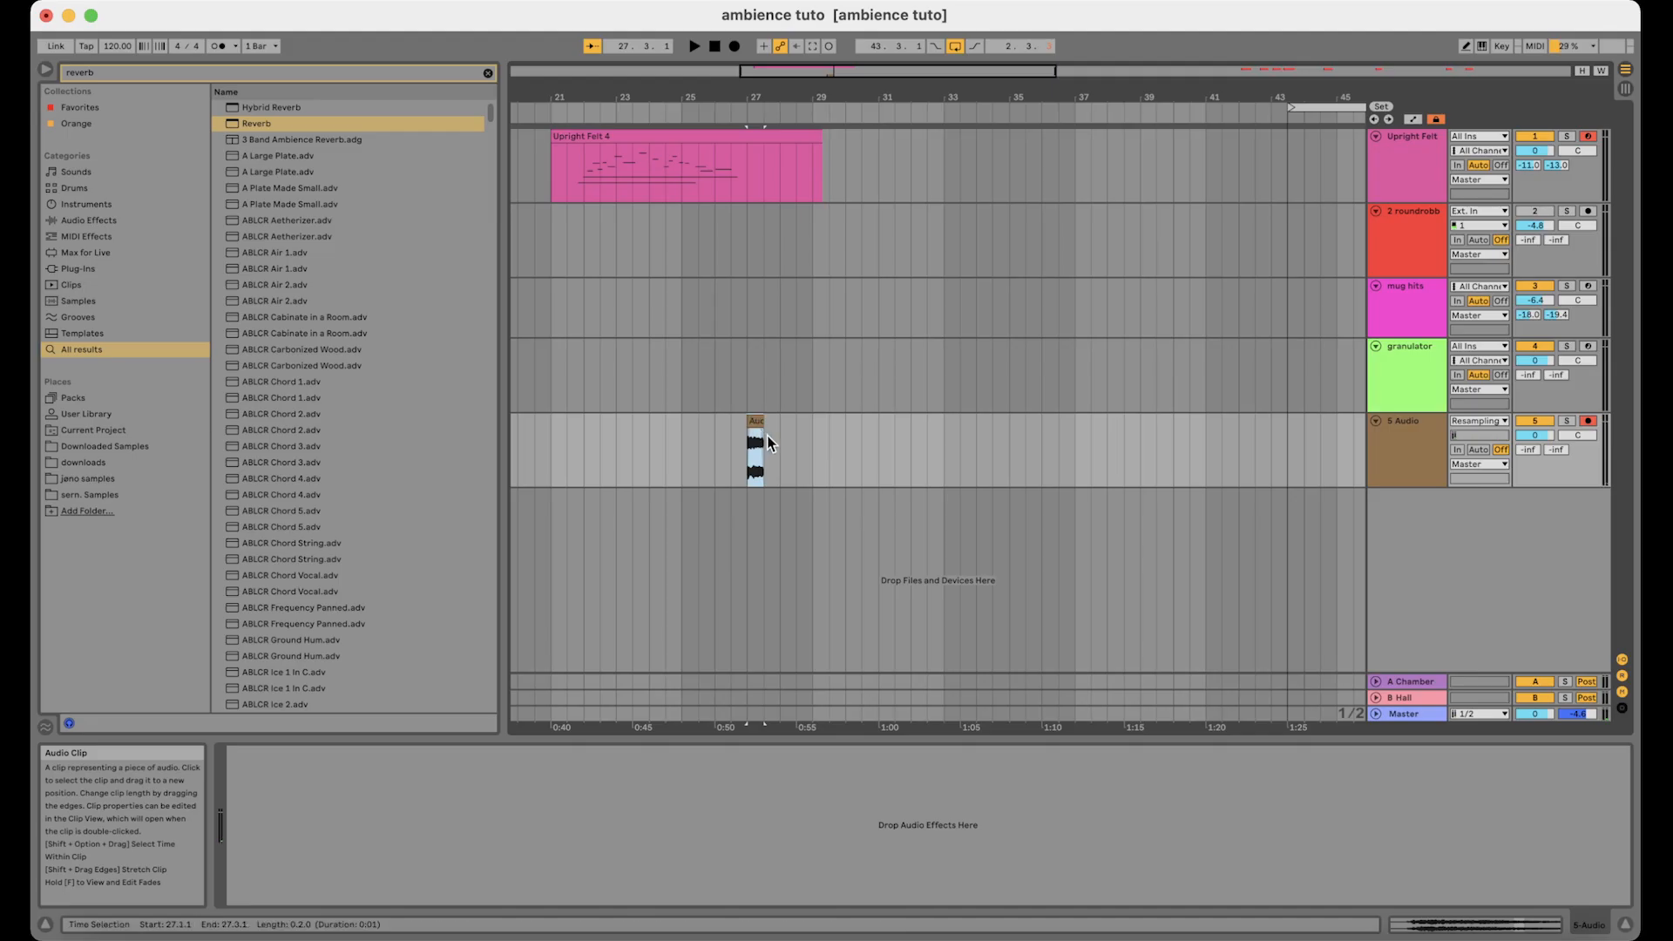
key(plus)
key(super+d)
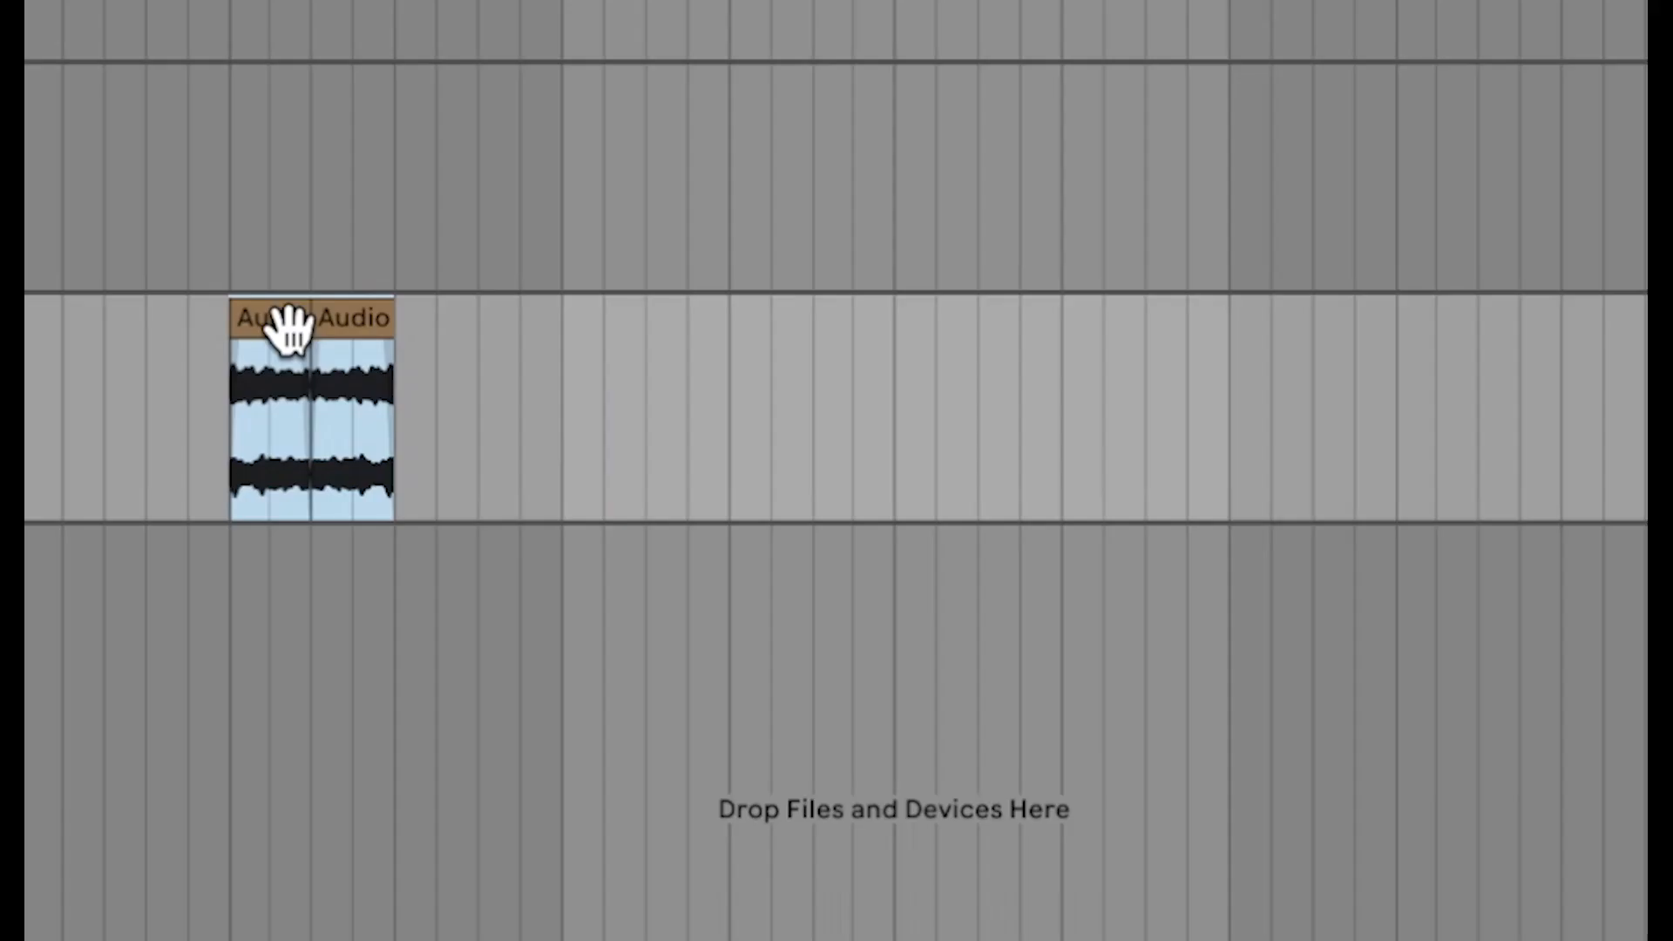
key(super+d)
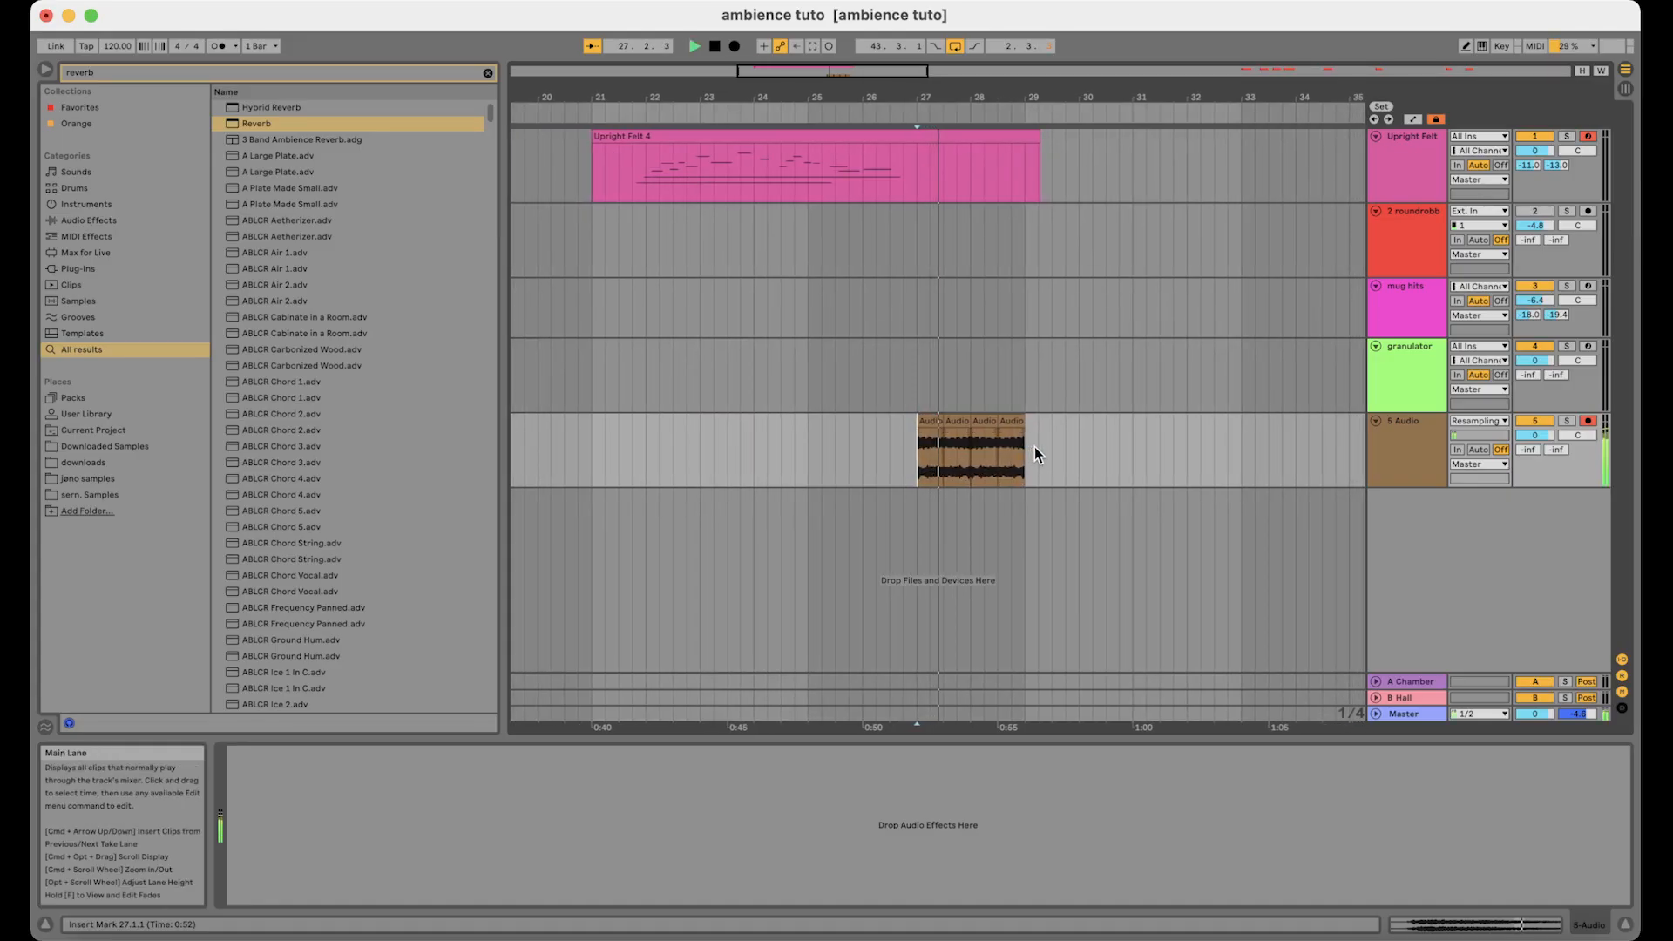
Select the four audio clips, set the loop to their two-bar range starting at 27.1.1 and audition it
shift+click(1034, 446)
shift+click(1018, 455)
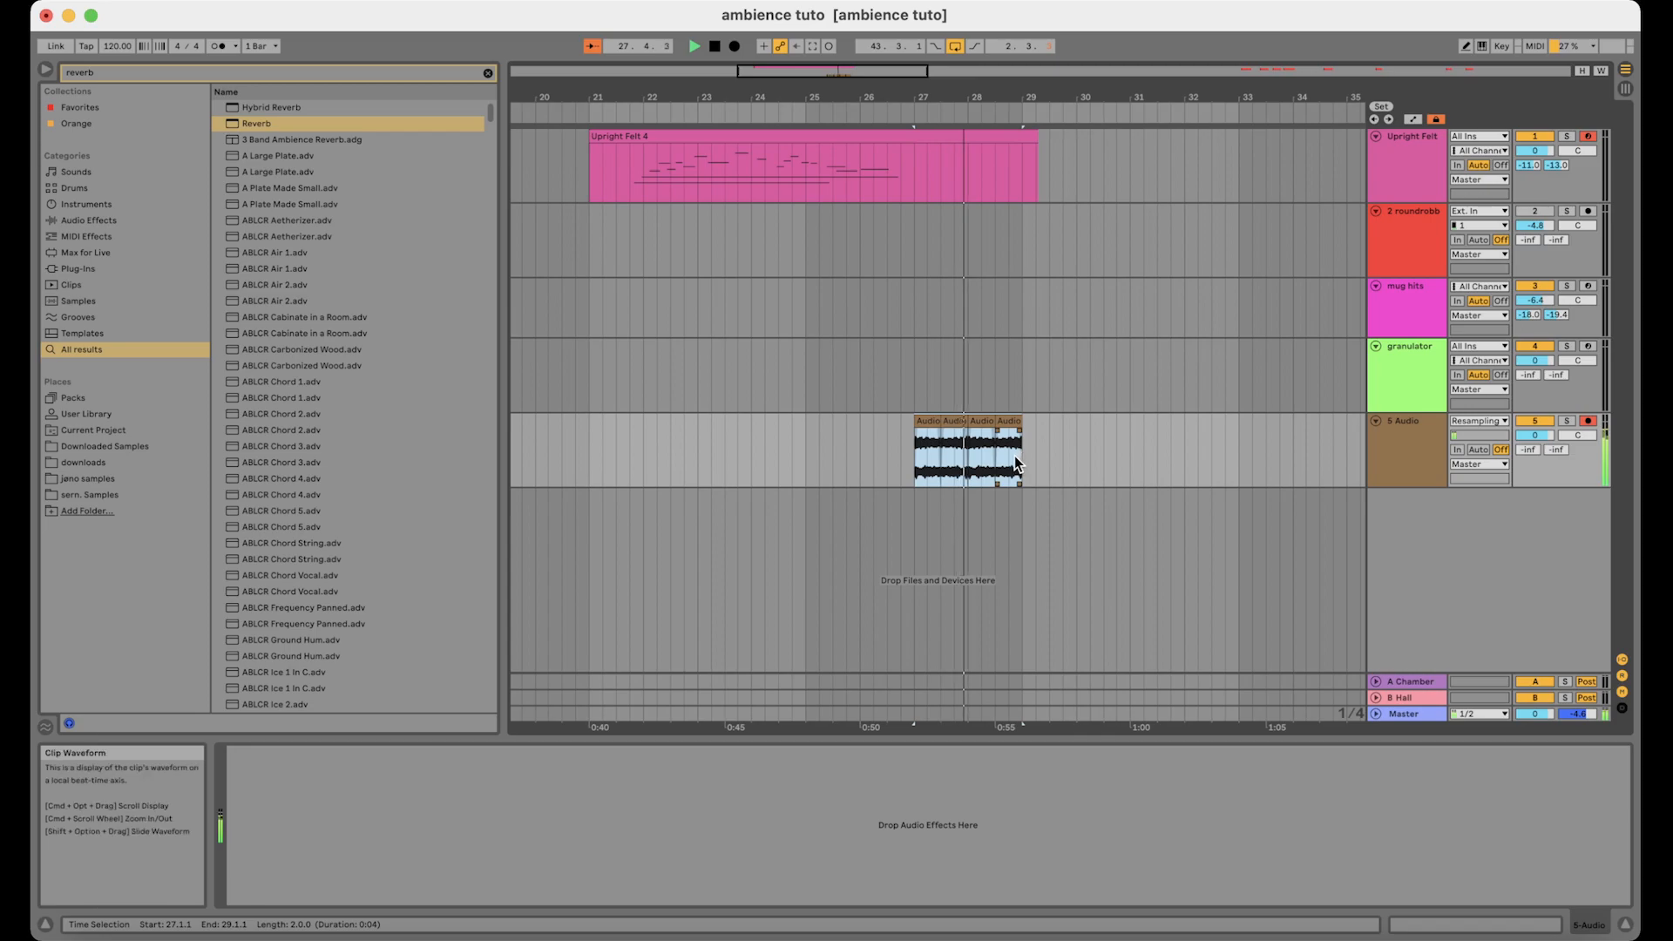
key(super+l)
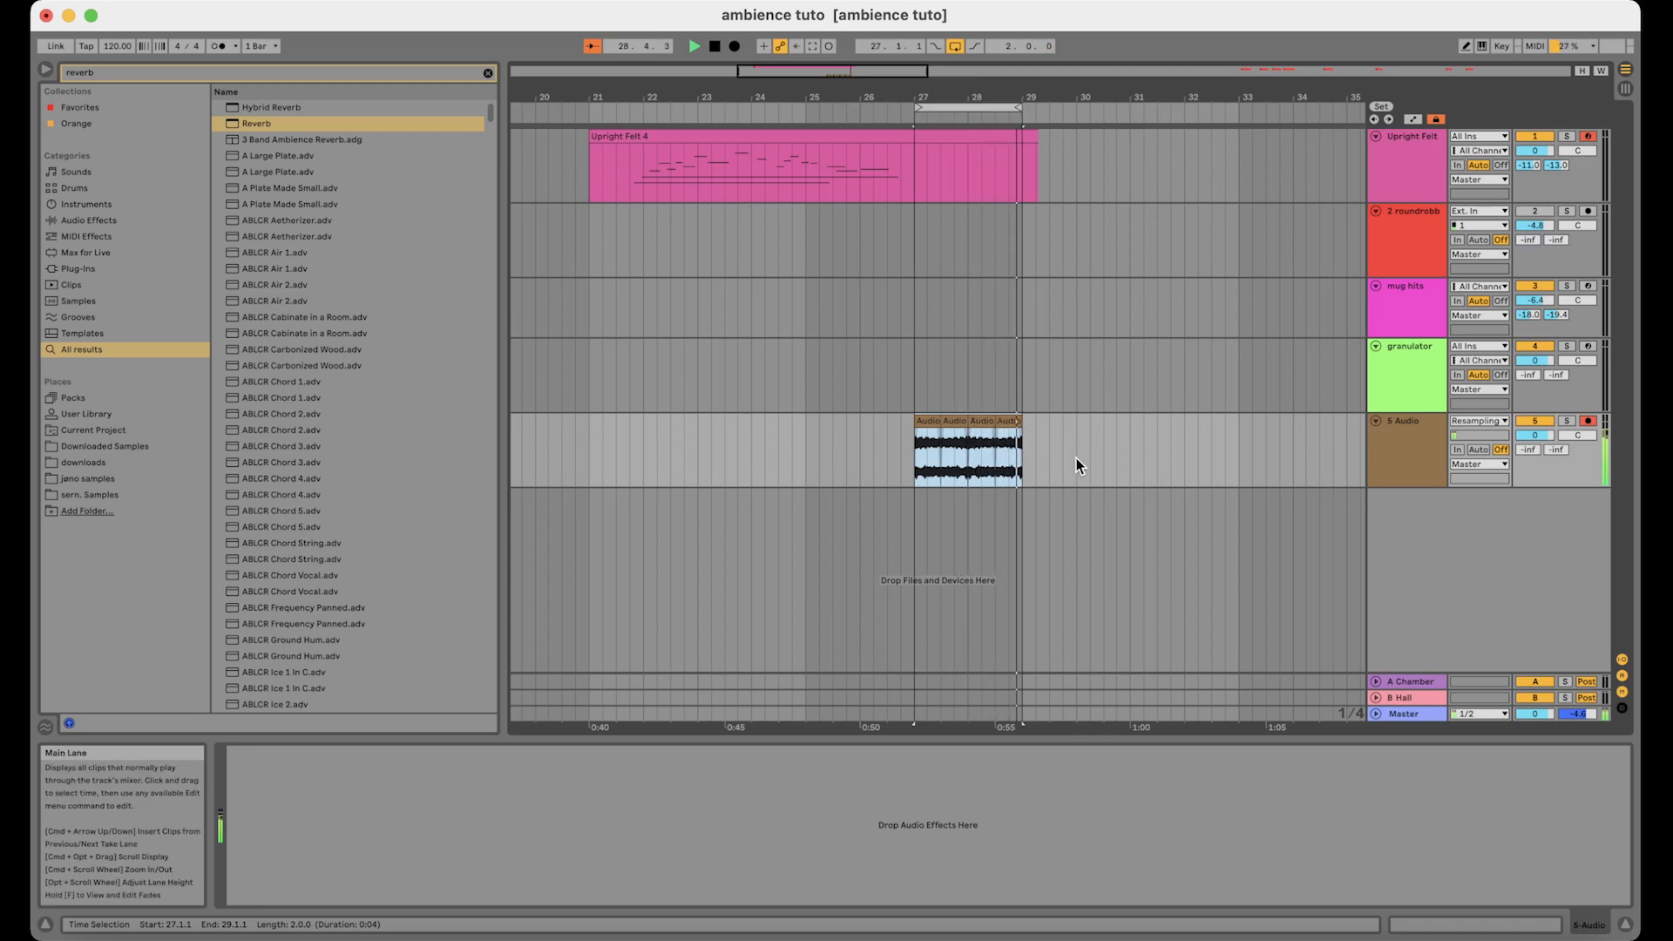
key(space)
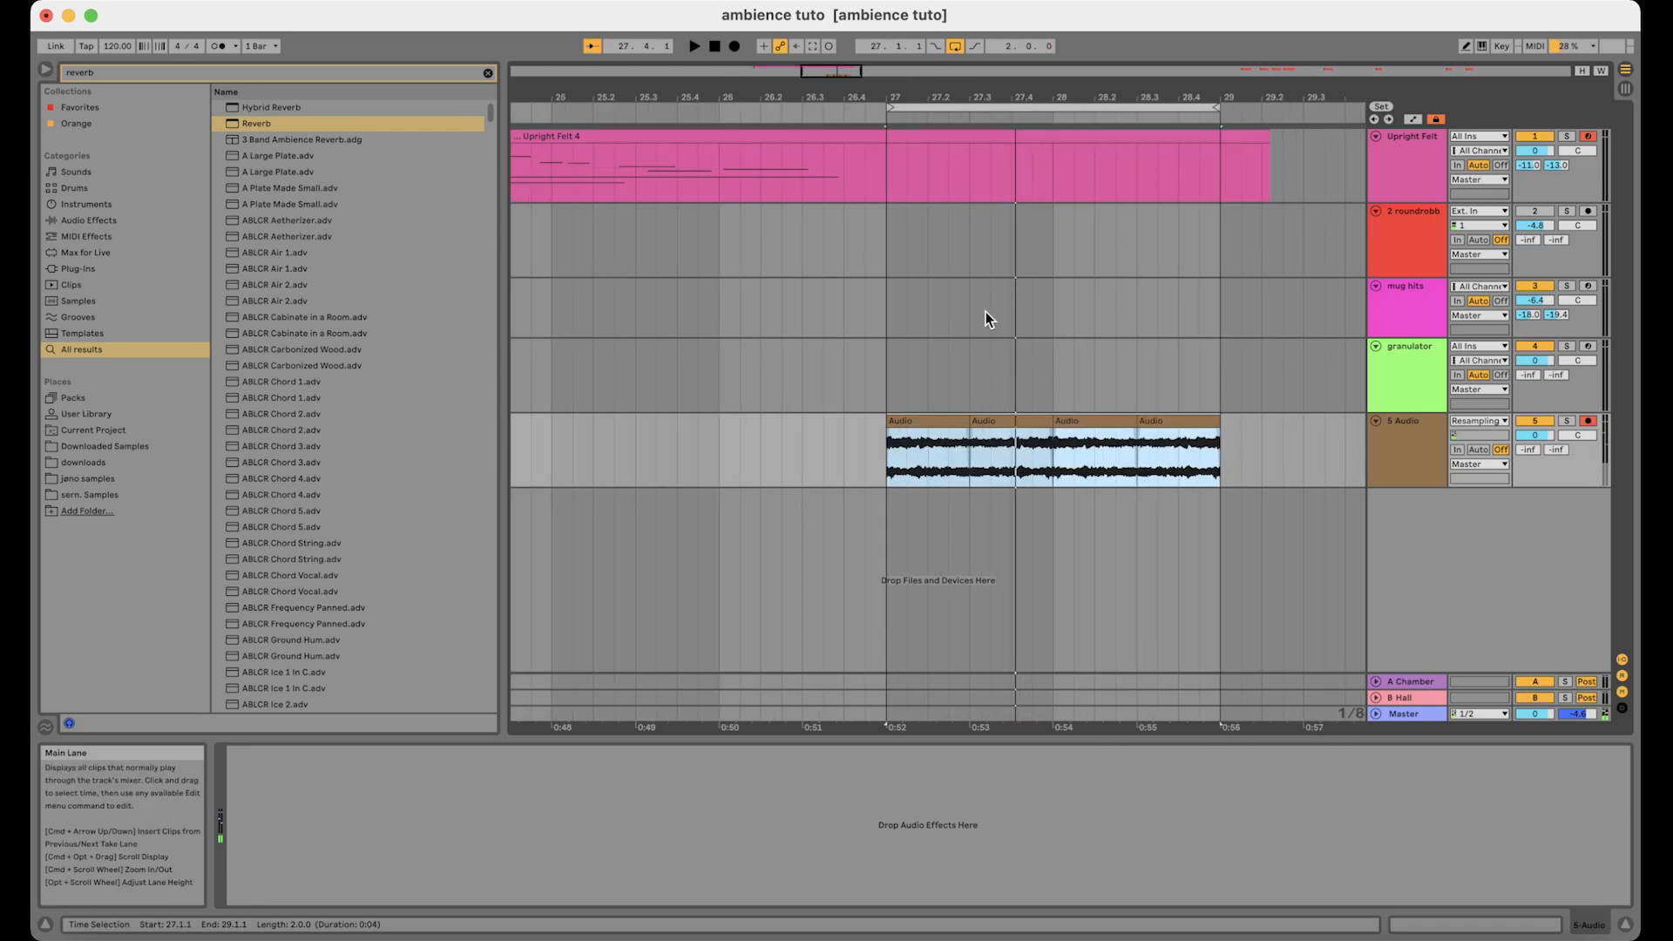
Reduce the repeated audio to two adjacent clips and duplicate the pair to refill bars 27 to 29
key(minus)
key(minus)
click(1031, 422)
key(super+z)
click(1032, 422)
key(plus)
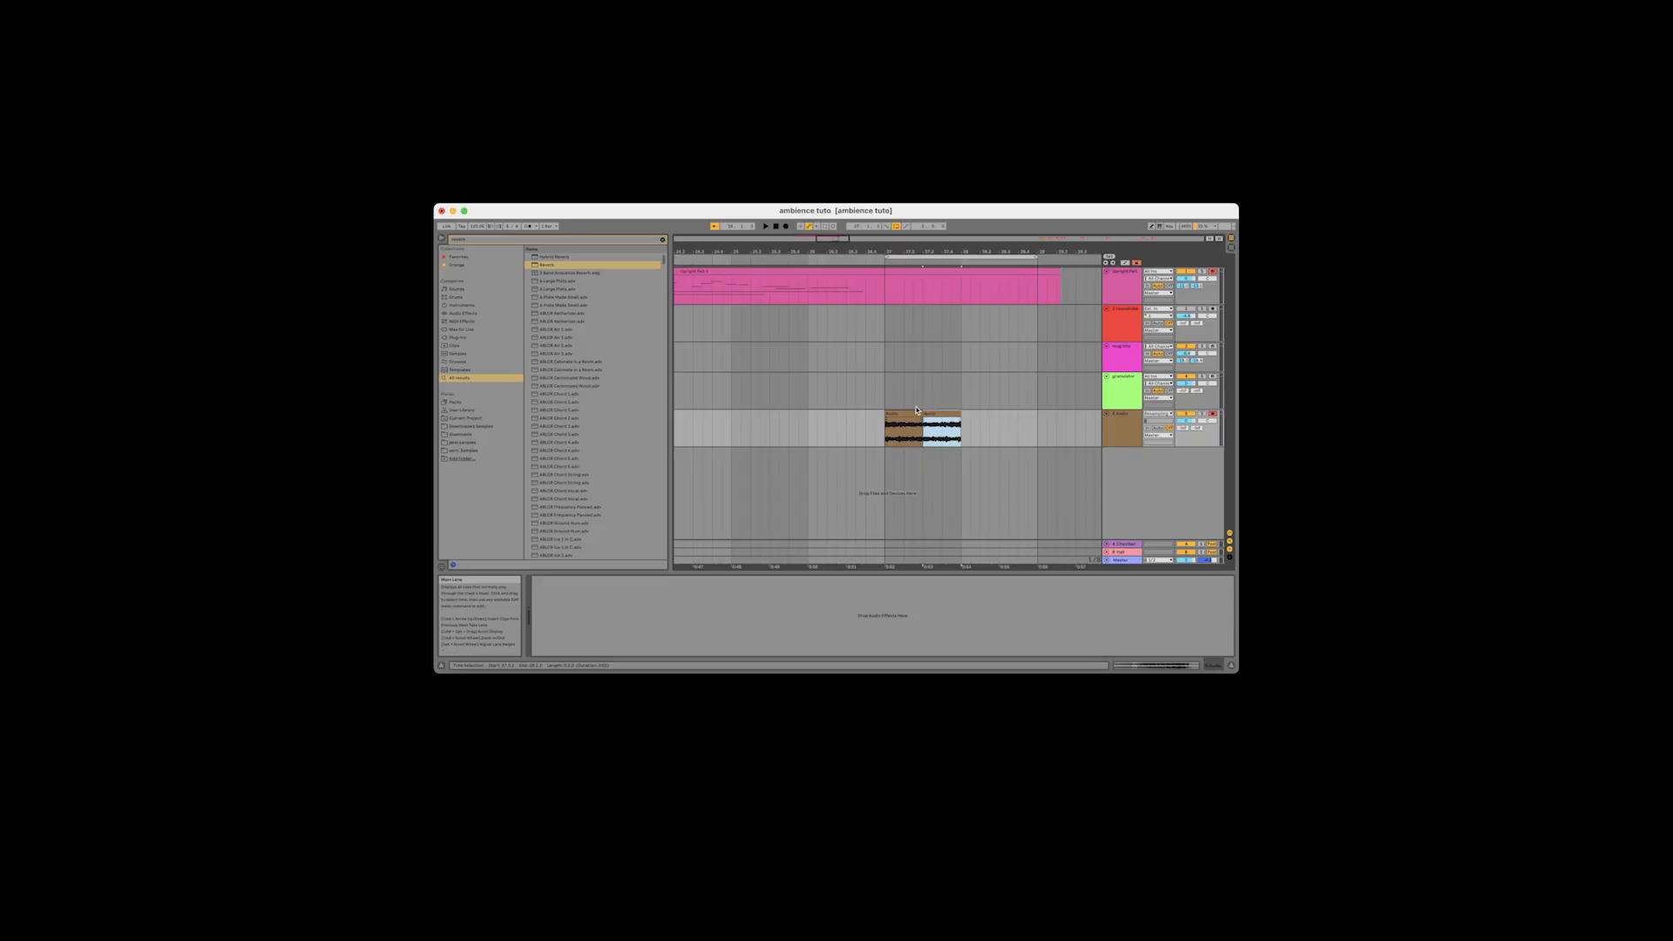
shift+click(916, 410)
key(super+d)
key(minus)
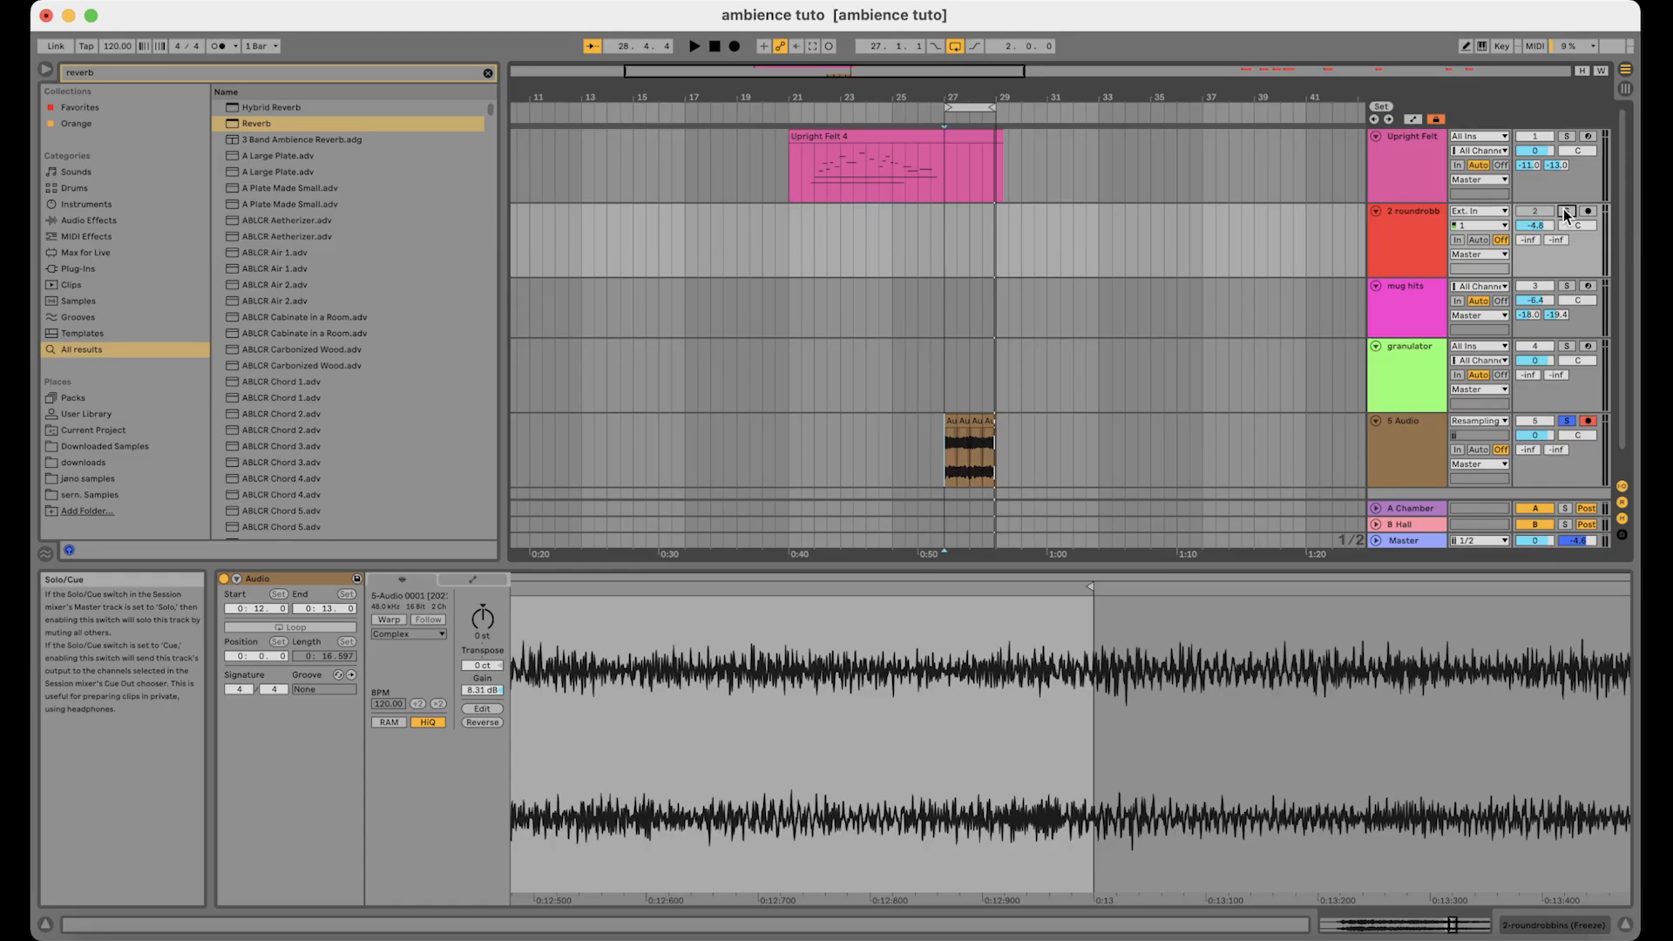
Solo the roundrobbins track and play its first clip at bar 61
click(1568, 212)
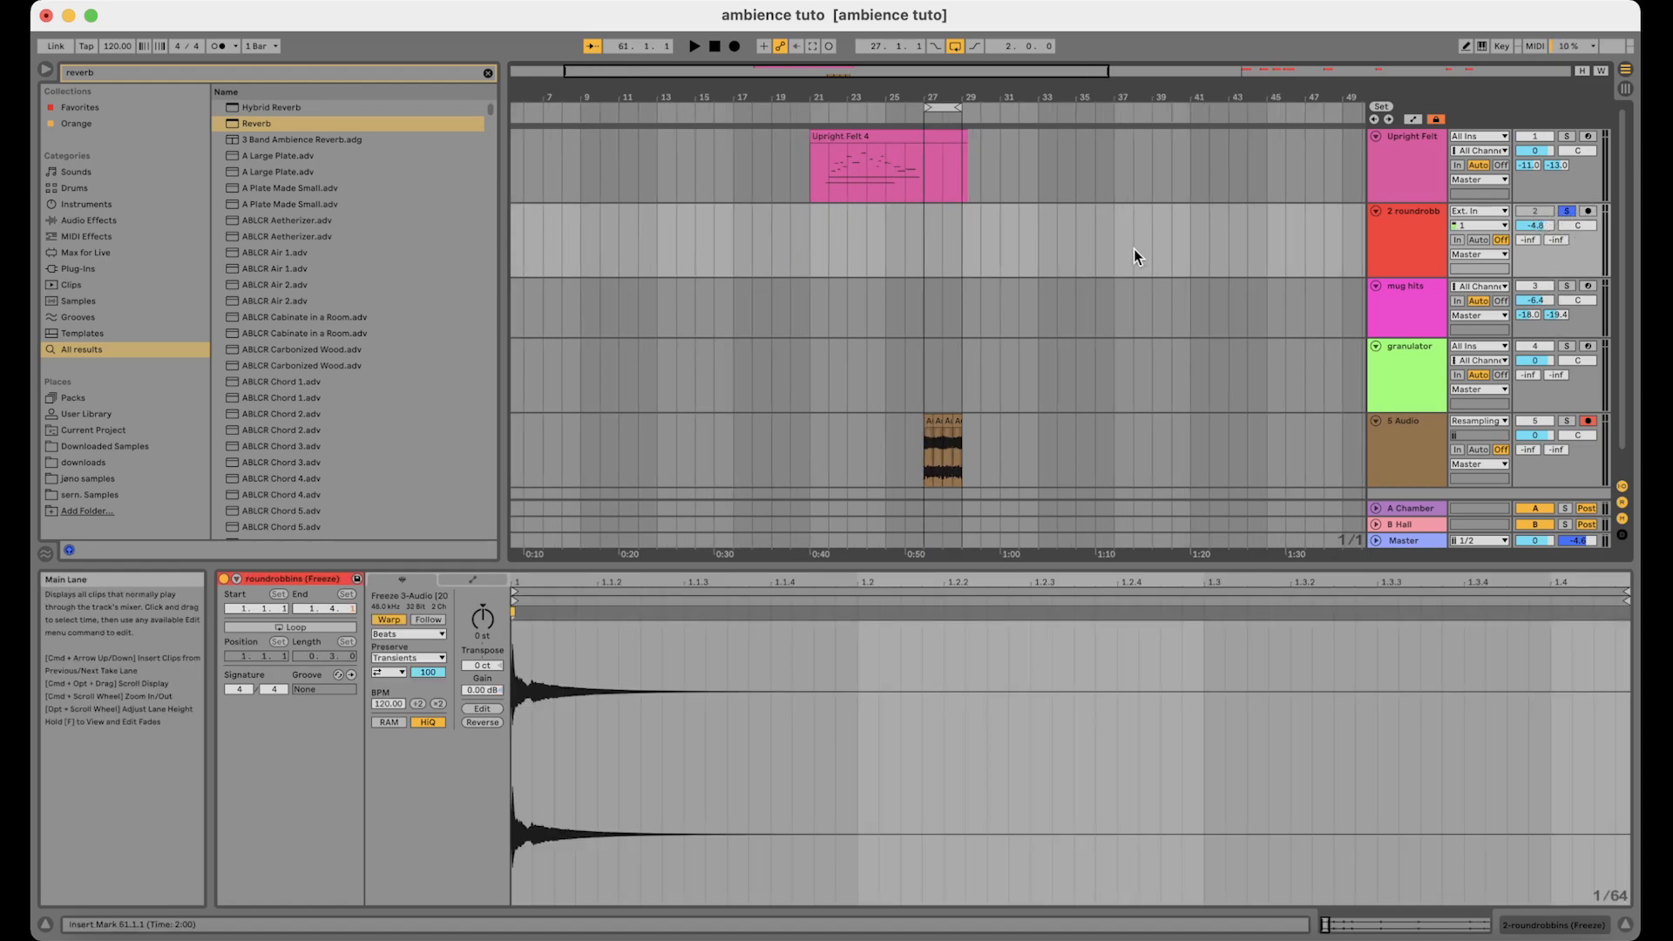
scroll(1133, 258, down, 1)
scroll(1130, 266, down, 1)
scroll(1121, 277, up, 5)
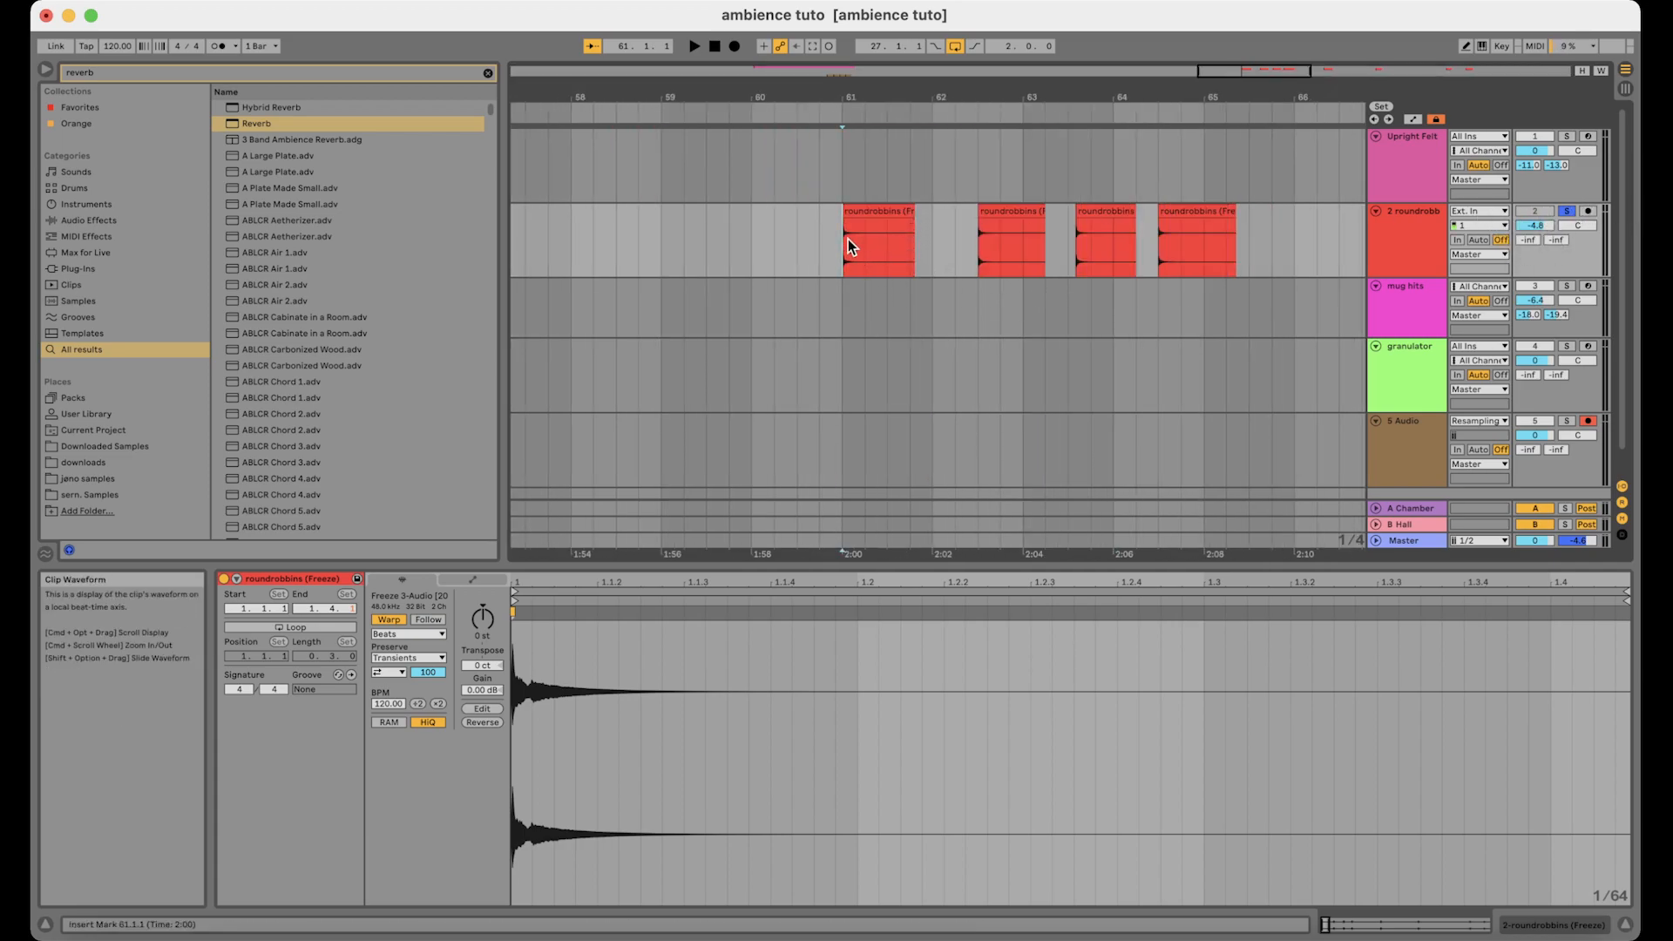
scroll(840, 248, down, 3)
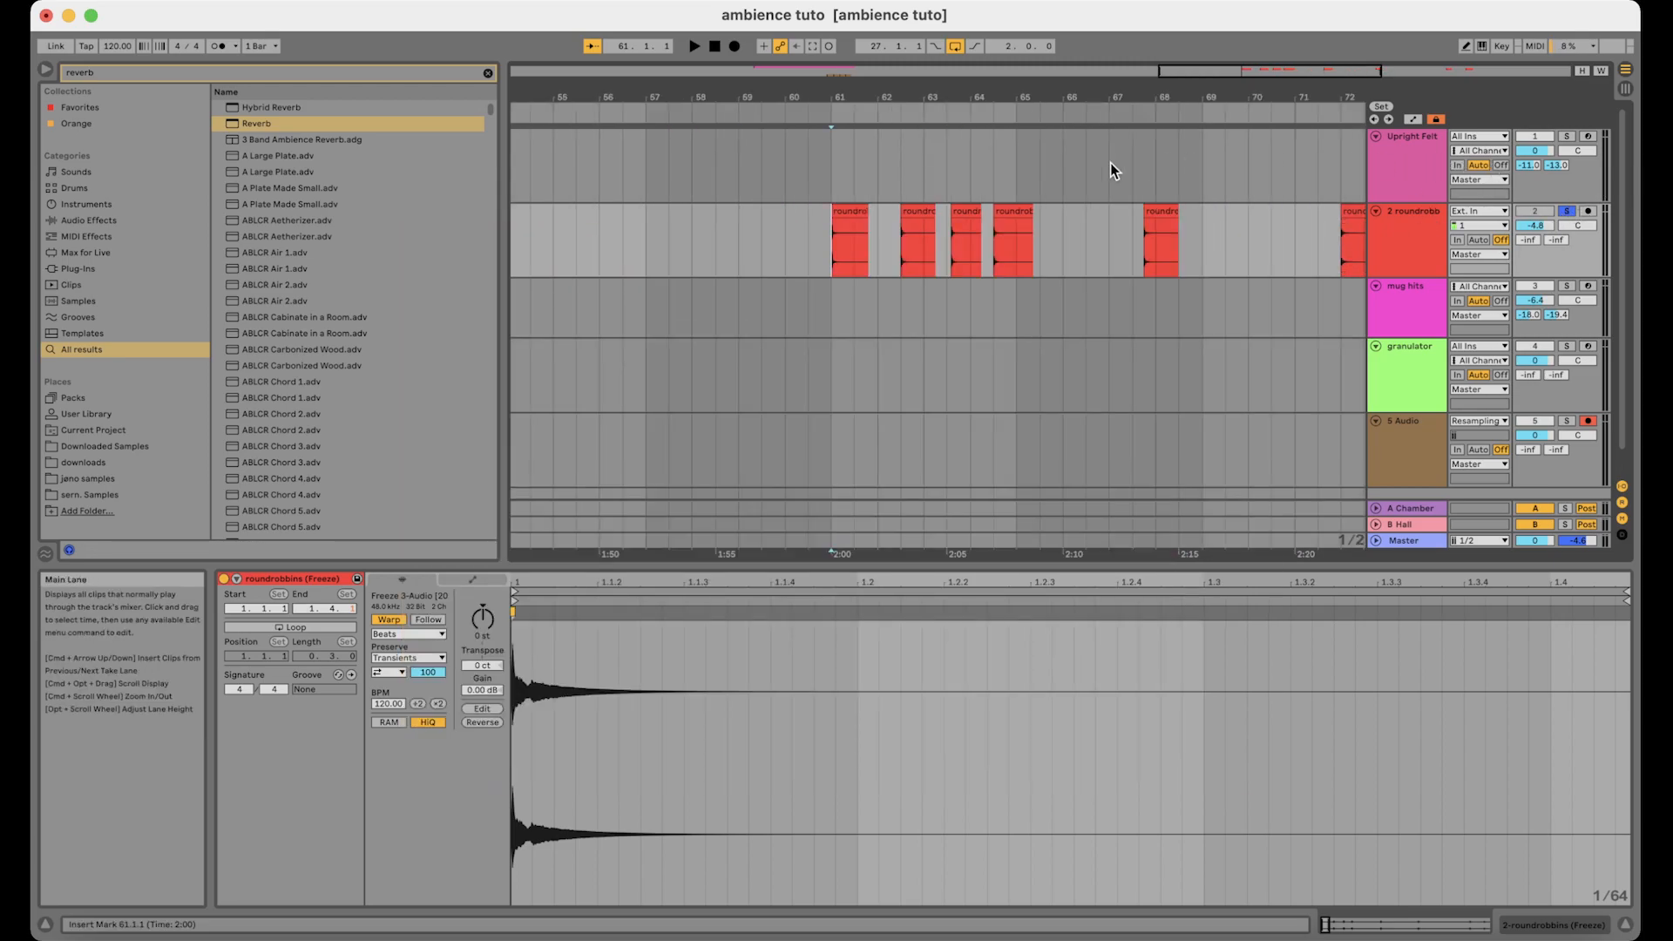
key(space)
key(space)
Audition the second and third roundrobbins clips from 62.3.1 and 63.3.1
click(982, 265)
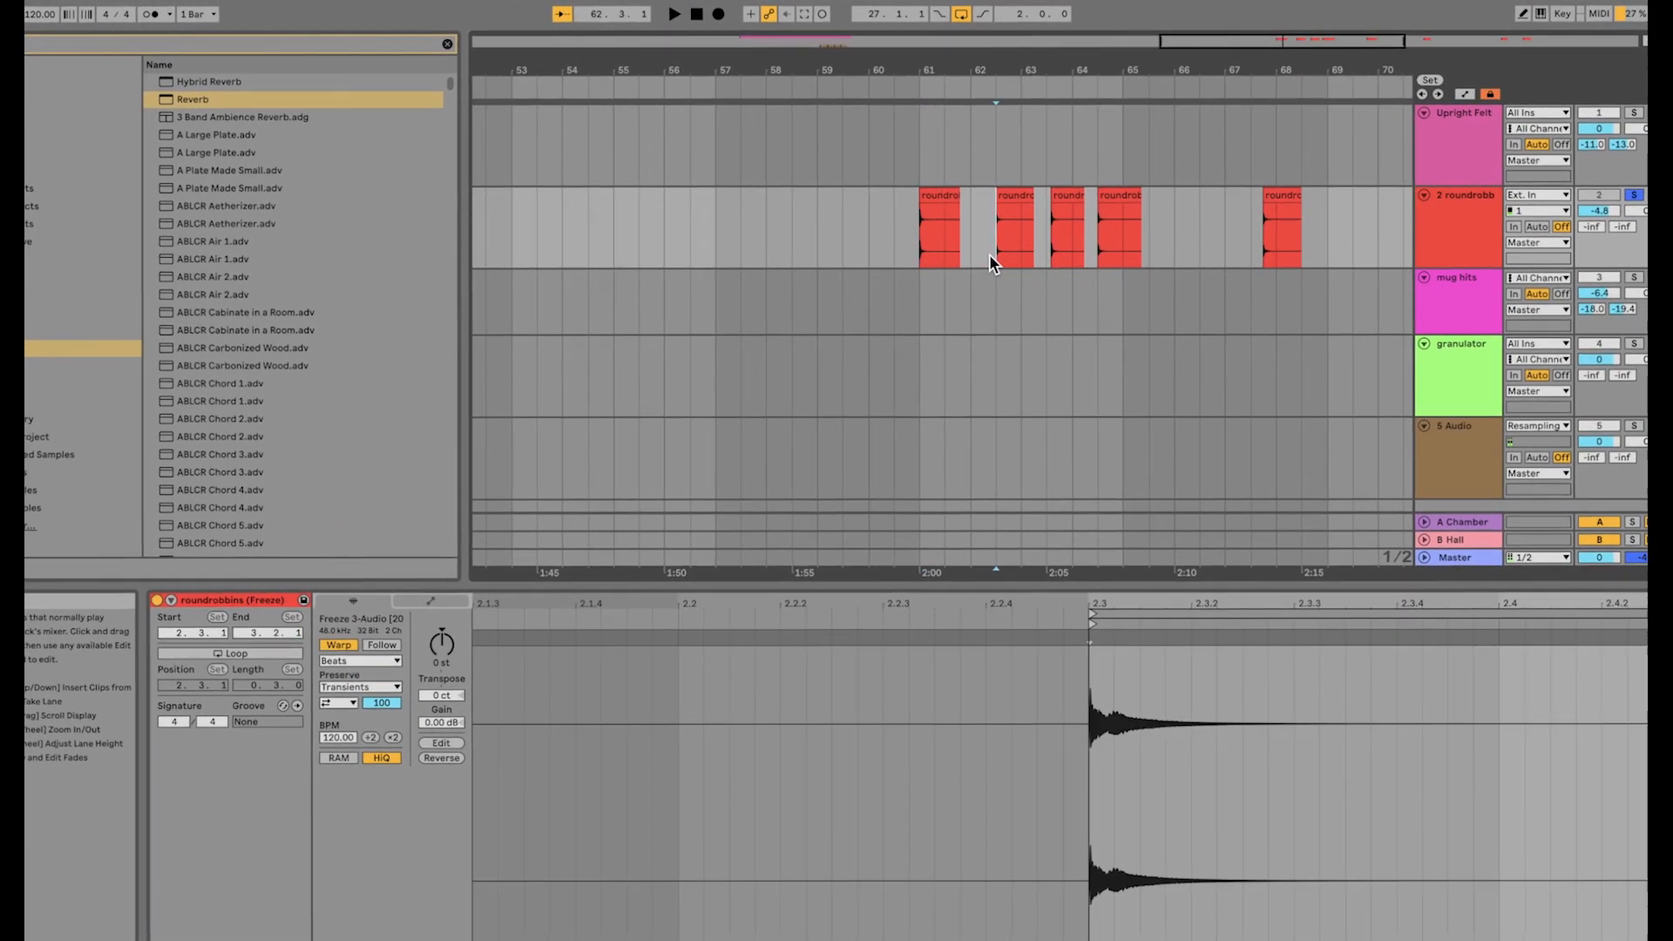
key(space)
key(space)
click(988, 232)
key(space)
key(space)
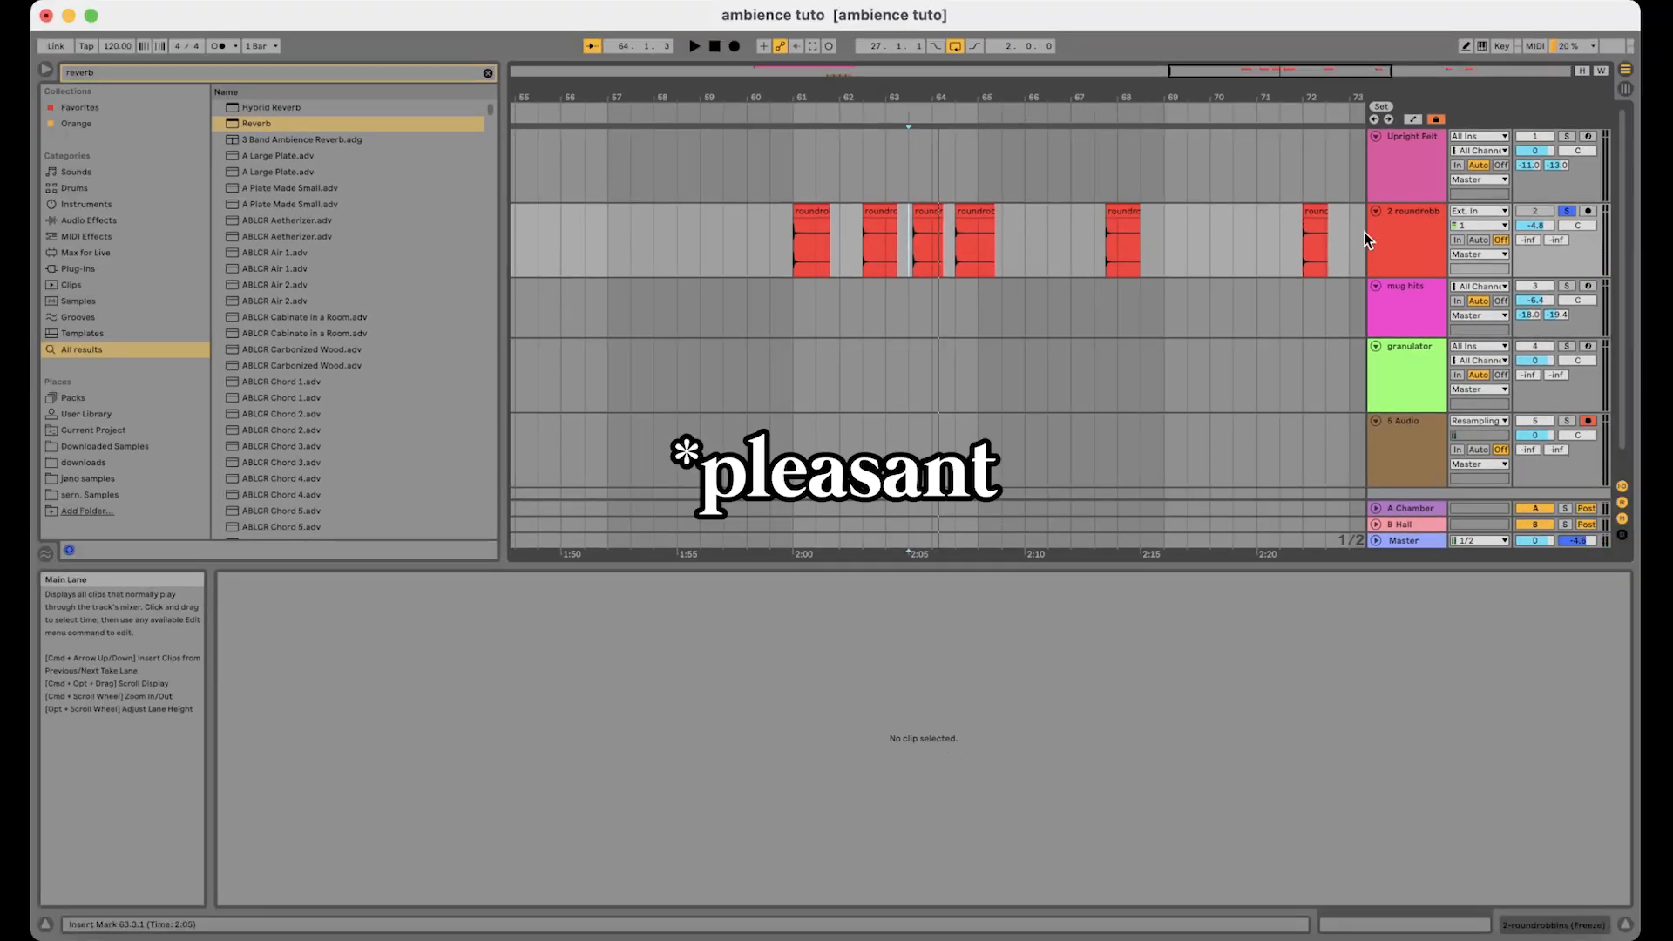
Place the insert marker at bar 61 on the mug hits track and copy Upright Felt's Reverb to the end of its device chain
scroll(1401, 279, down, 1)
click(1394, 271)
scroll(1018, 268, down, 5)
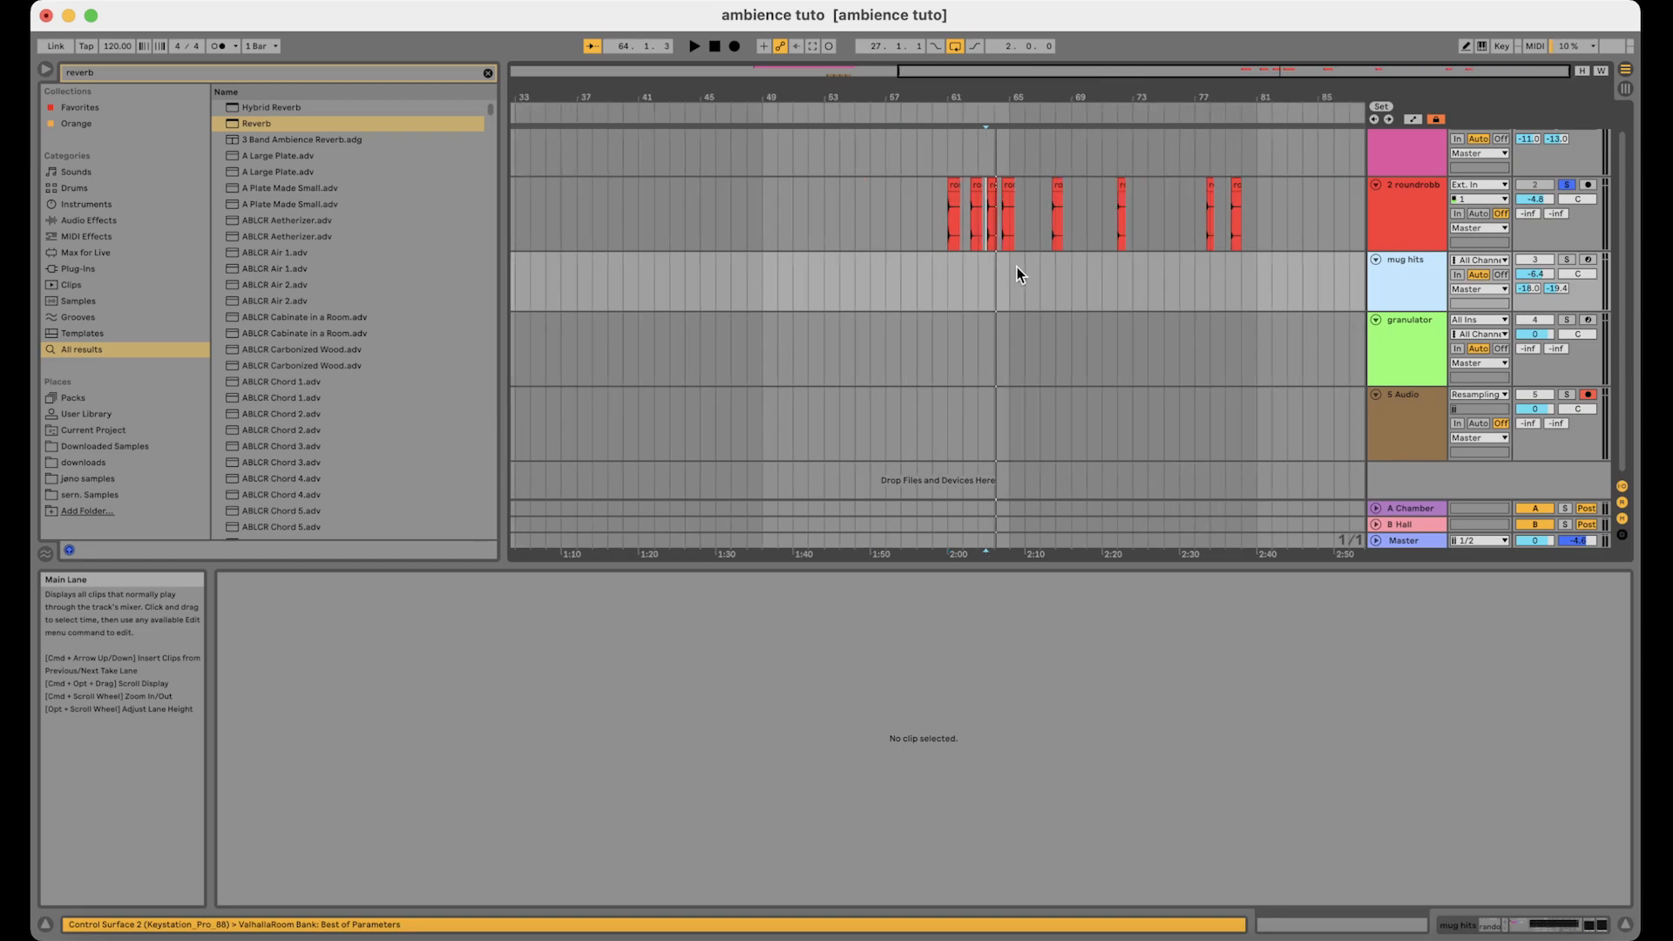
click(951, 272)
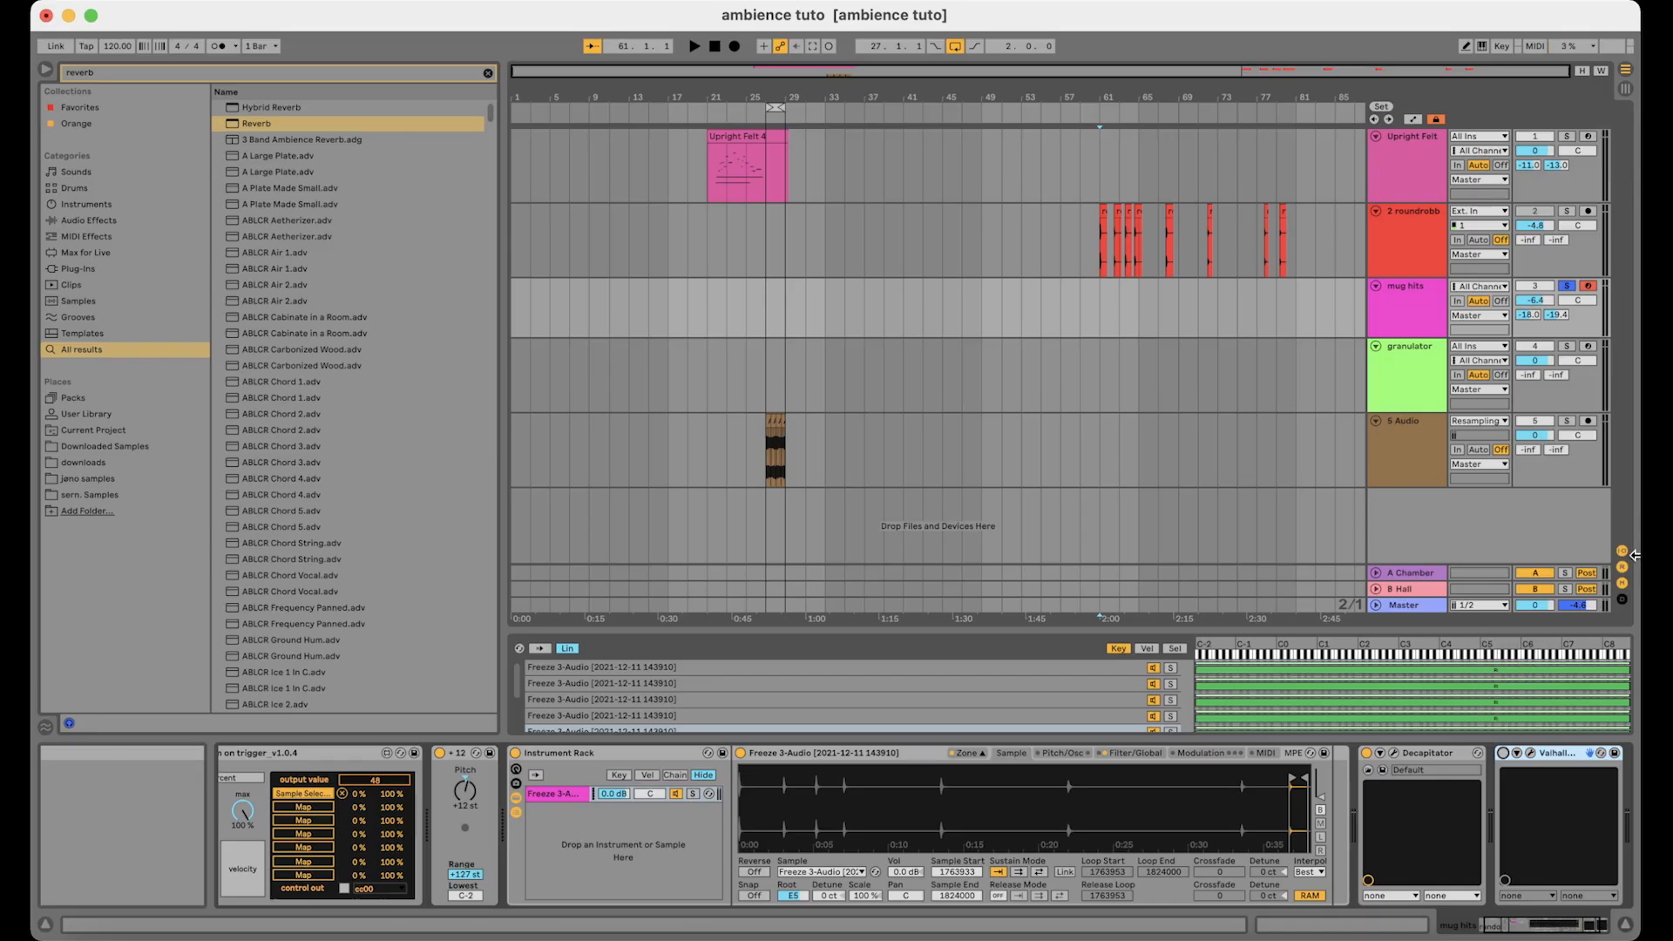
click(1378, 166)
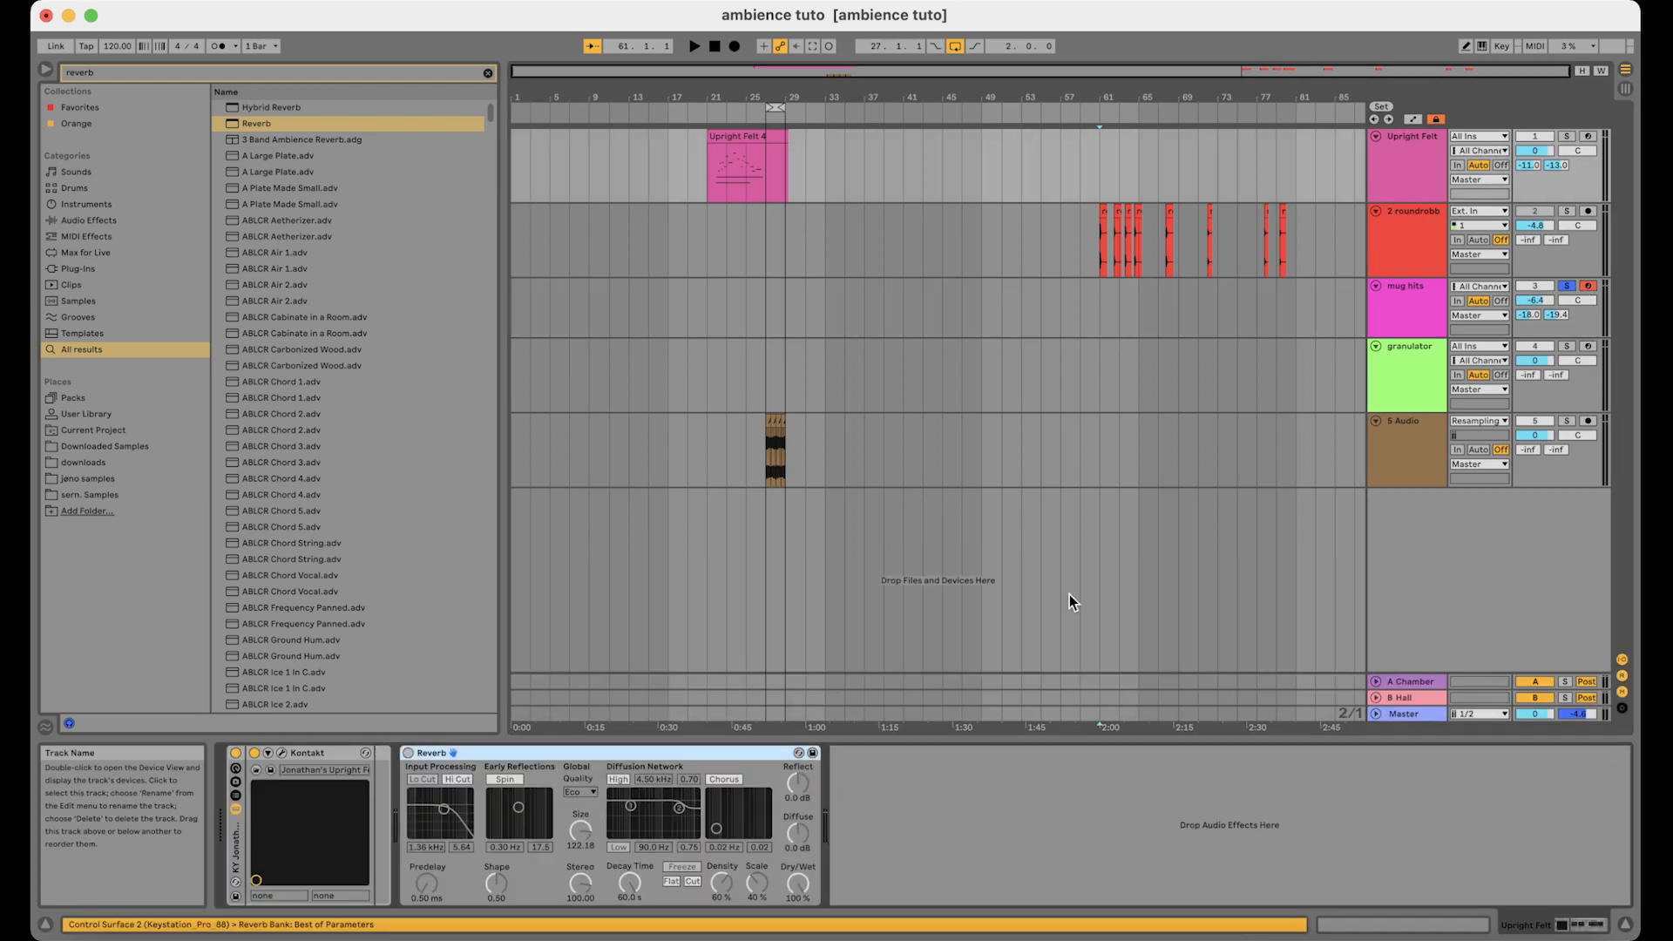
click(1400, 328)
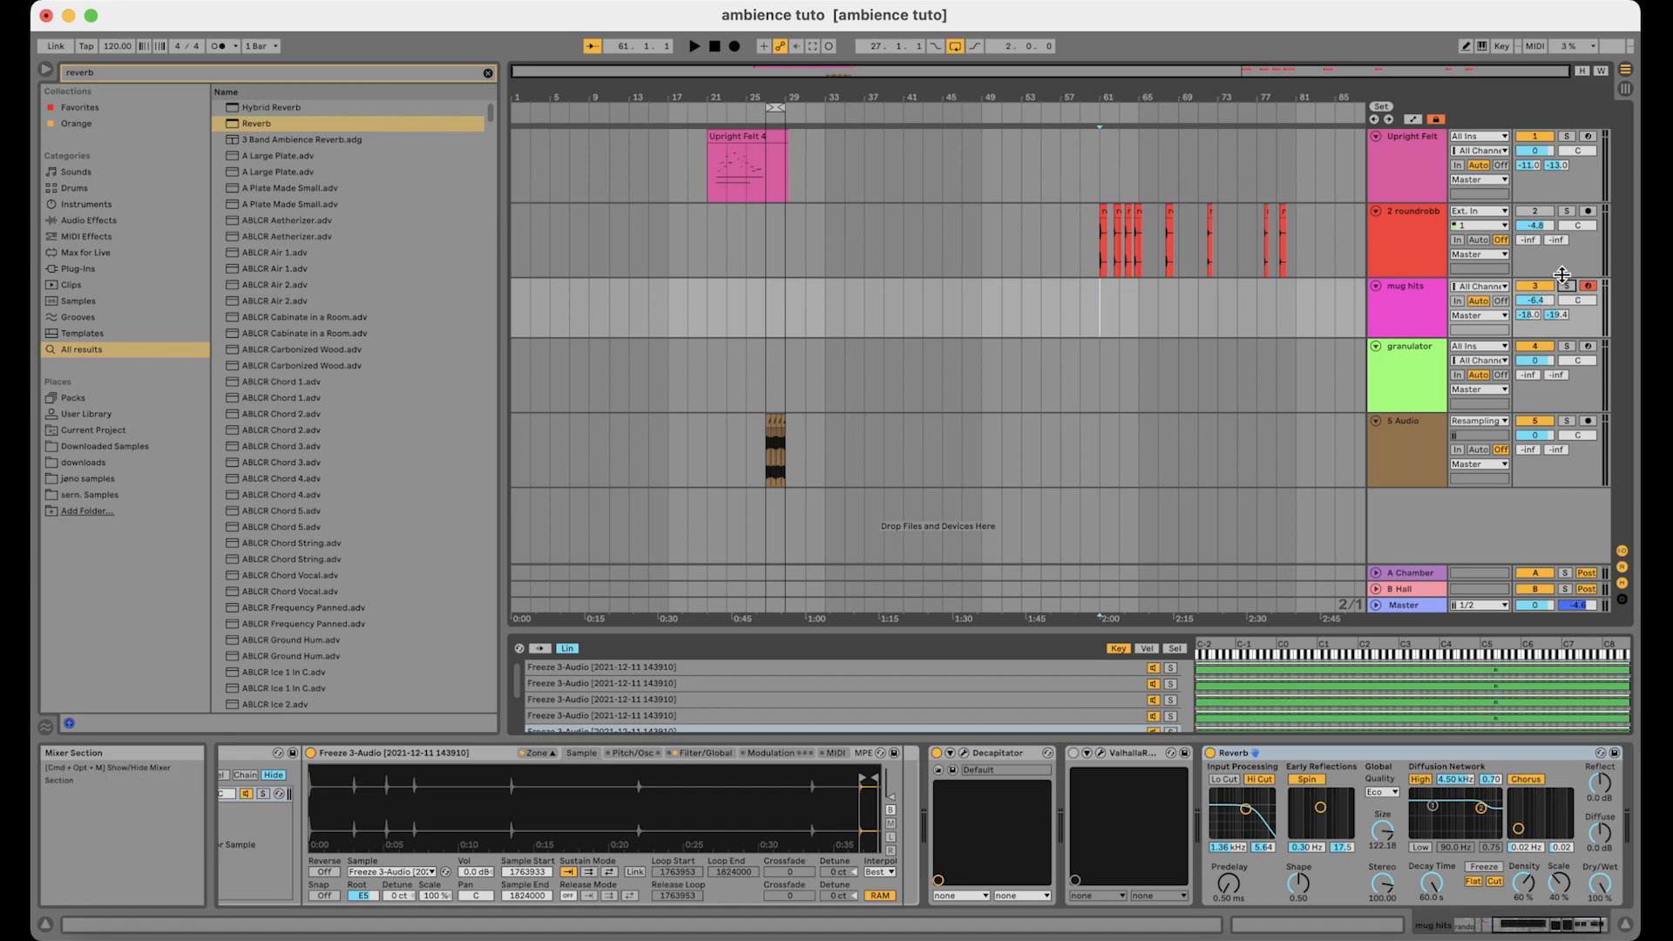
Solo the mug hits track and record it from bar 29, resampling it onto the armed 5 Audio track
click(788, 316)
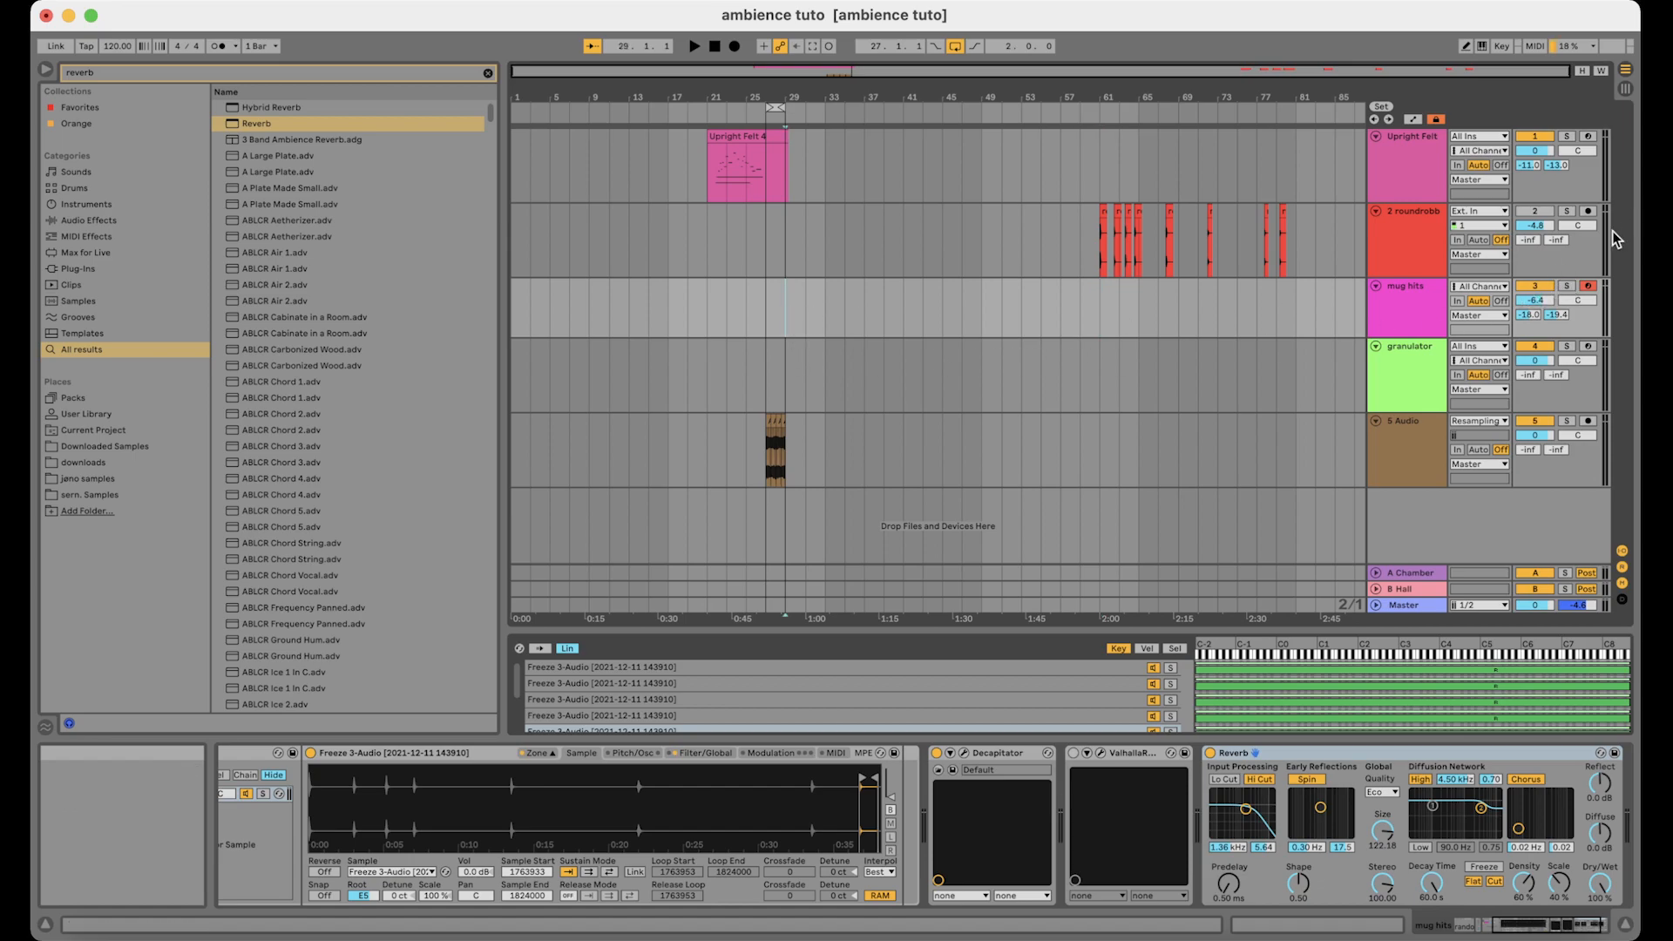
click(1566, 286)
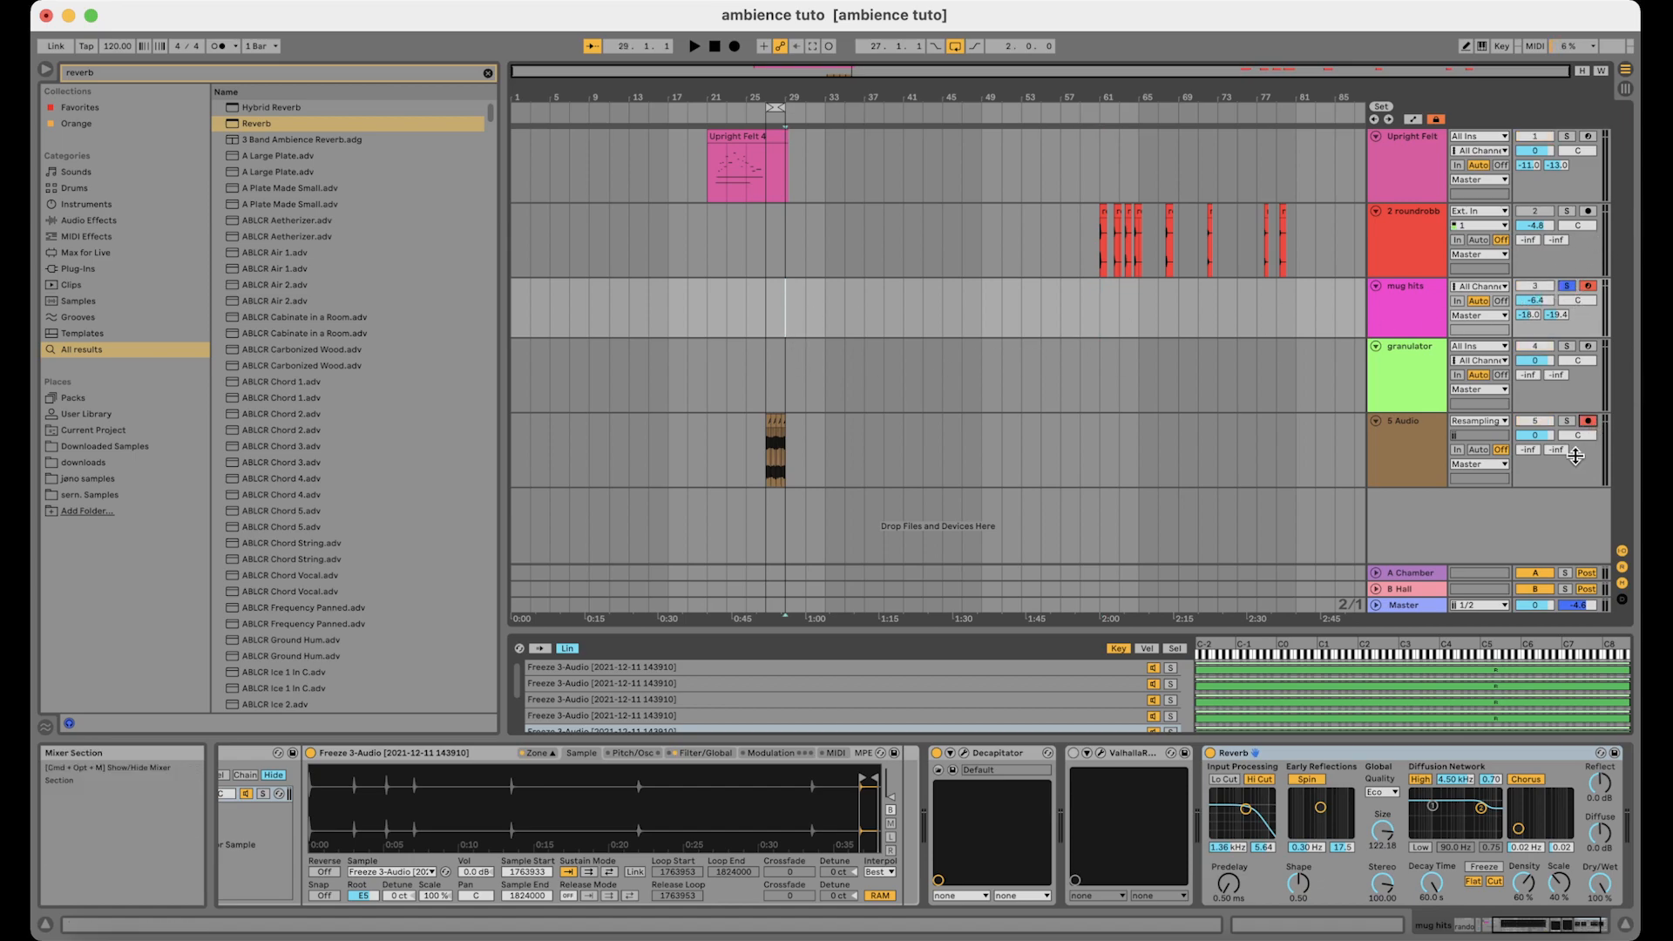
click(735, 47)
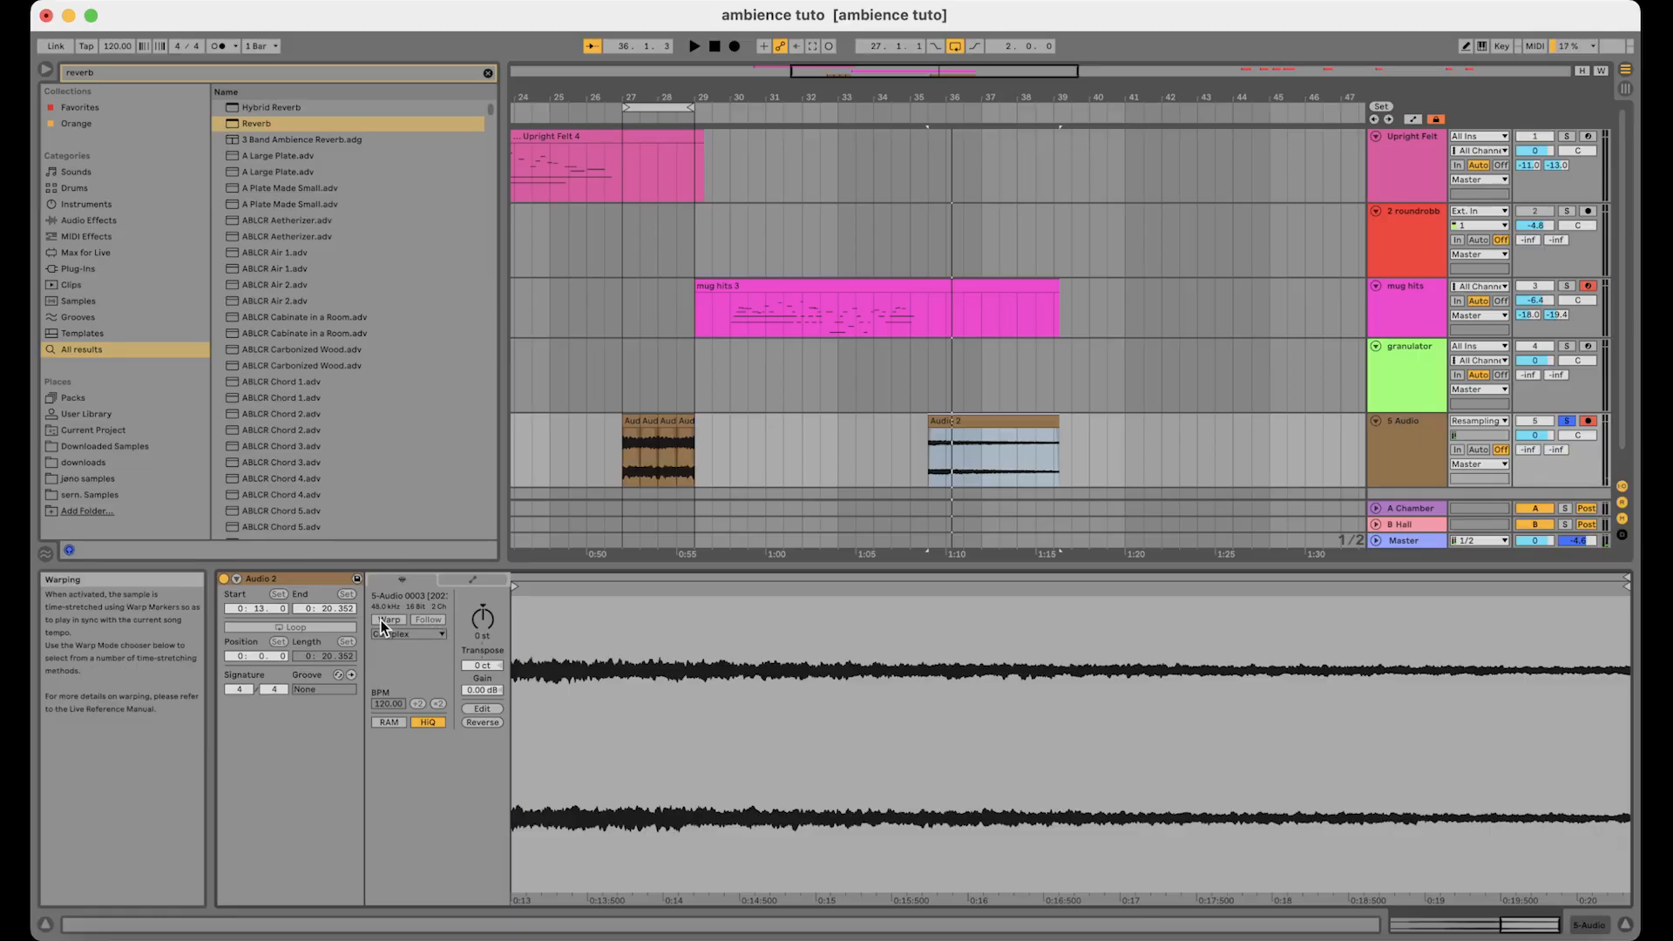
Turn Warp back on for the Audio 2 clip on the 5 Audio track and play it back
click(388, 621)
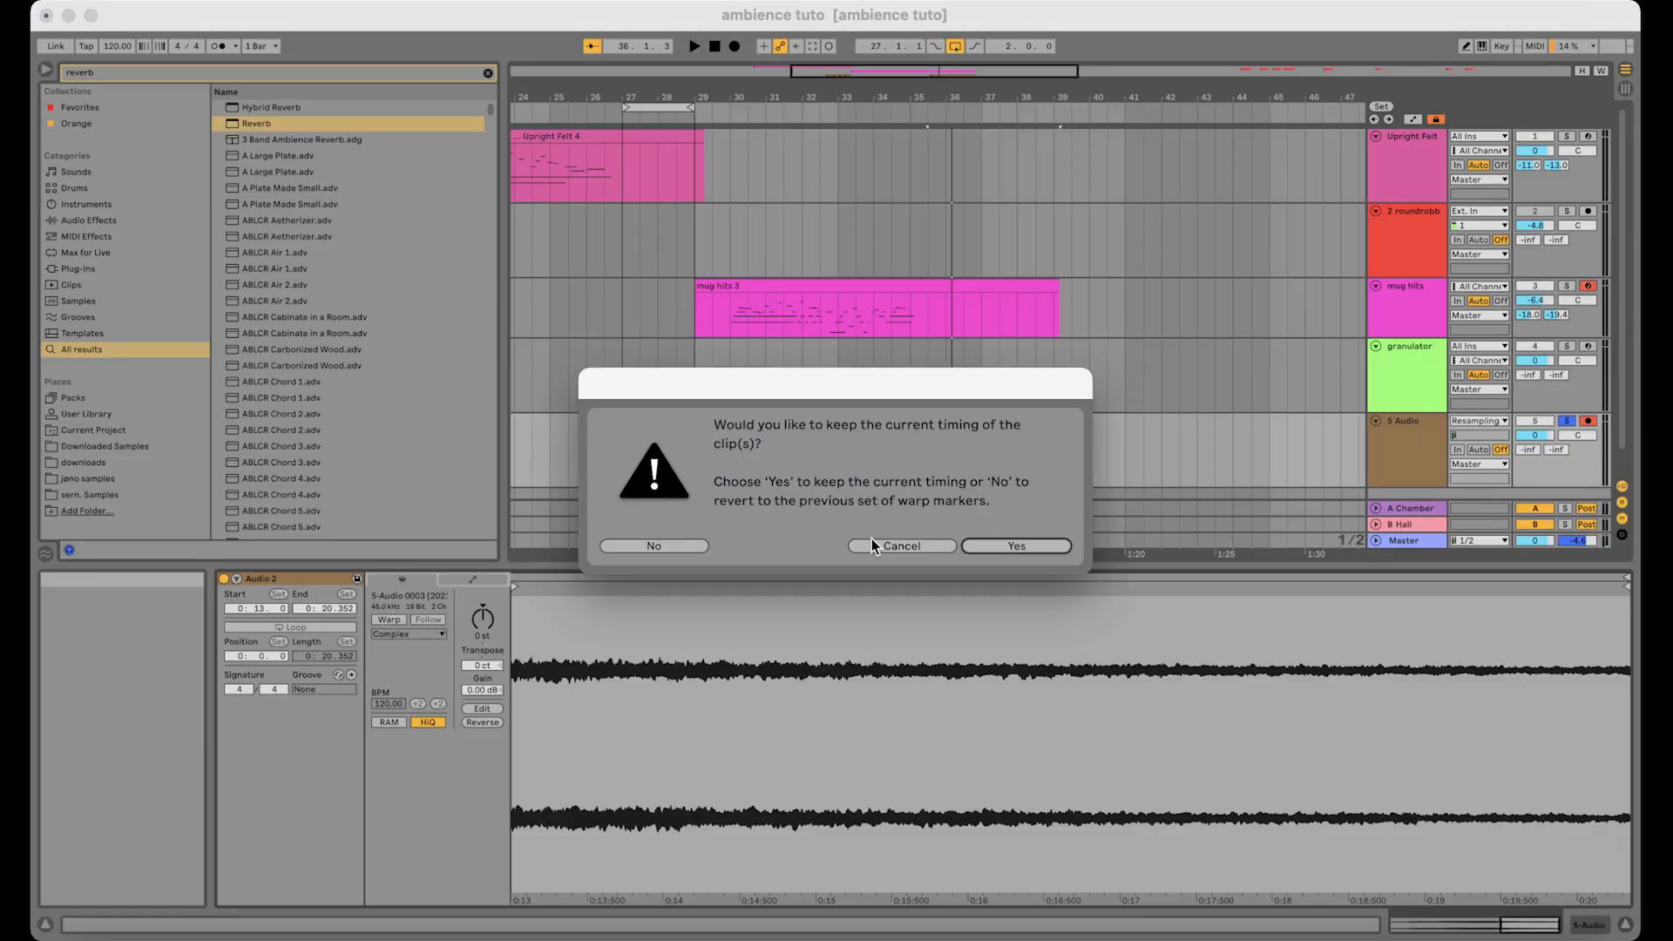
click(891, 546)
click(993, 422)
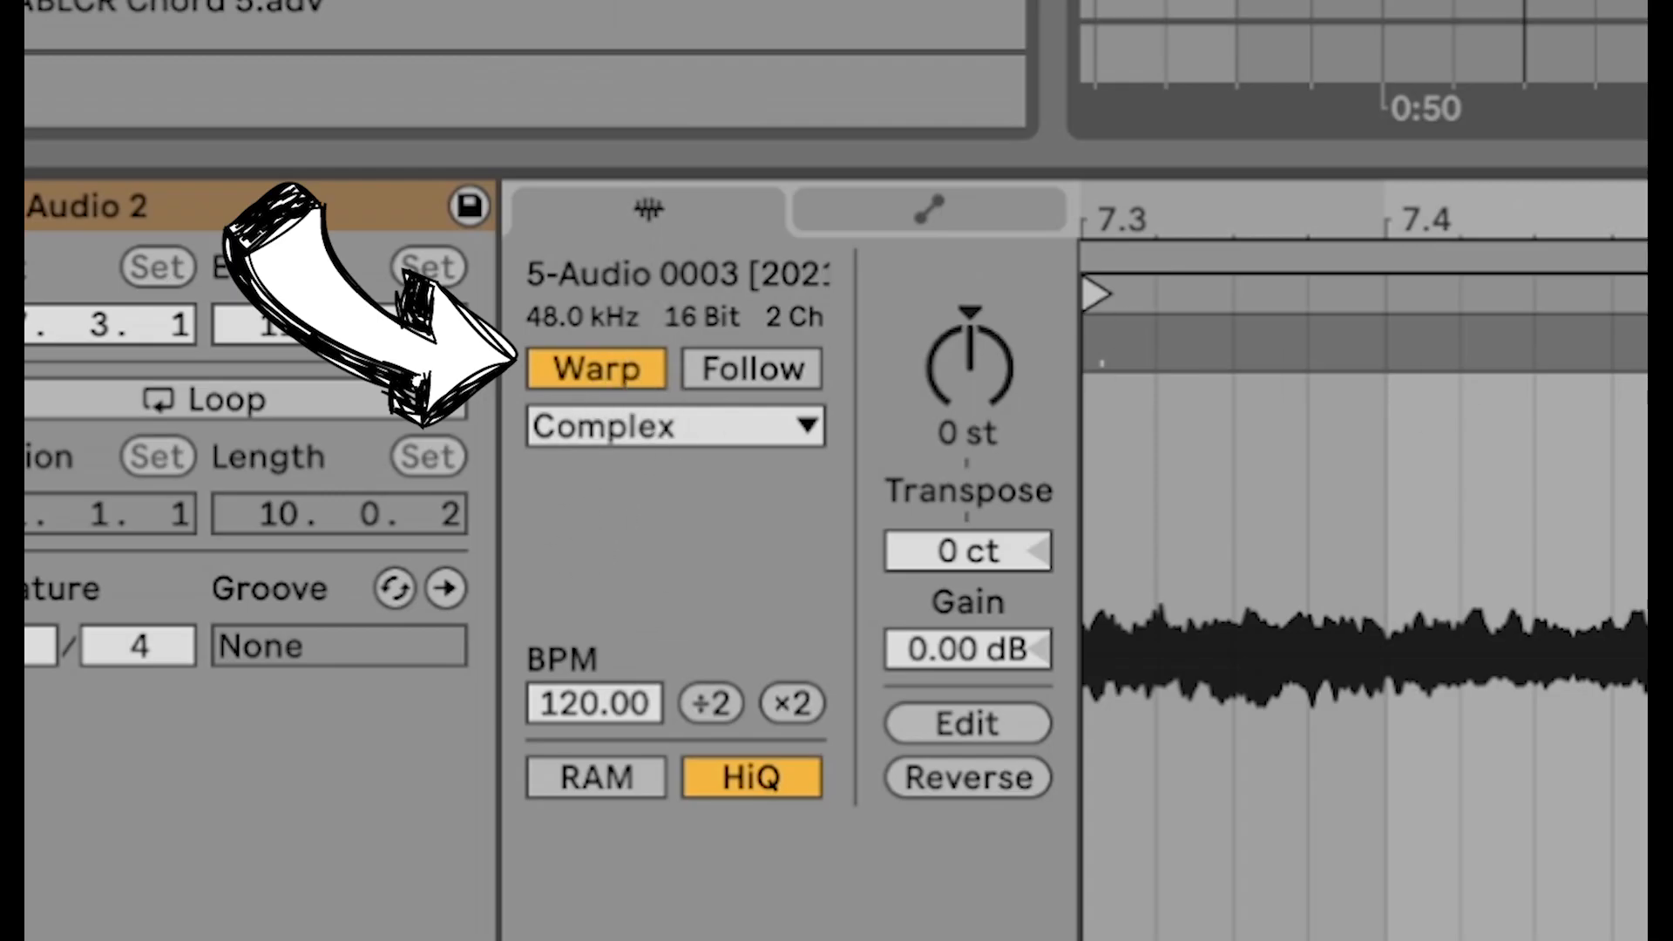
key(space)
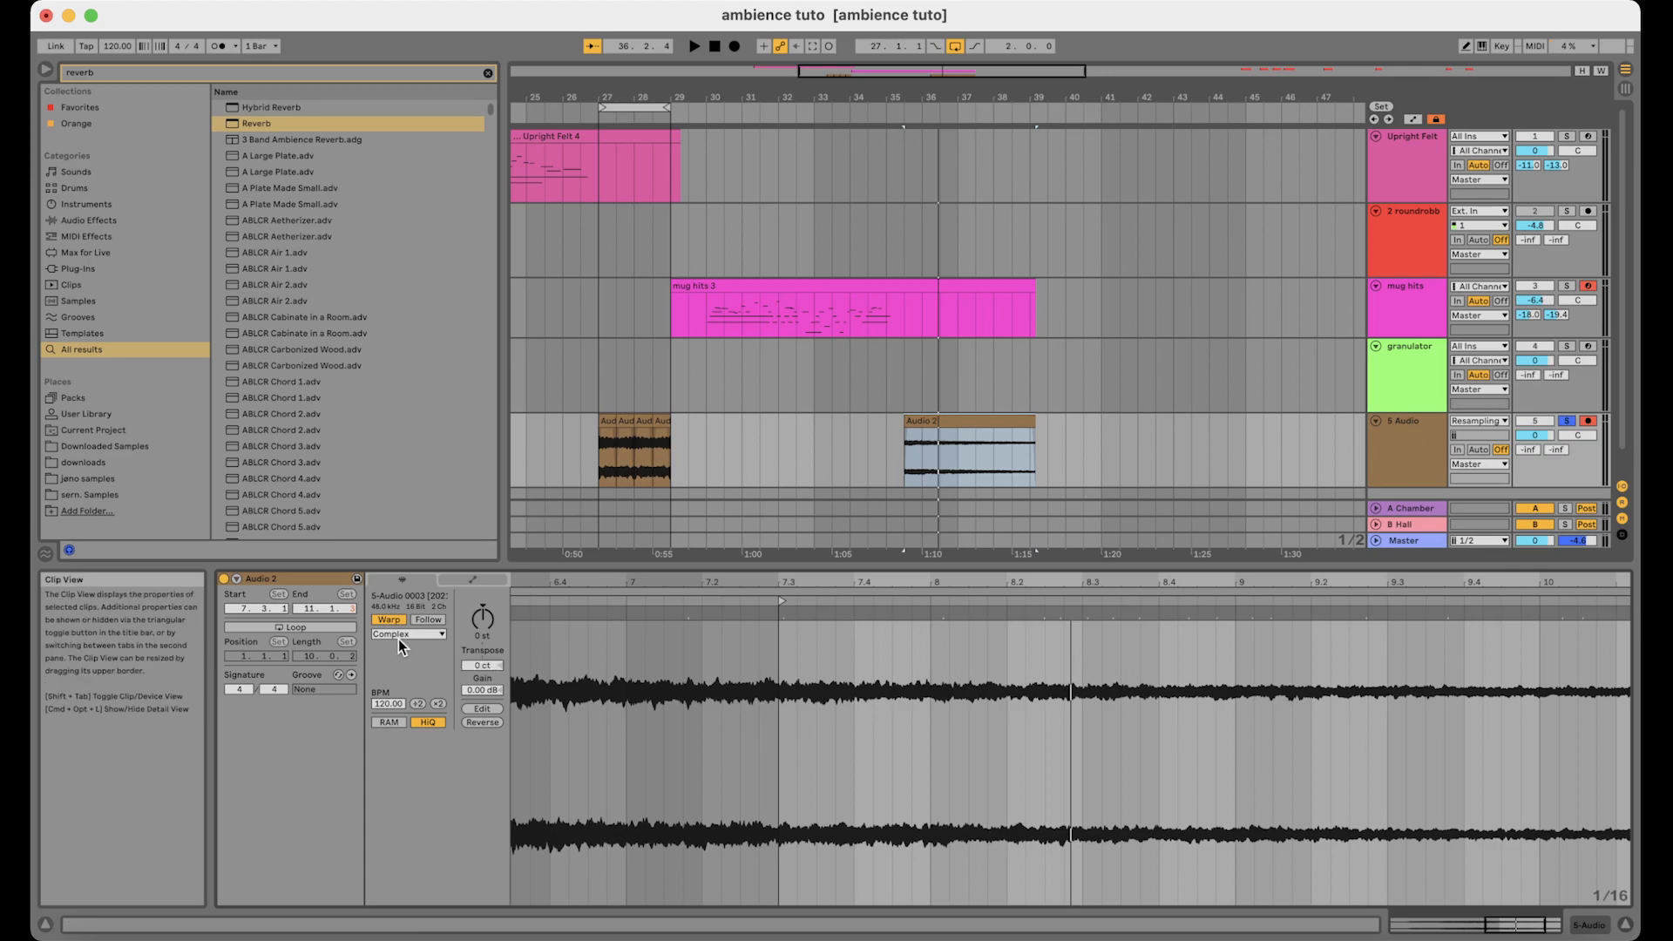
Raise the Audio 2 clip's gain to 8.38 dB and turn its Warp off
drag(482, 690, 482, 663)
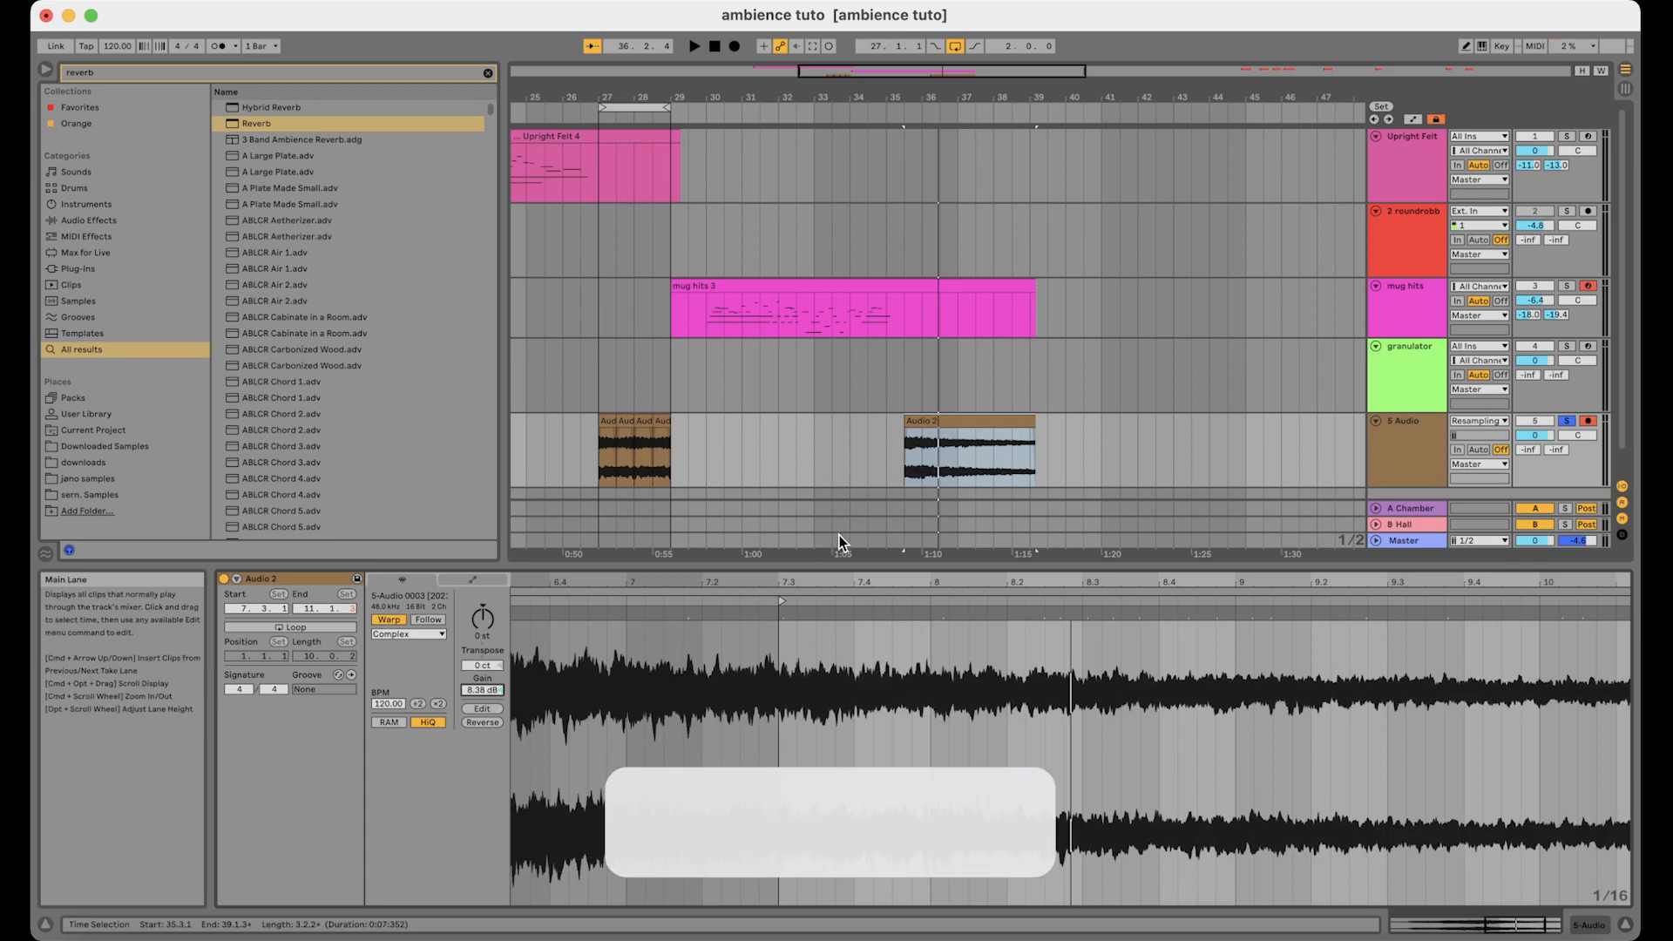
click(389, 619)
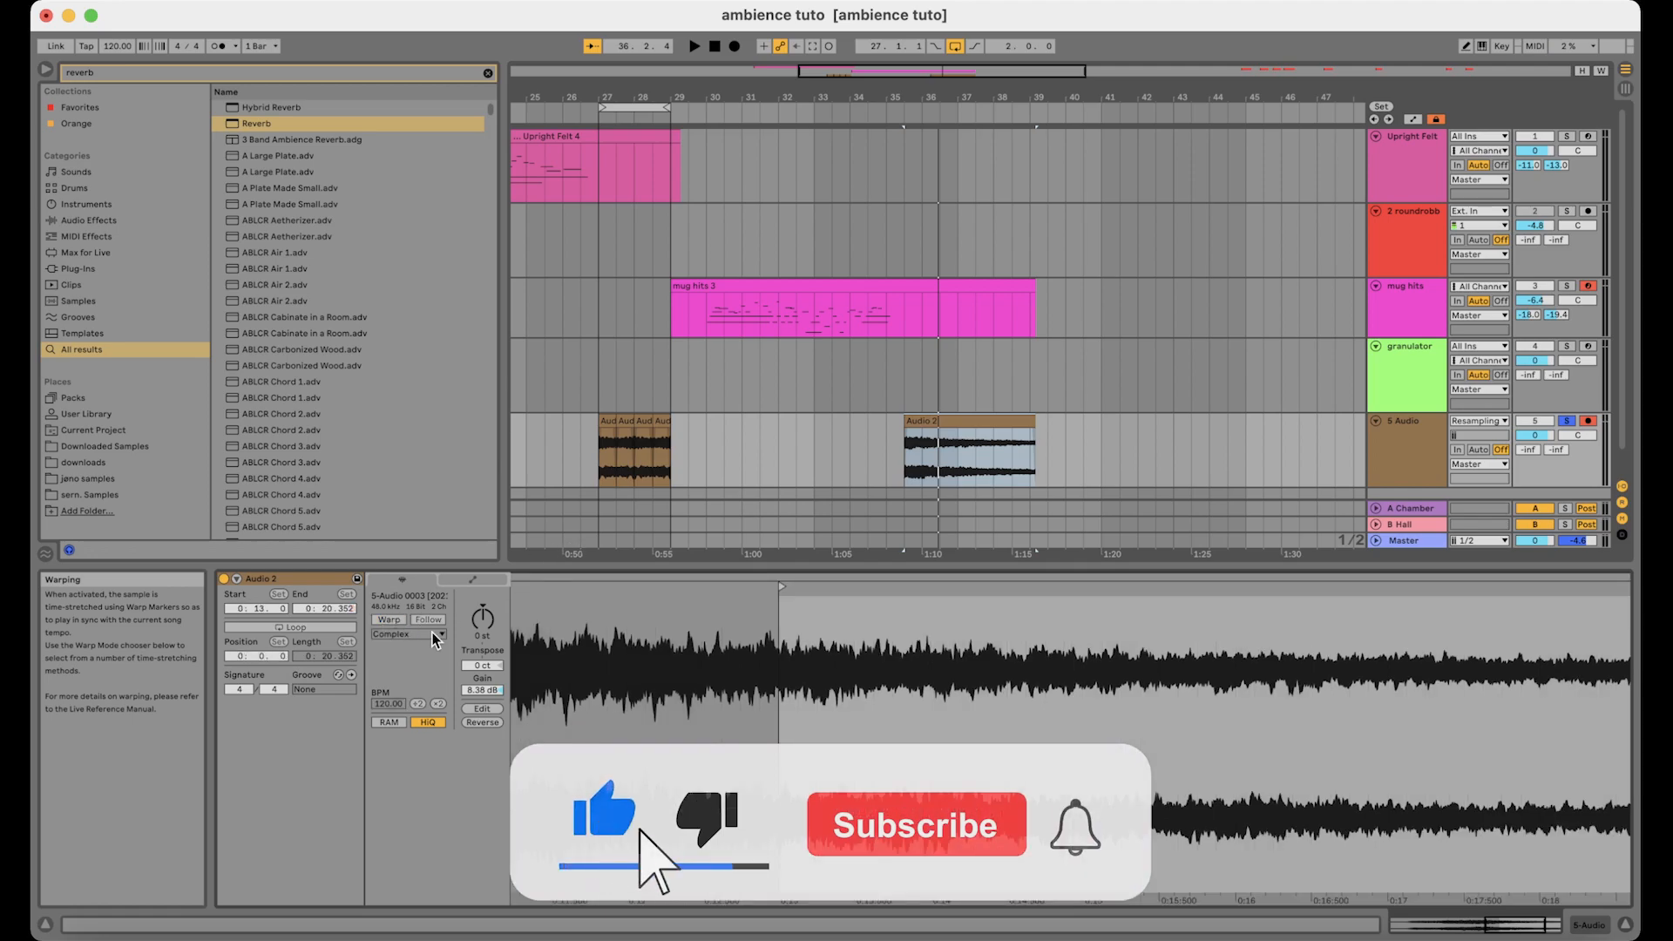
click(906, 461)
Trim the Audio 2 clip to one bar from 35.3.1 and duplicate it into four consecutive clips ending at 39.3.1
scroll(906, 461, up, 5)
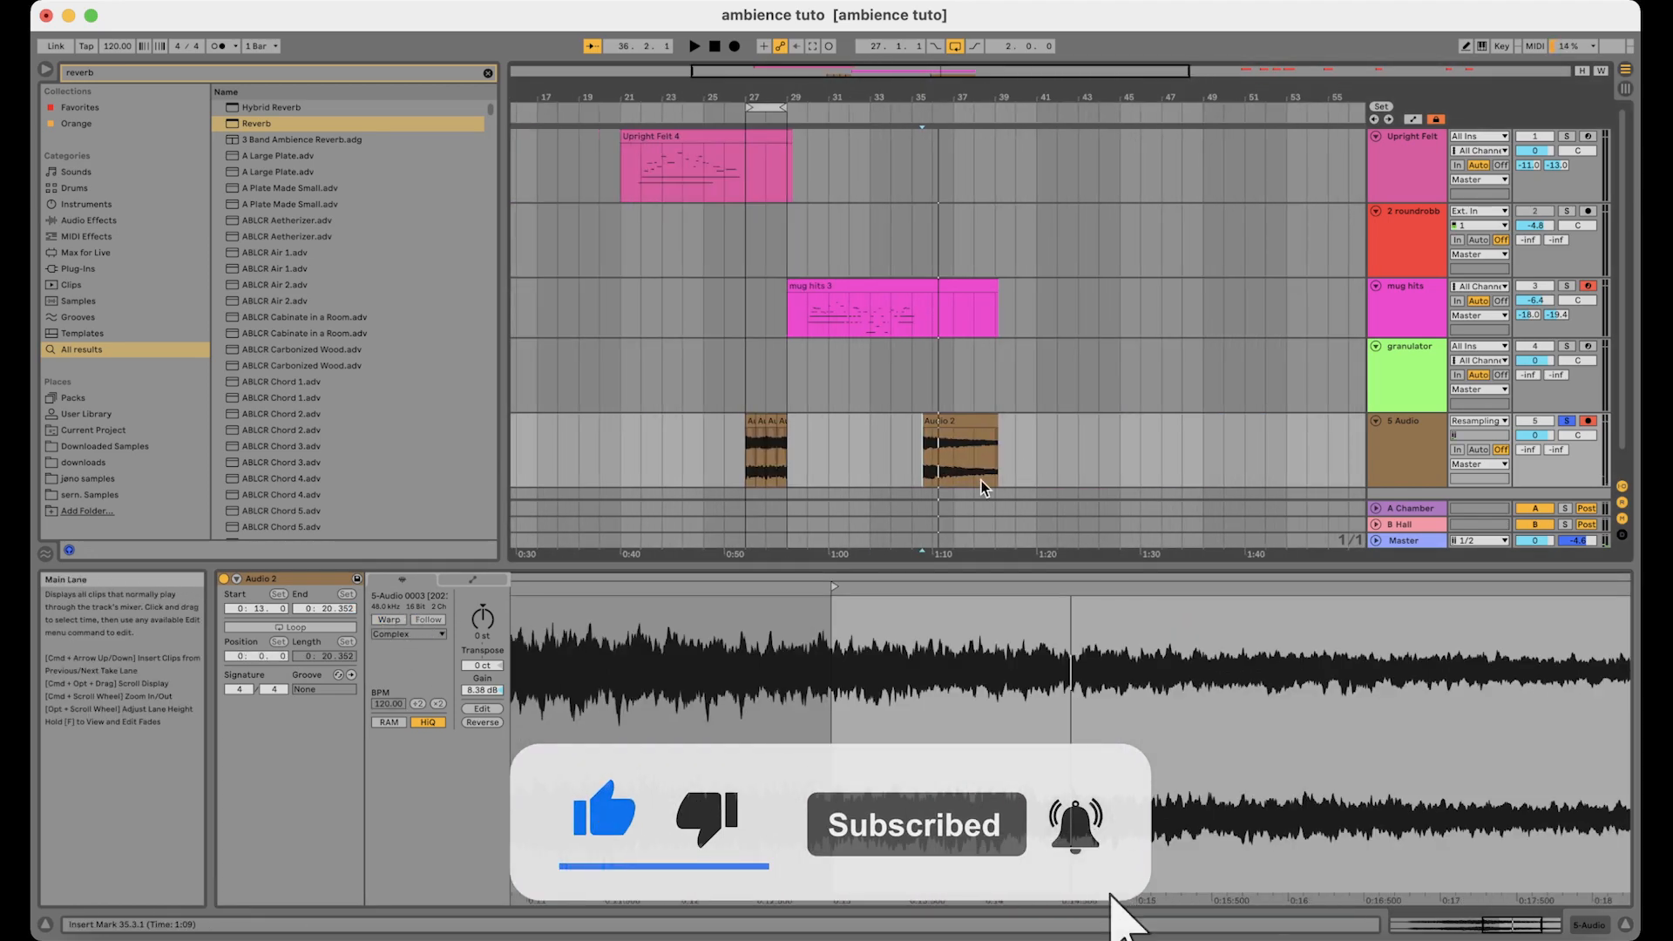
scroll(976, 462, down, 2)
scroll(930, 448, up, 3)
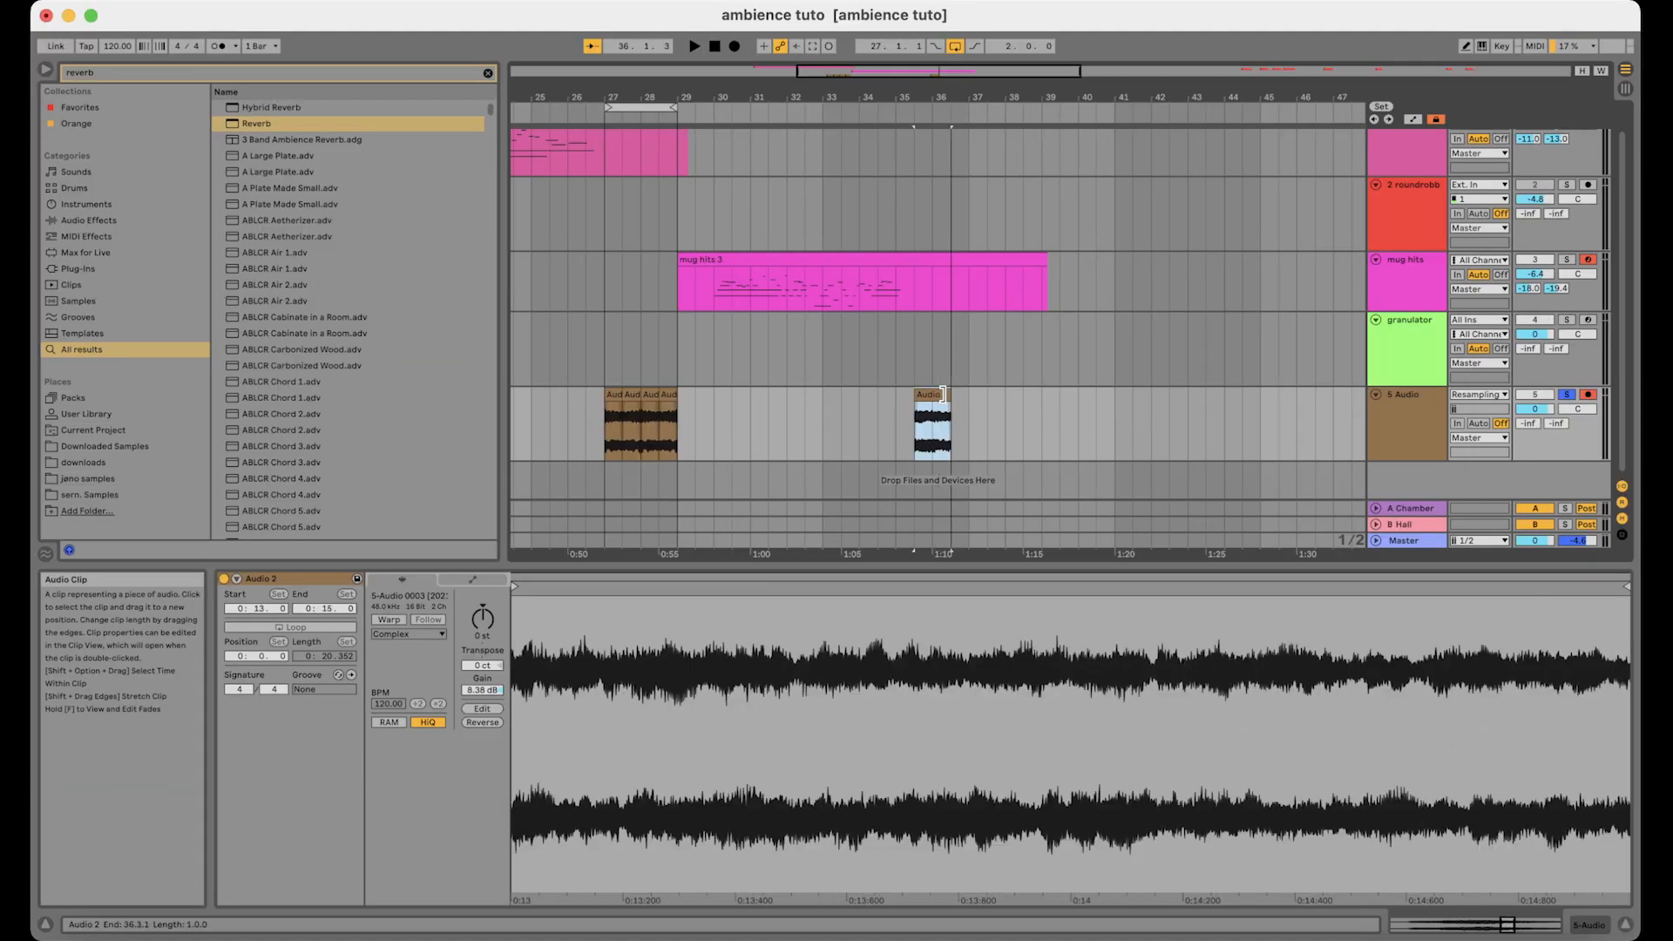
click(1415, 429)
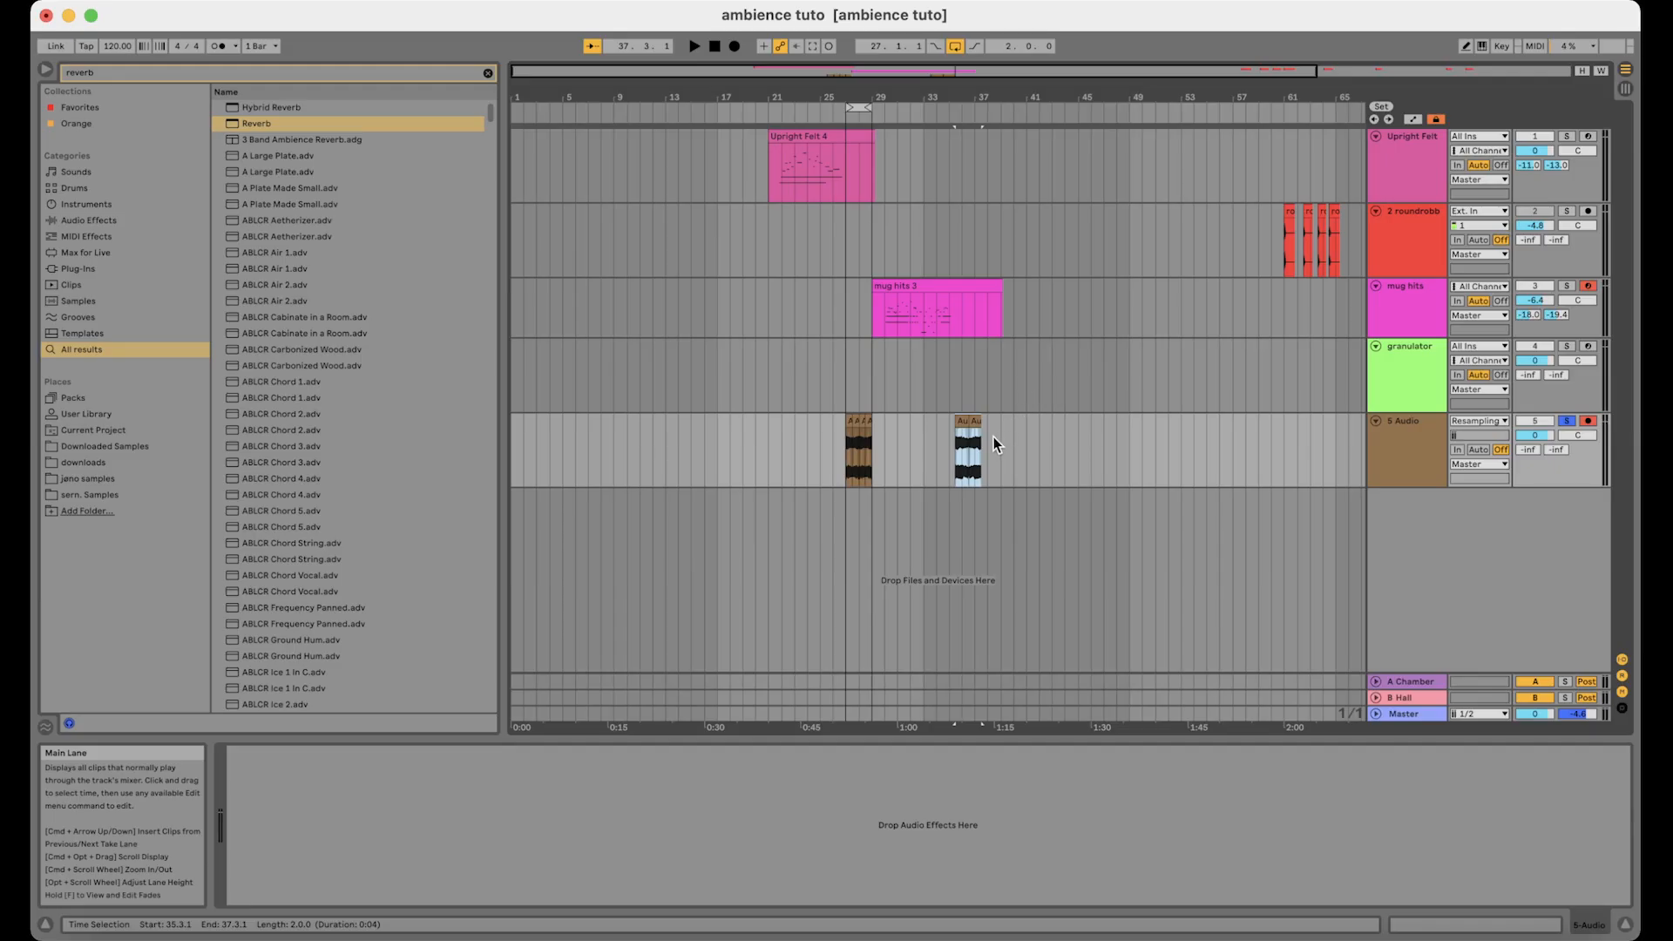
scroll(978, 438, up, 5)
key(super+d)
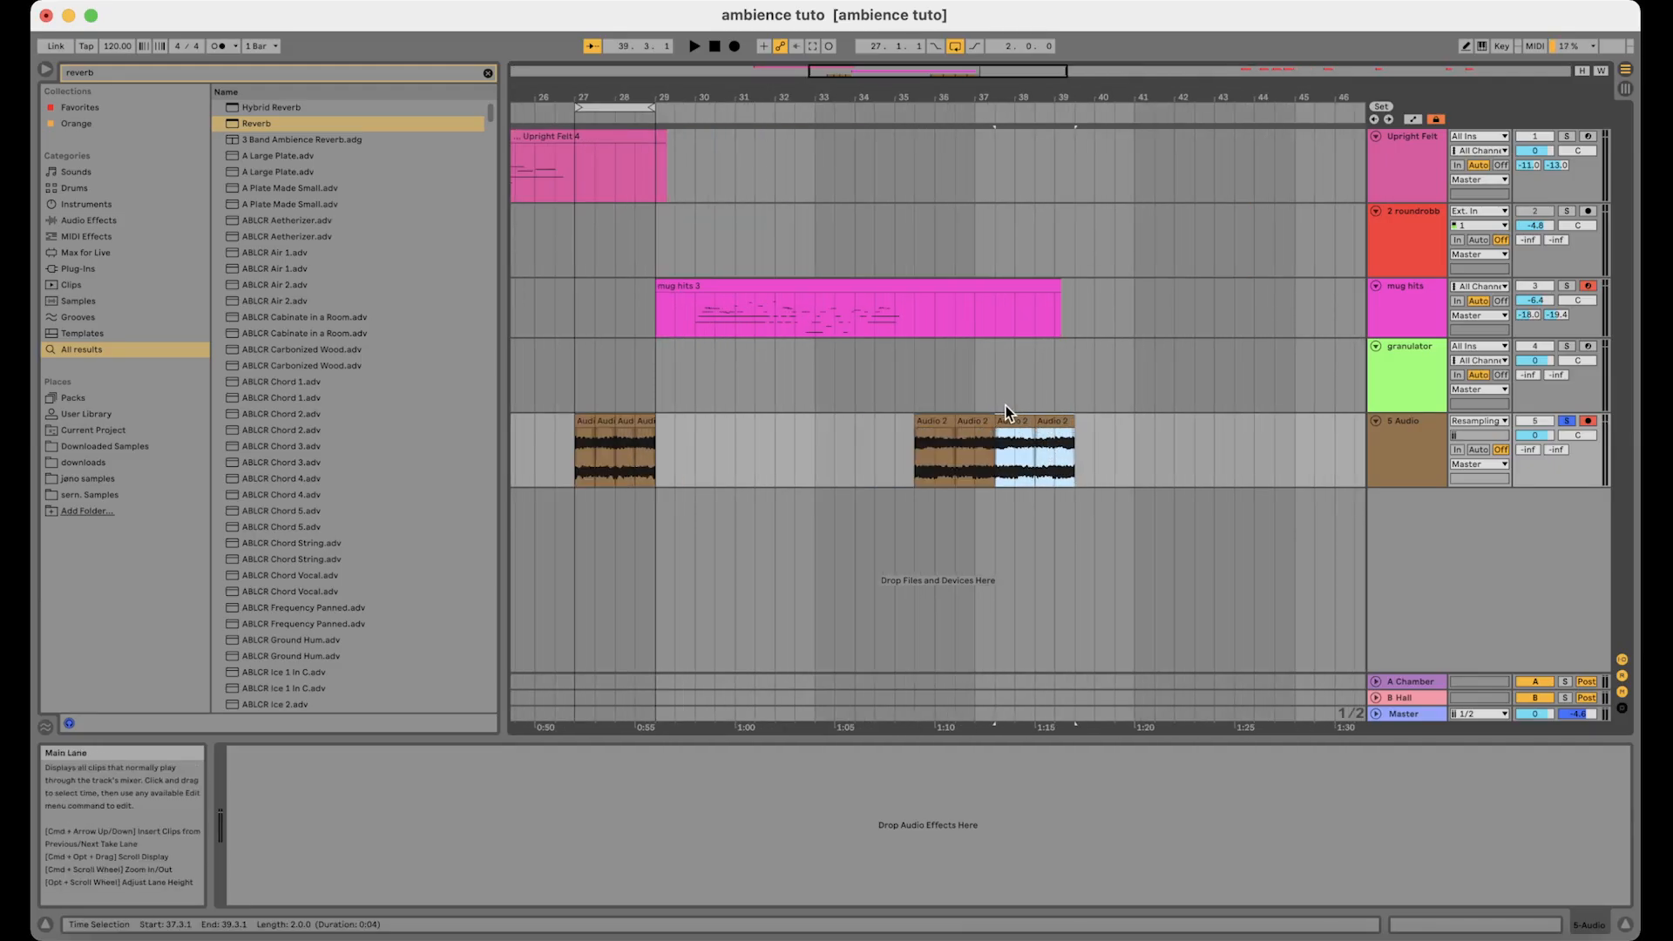
Move the four Audio 2 clips onto a new audio track below 5 Audio, starting at bar 27
scroll(978, 417, down, 2)
scroll(955, 414, down, 2)
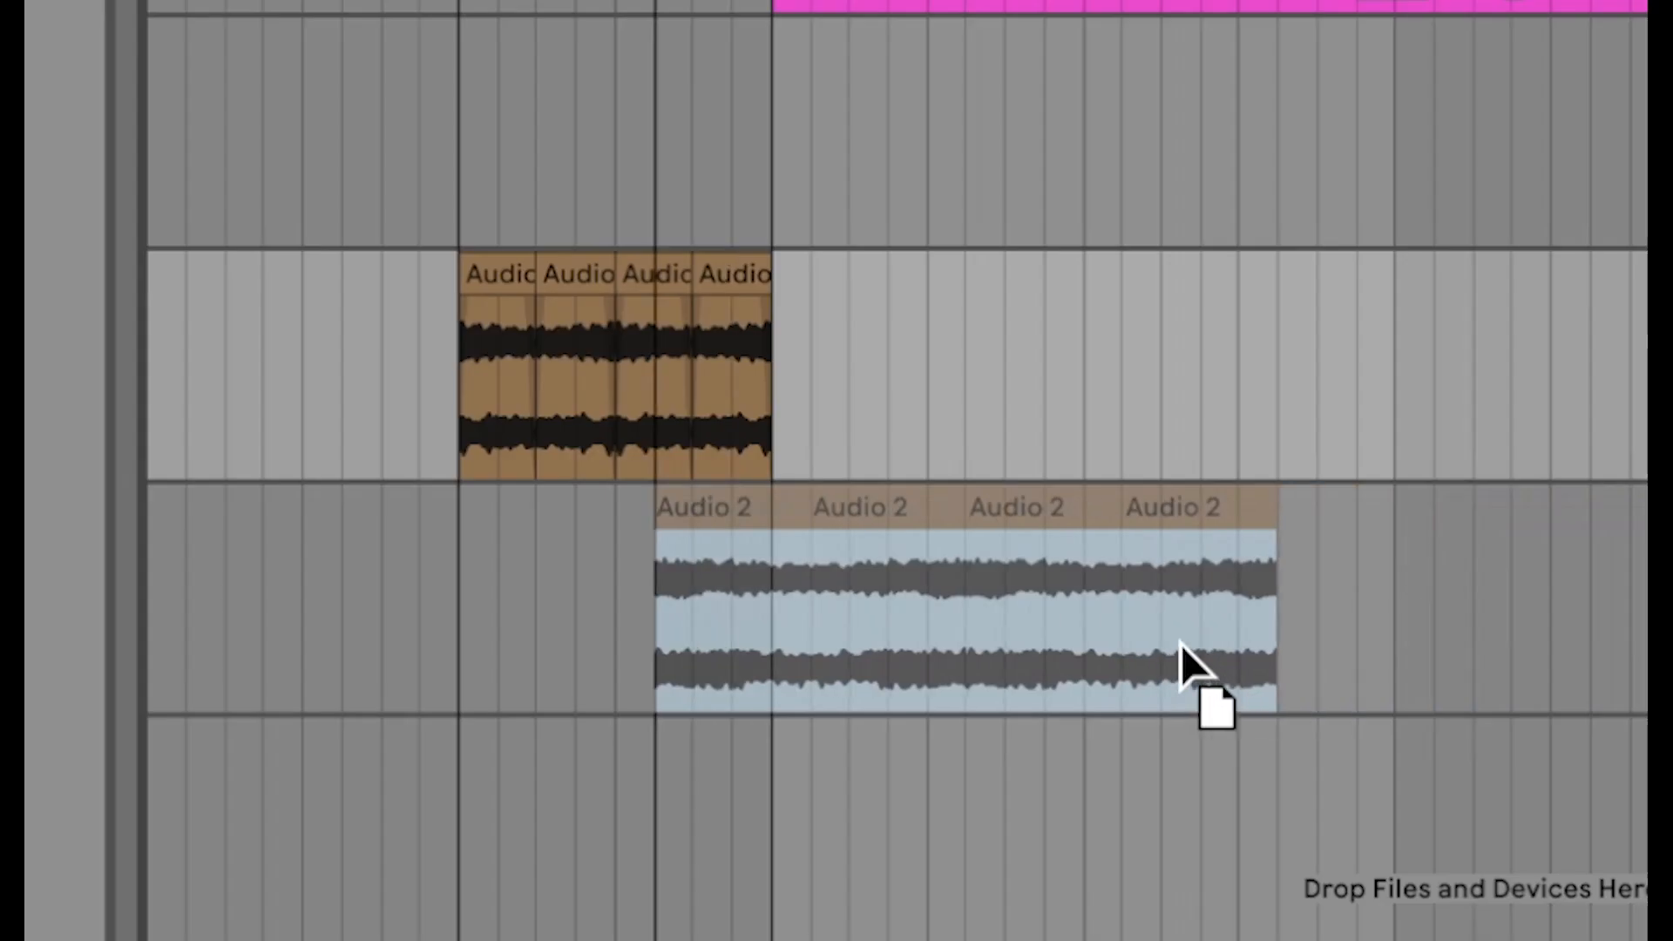
drag(1181, 666, 1040, 643)
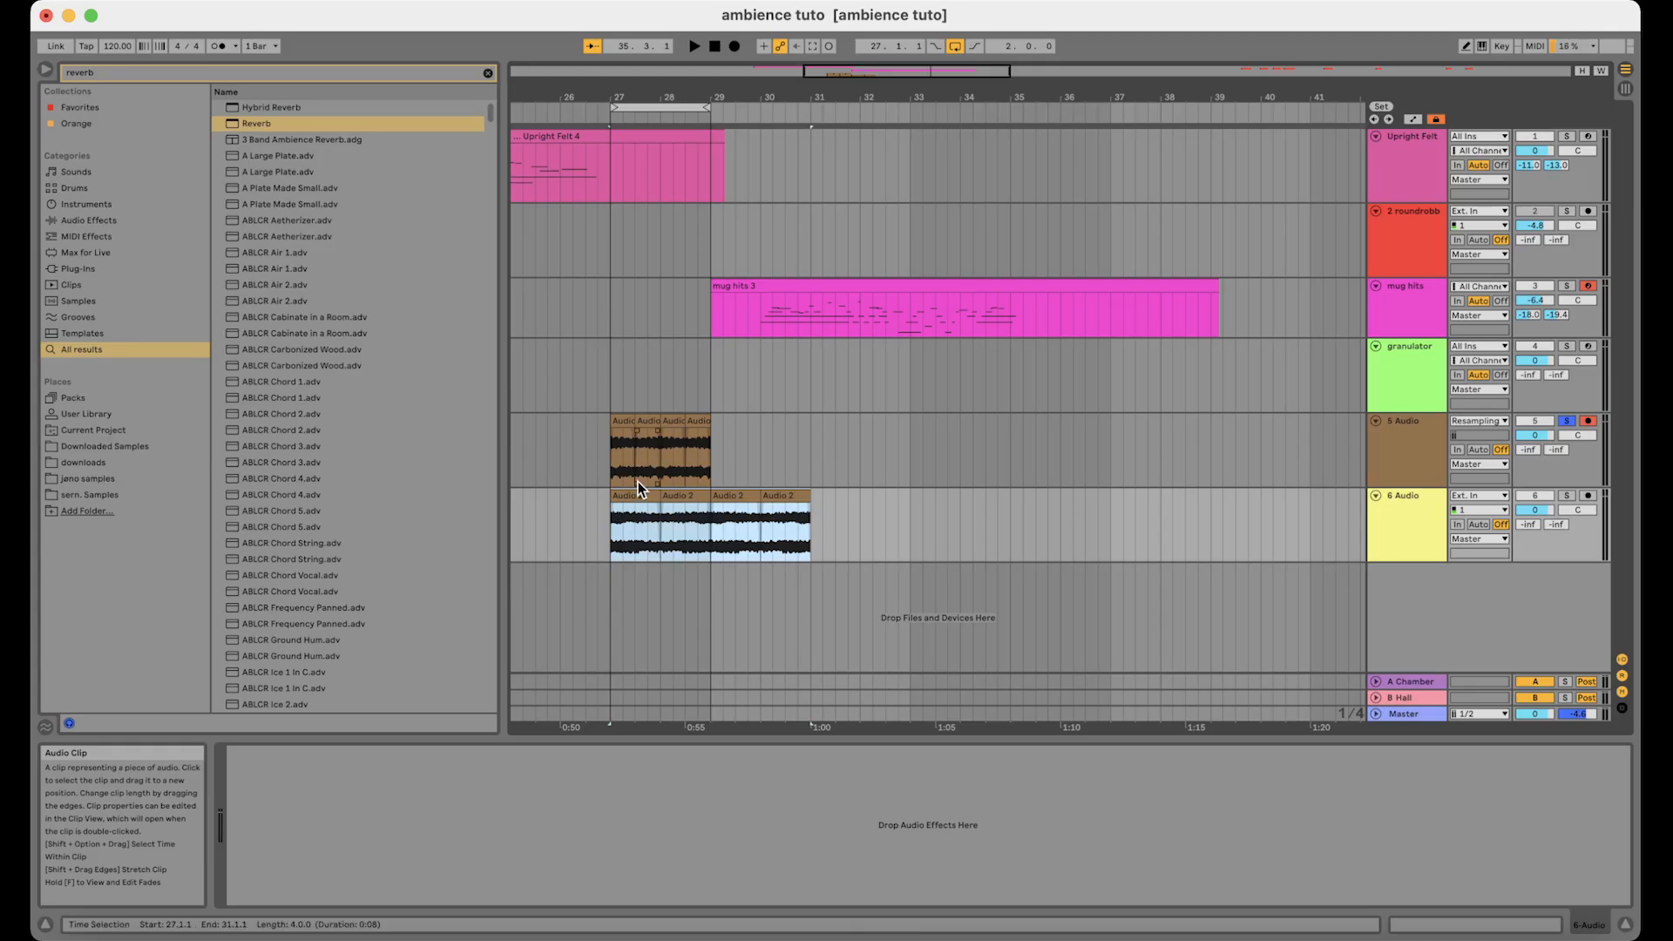
Solo the 6 Audio track and audition its clips from bar 27
click(609, 447)
key(space)
key(space)
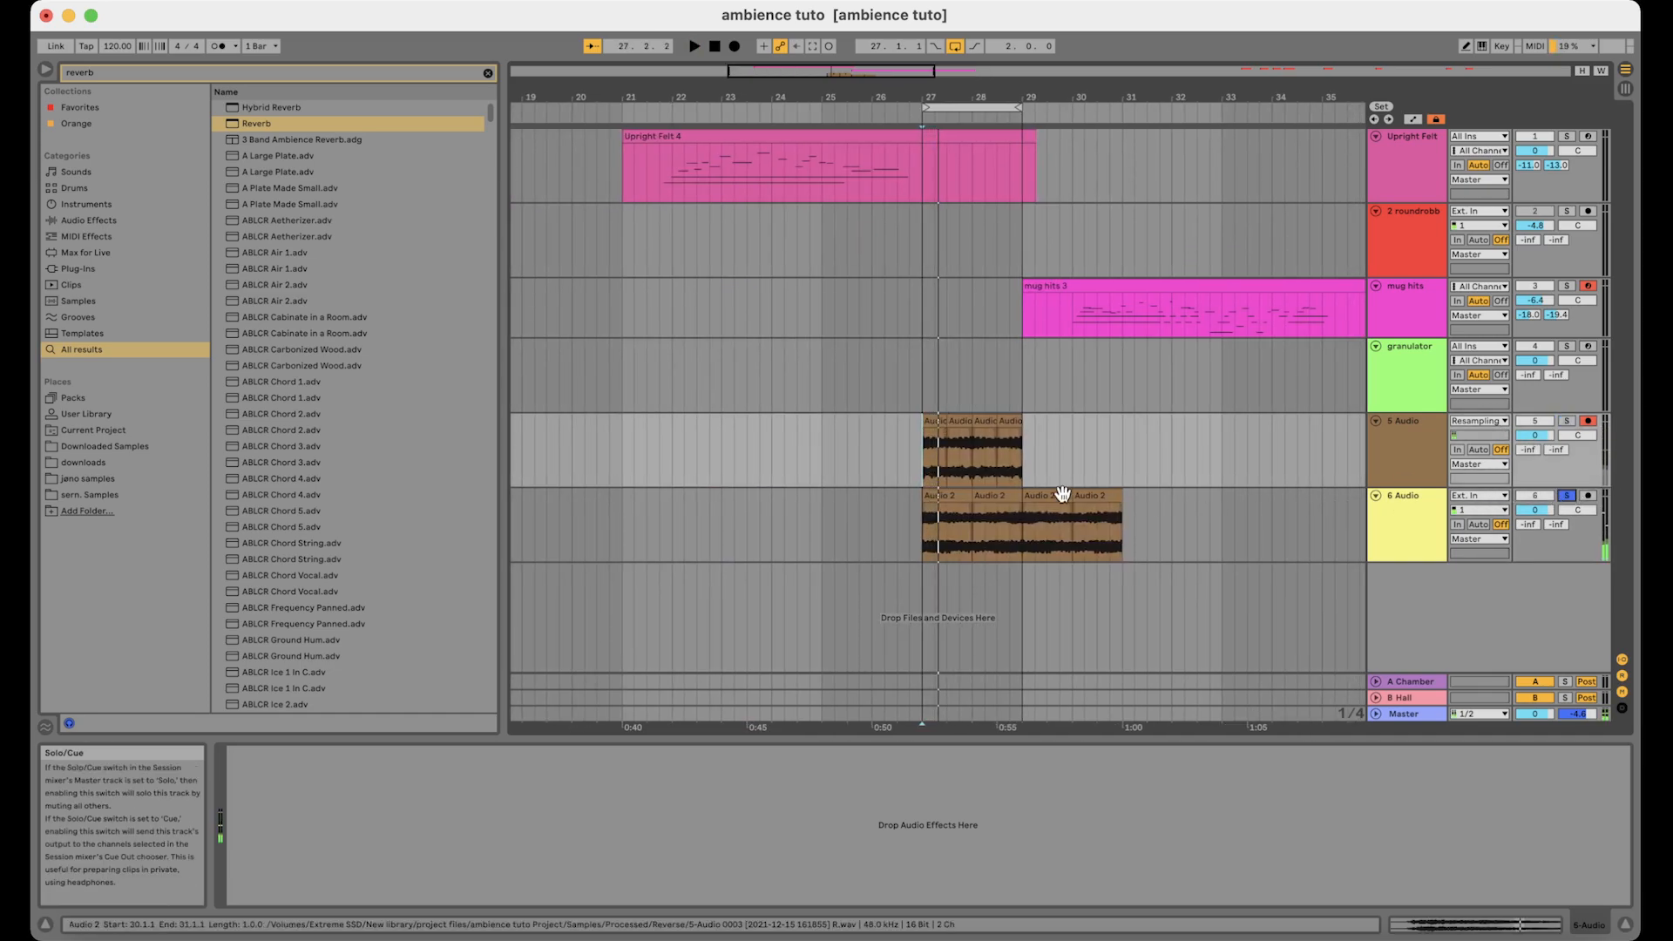
Turn Warp on for all four Audio 2 clips on 6 Audio and transpose them to -4 st
drag(923, 526, 1124, 529)
key(shift+Tab)
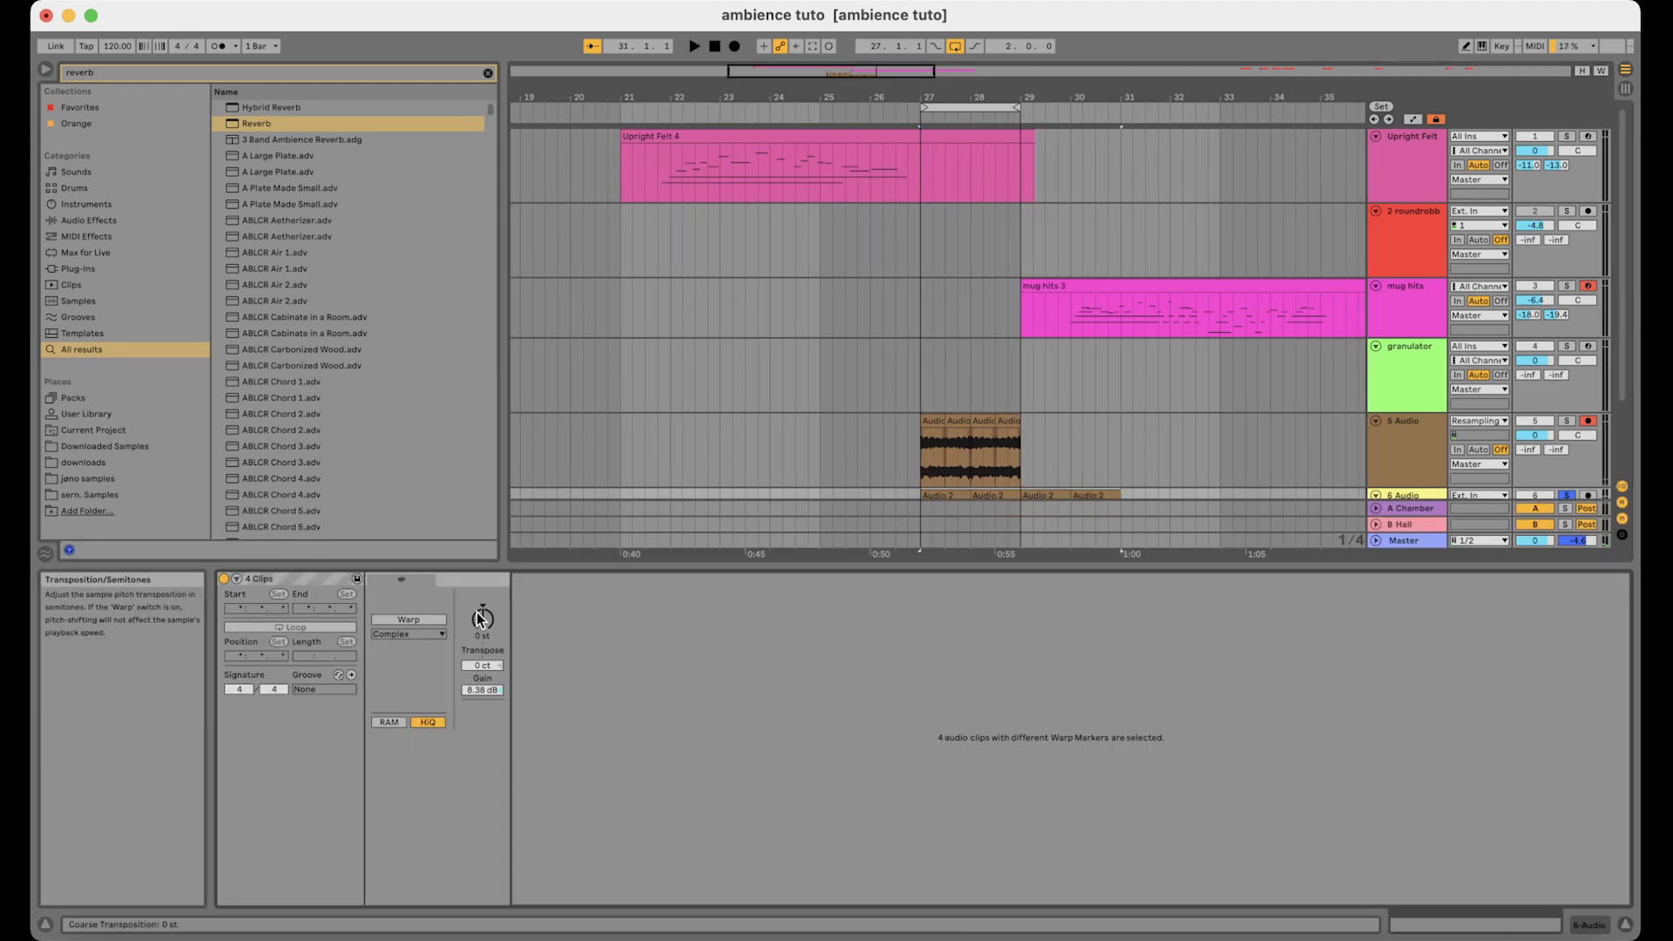
click(409, 619)
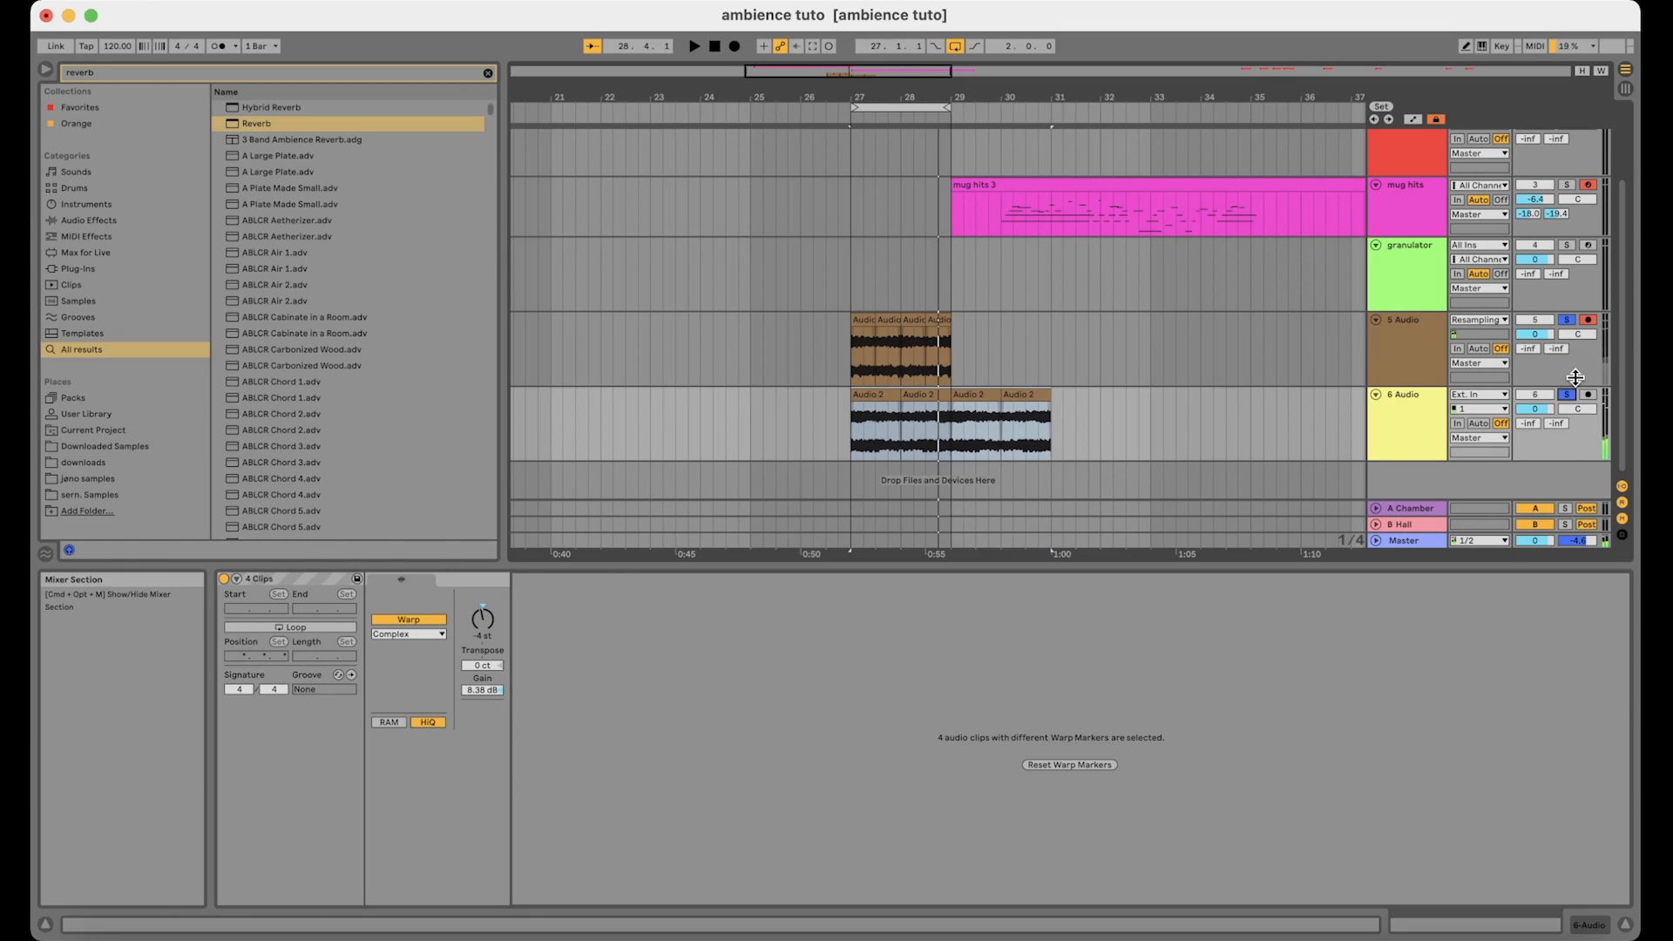
Solo only the 5 Audio track and play its loop from bar 27
click(1303, 409)
click(1434, 410)
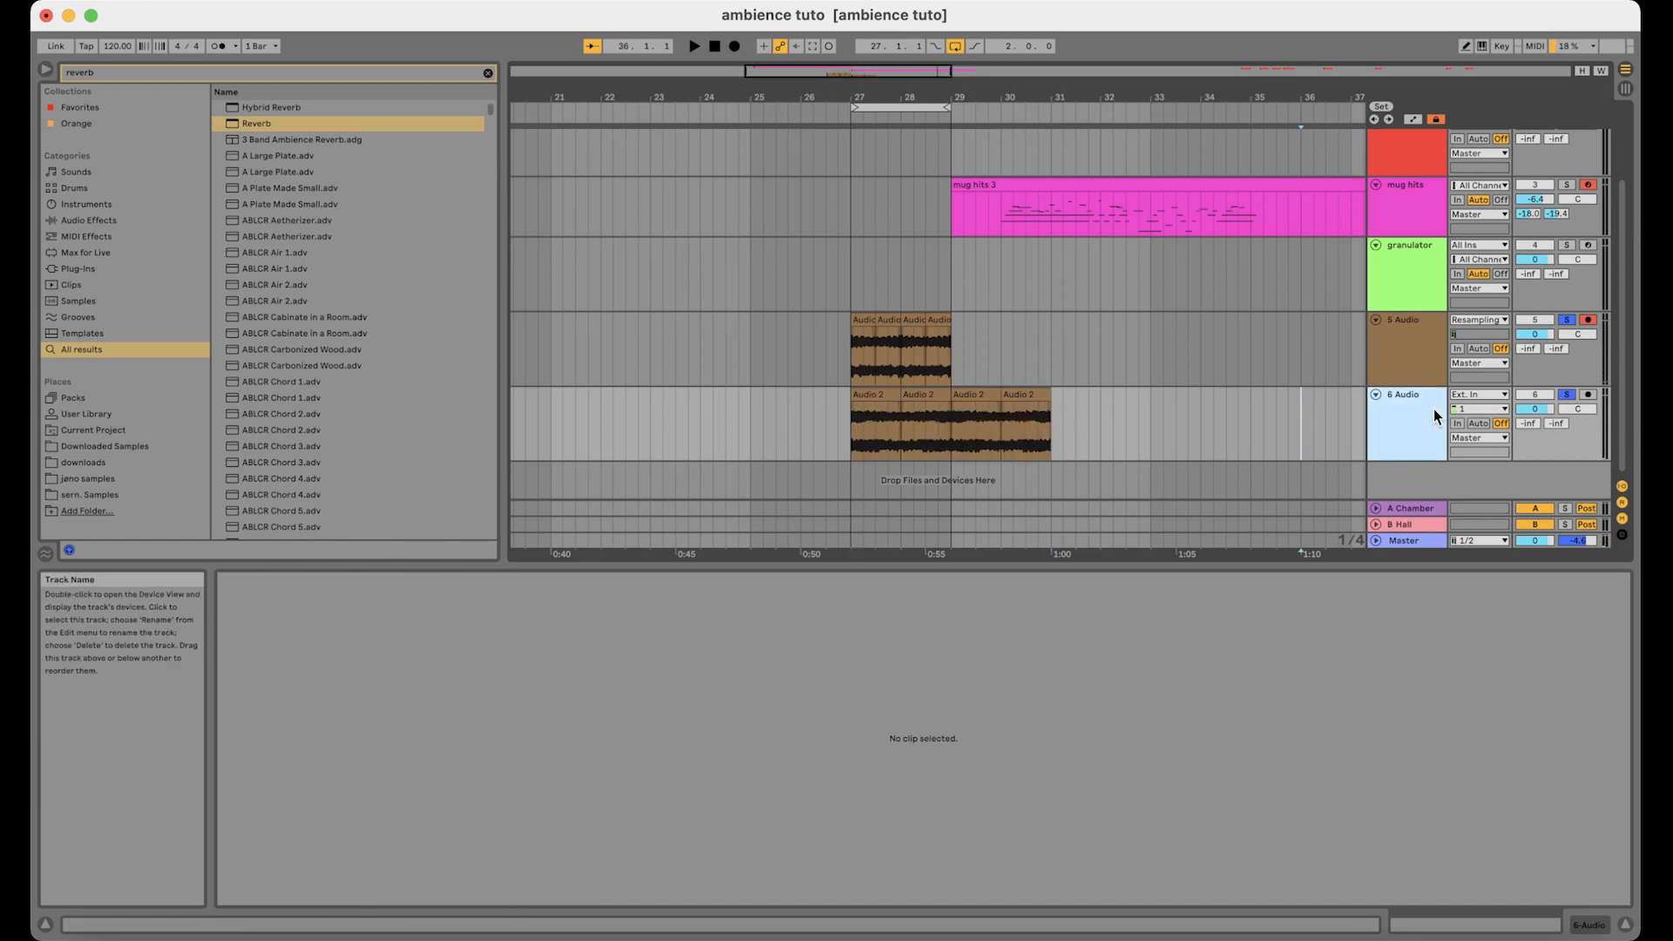
click(1398, 340)
click(1567, 319)
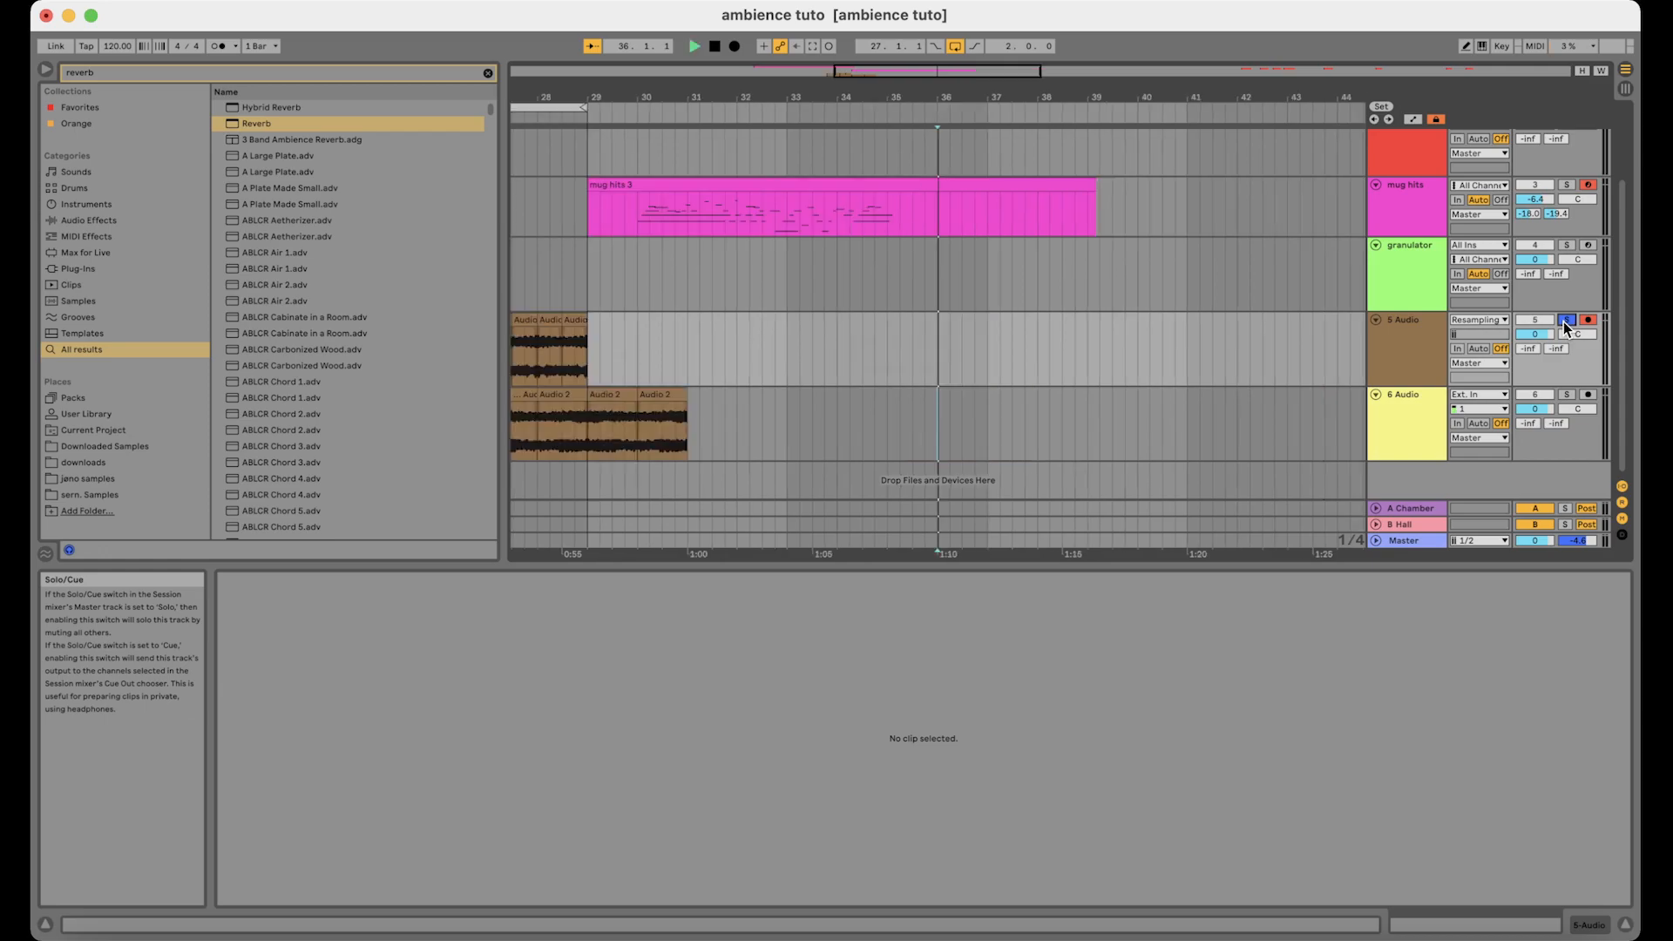
click(677, 348)
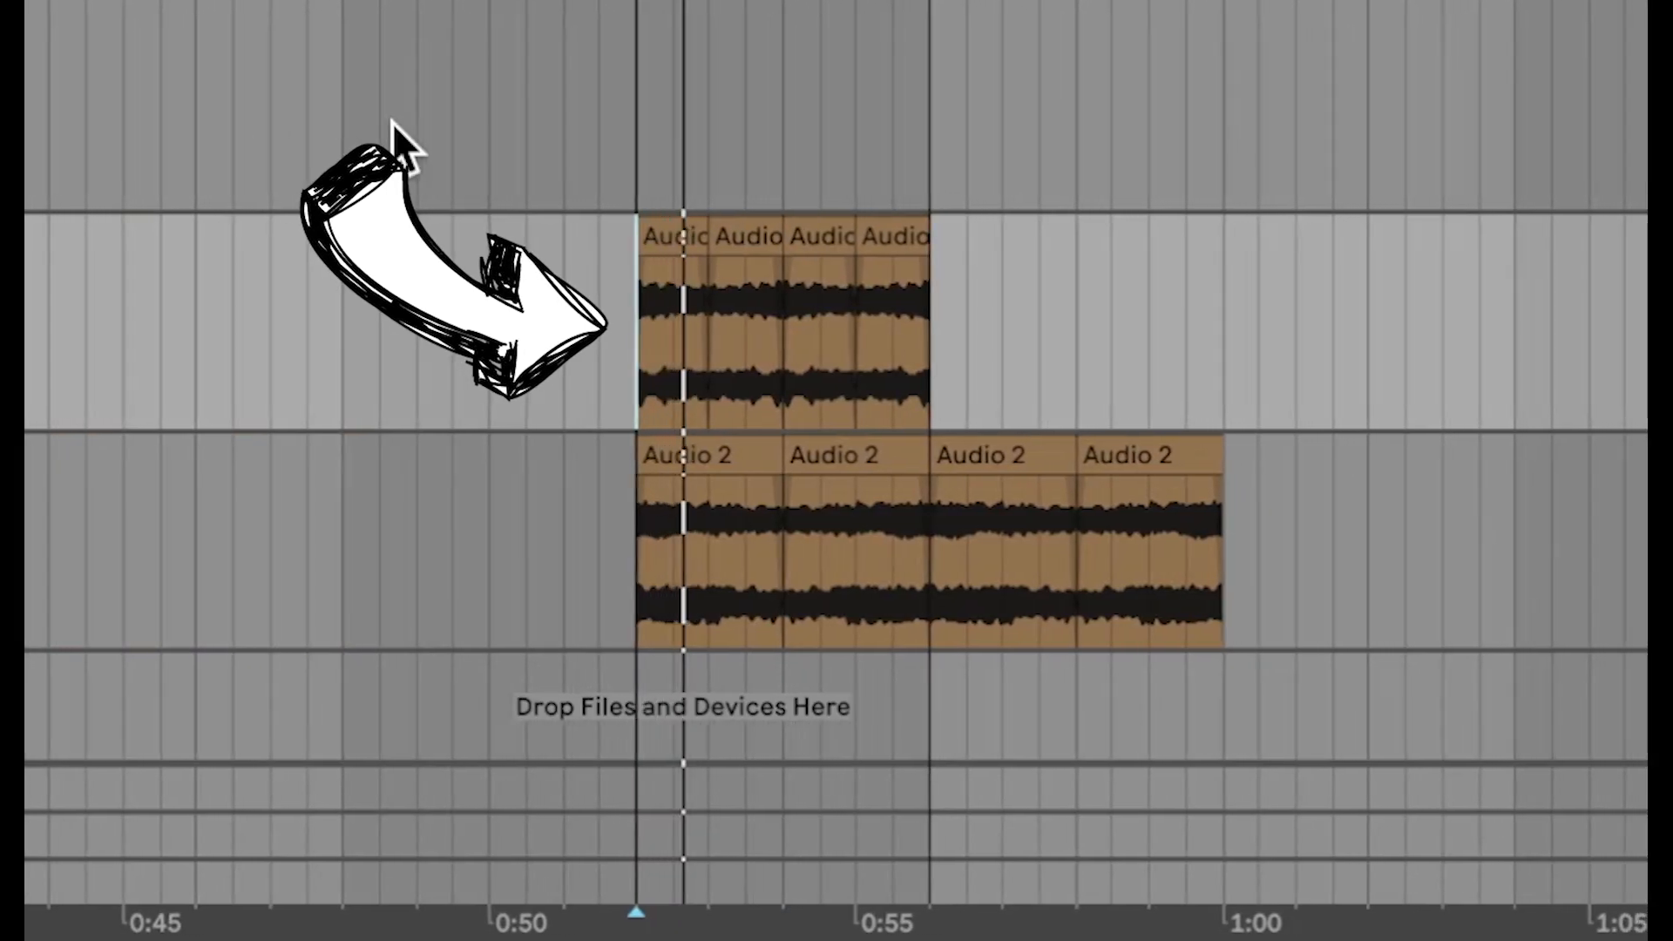
Audition the soloed 6 Audio track from bar 27 and add an EQ Eight to it
key(space)
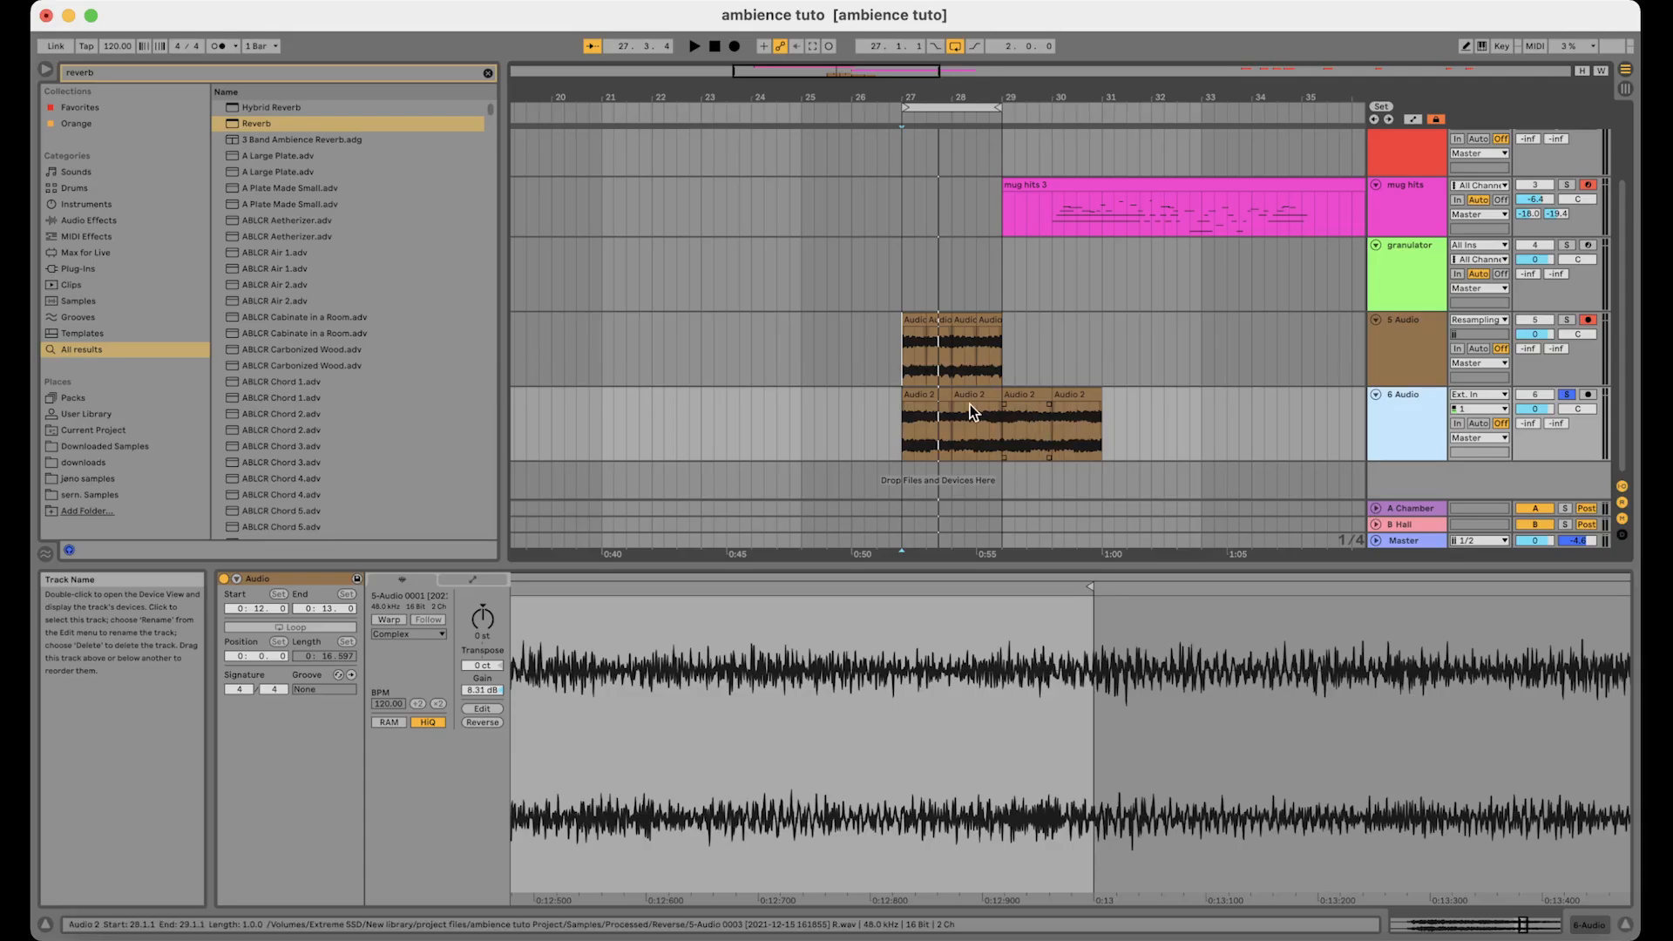
click(579, 556)
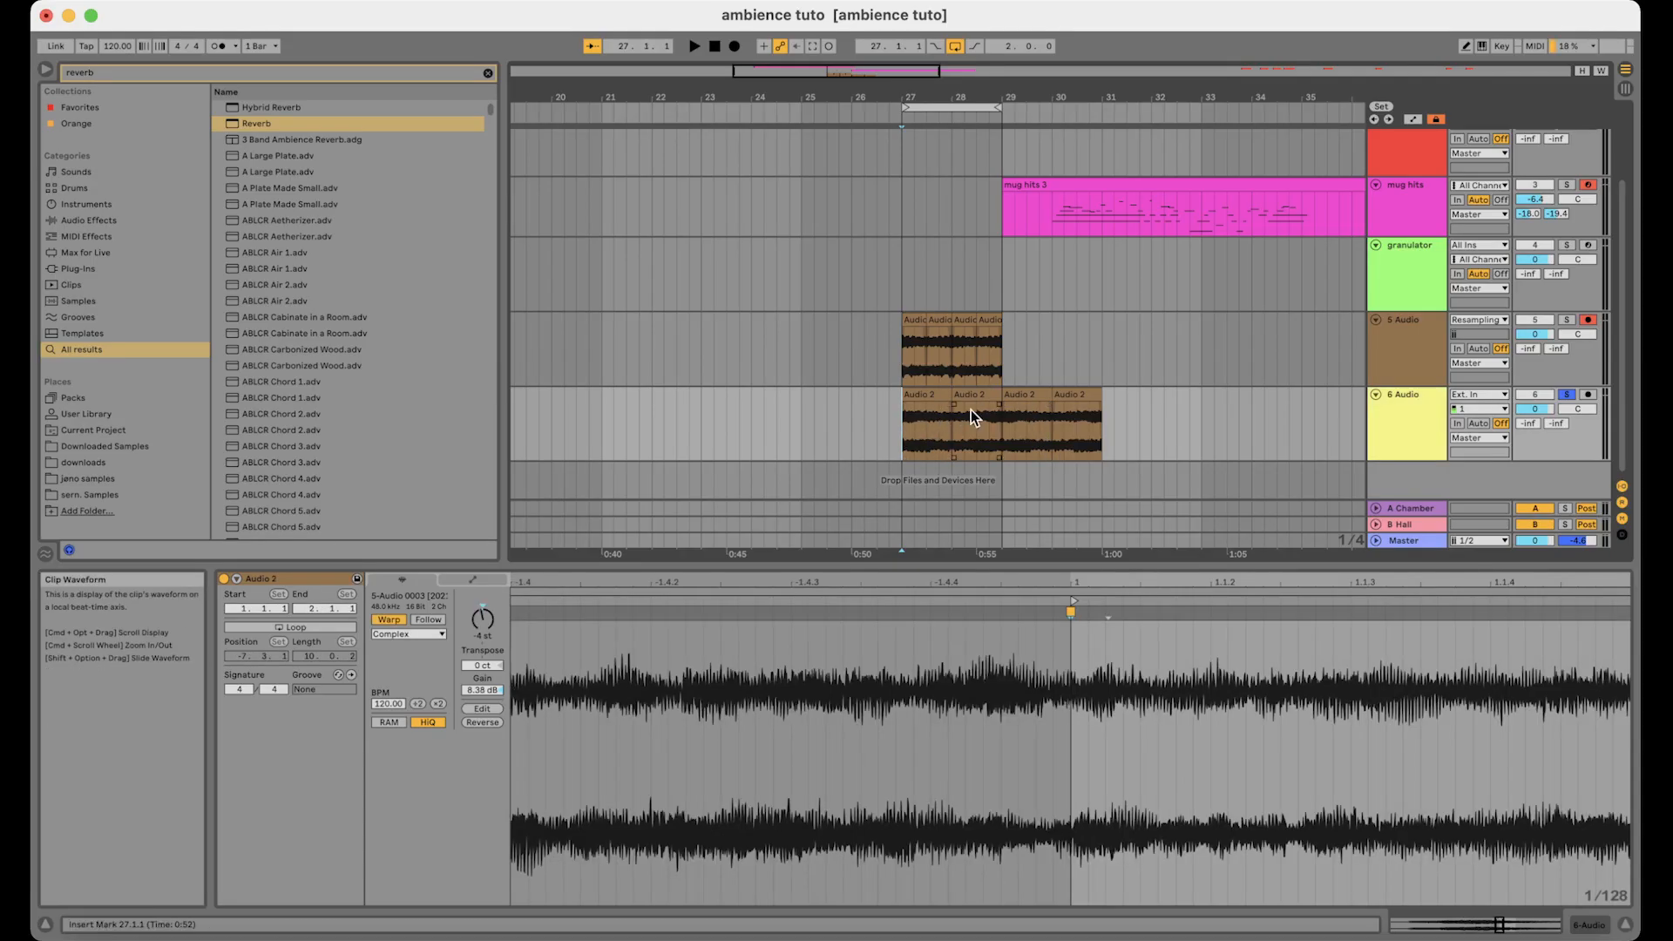
key(space)
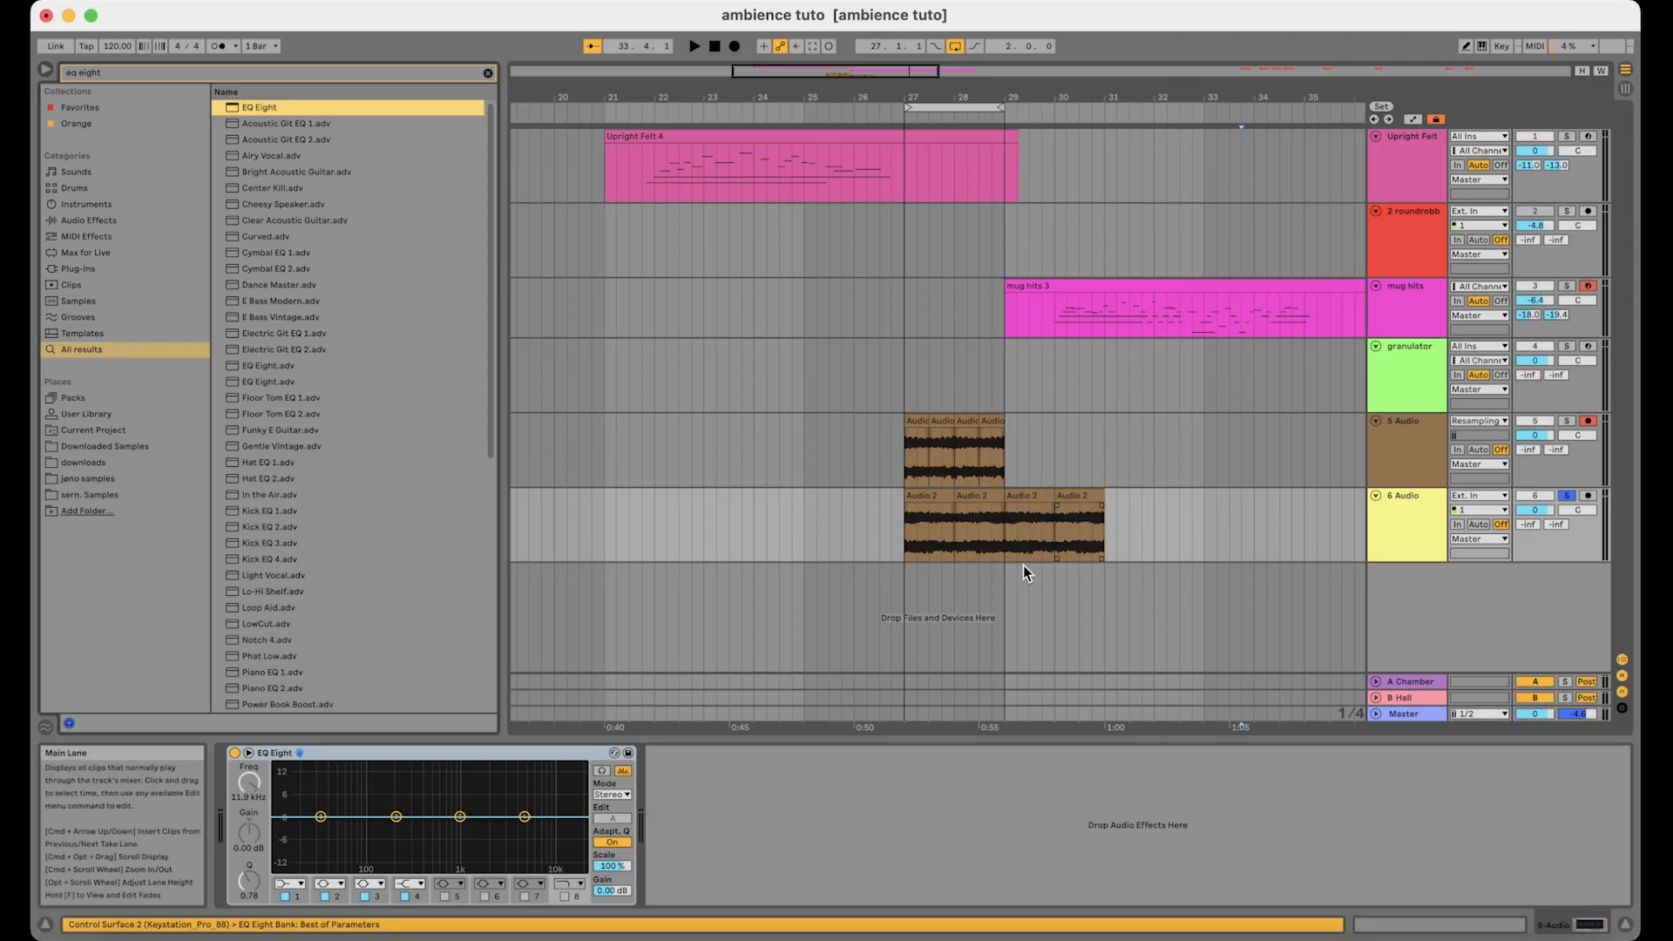
Delete the last two Audio 2 clips on 6 Audio, between bars 29 and 31
drag(1030, 505, 1103, 515)
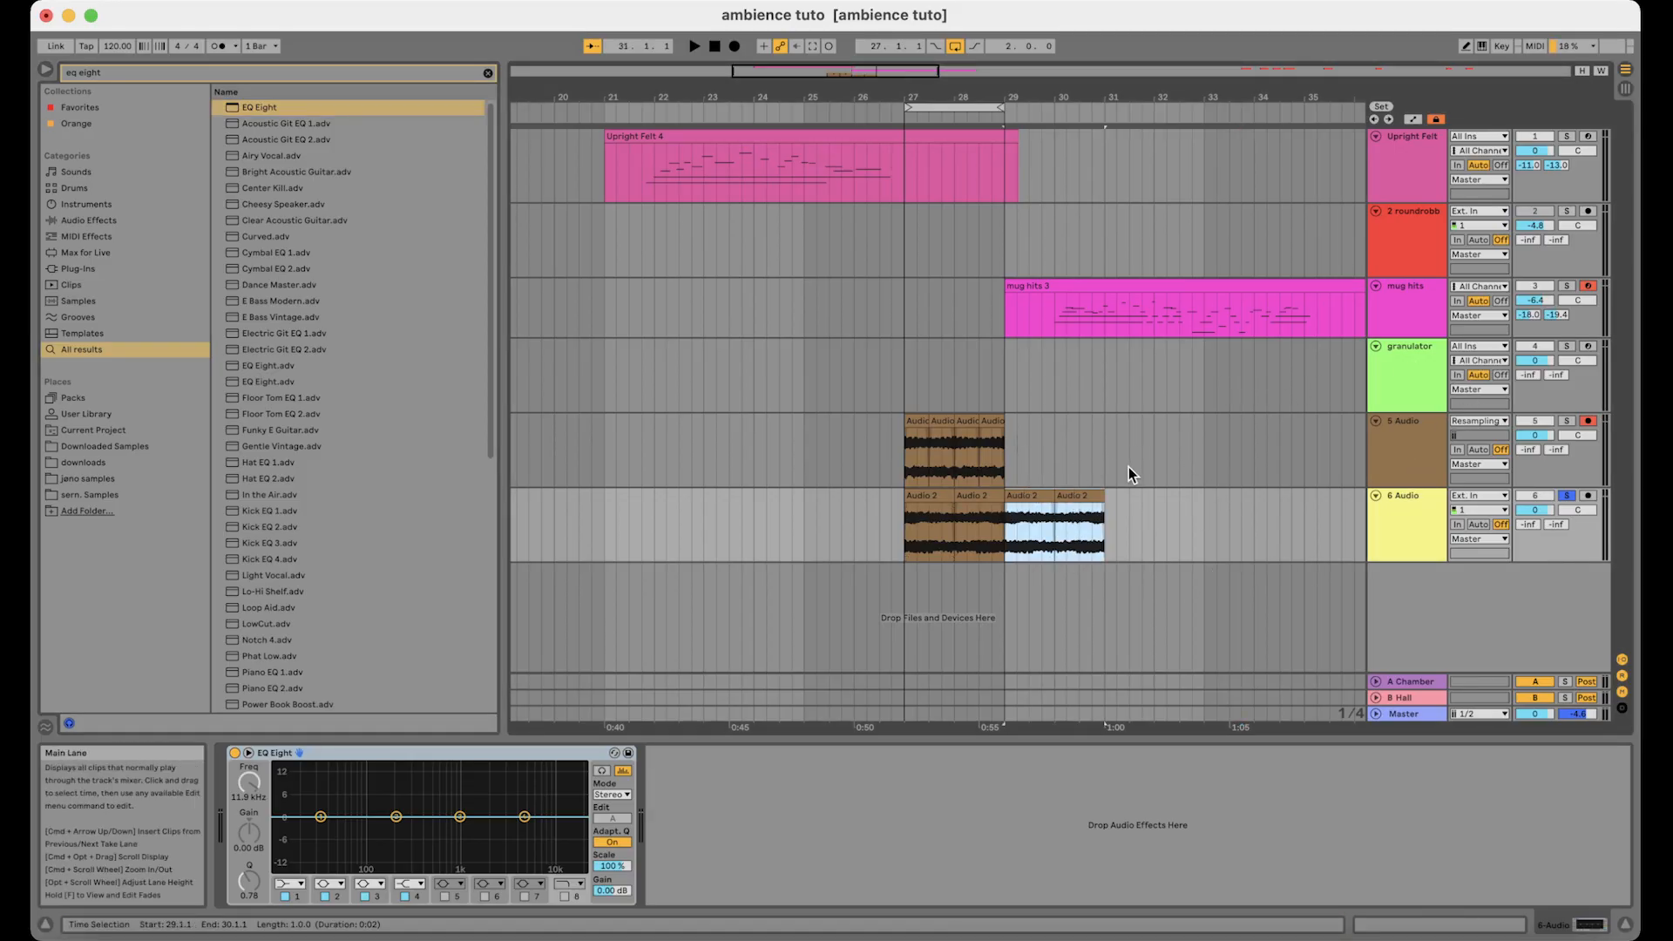
key(Delete)
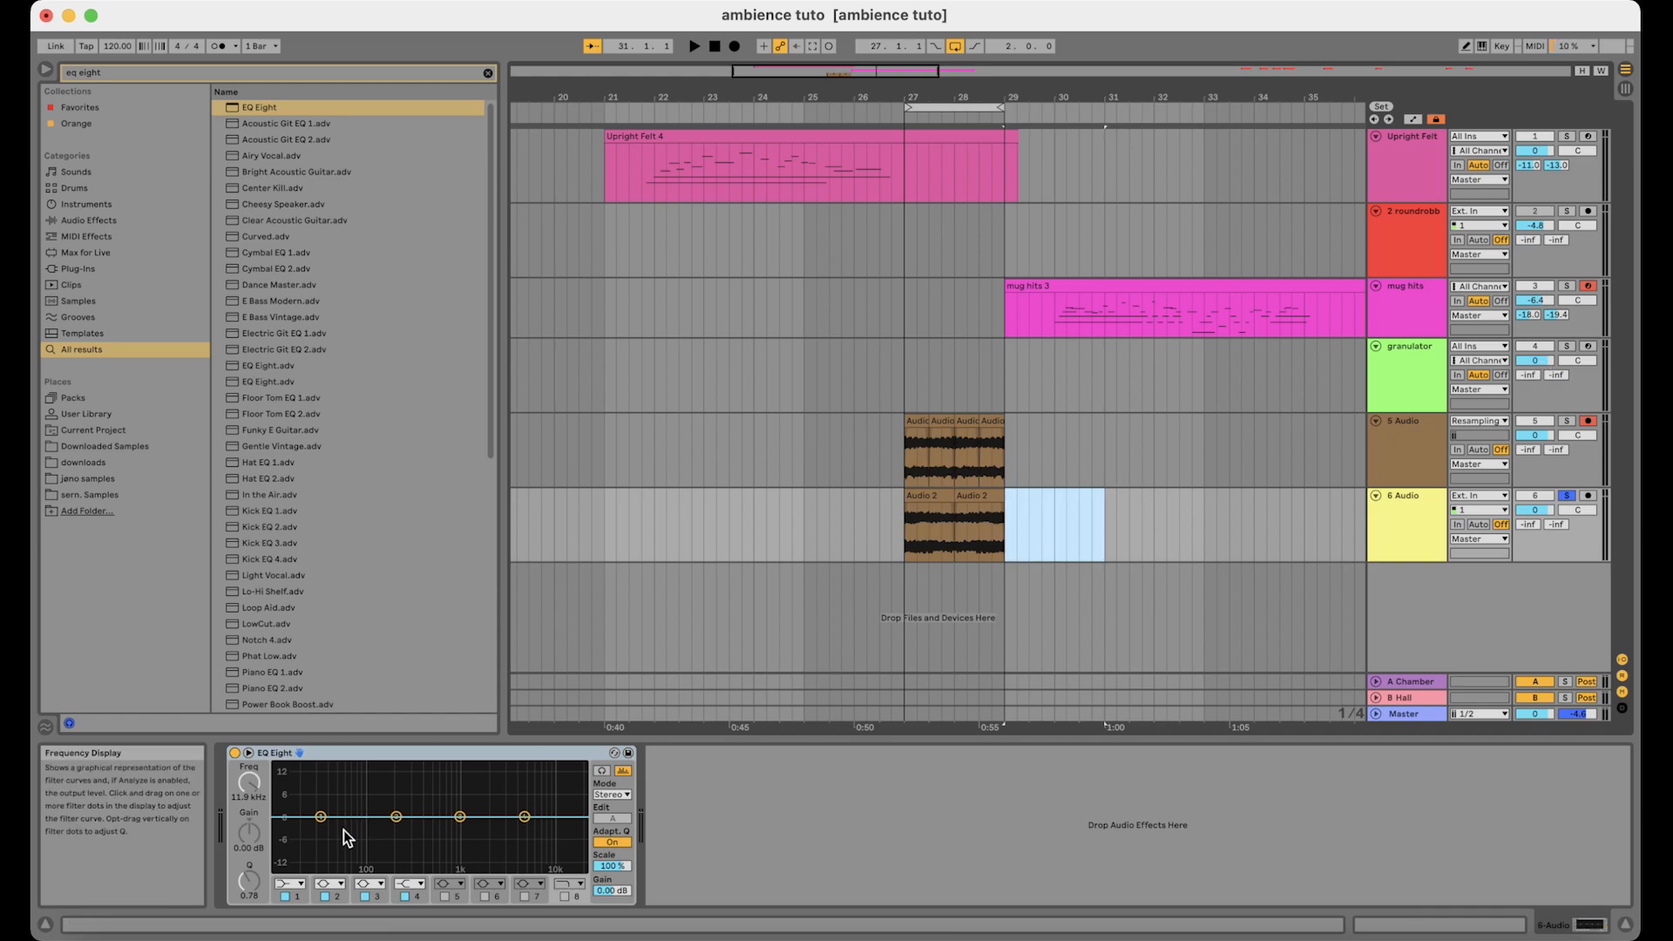
Make band 1 of 6 Audio's EQ Eight a low cut at 653 Hz with a Q of 0.72
click(292, 885)
click(373, 815)
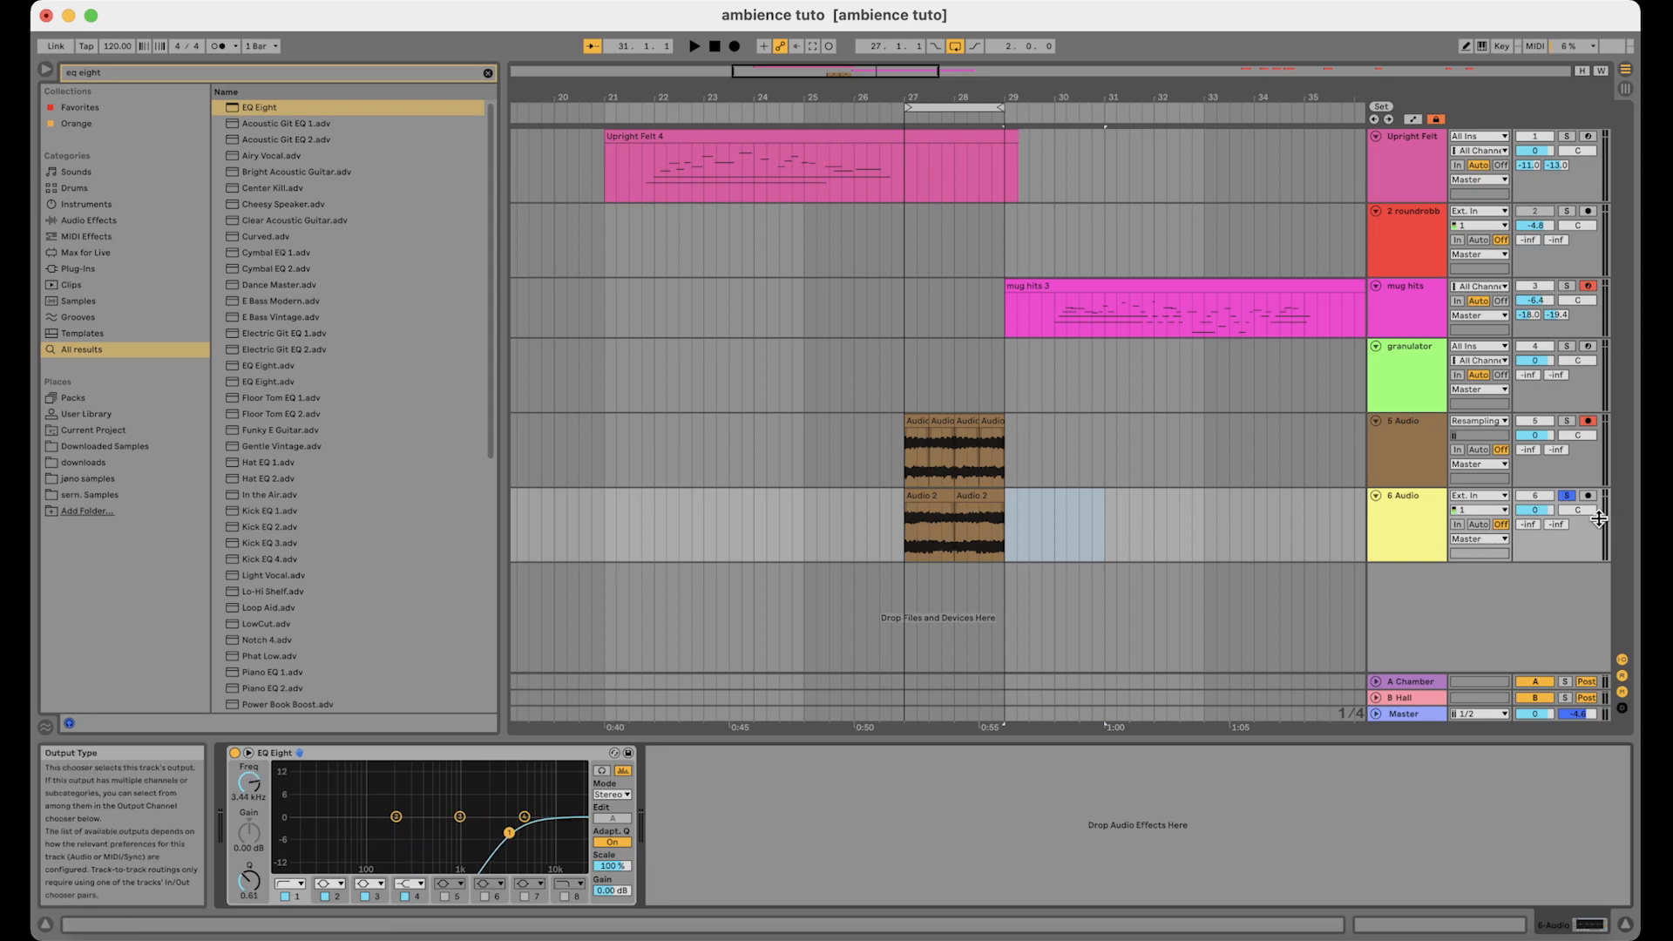
click(1420, 506)
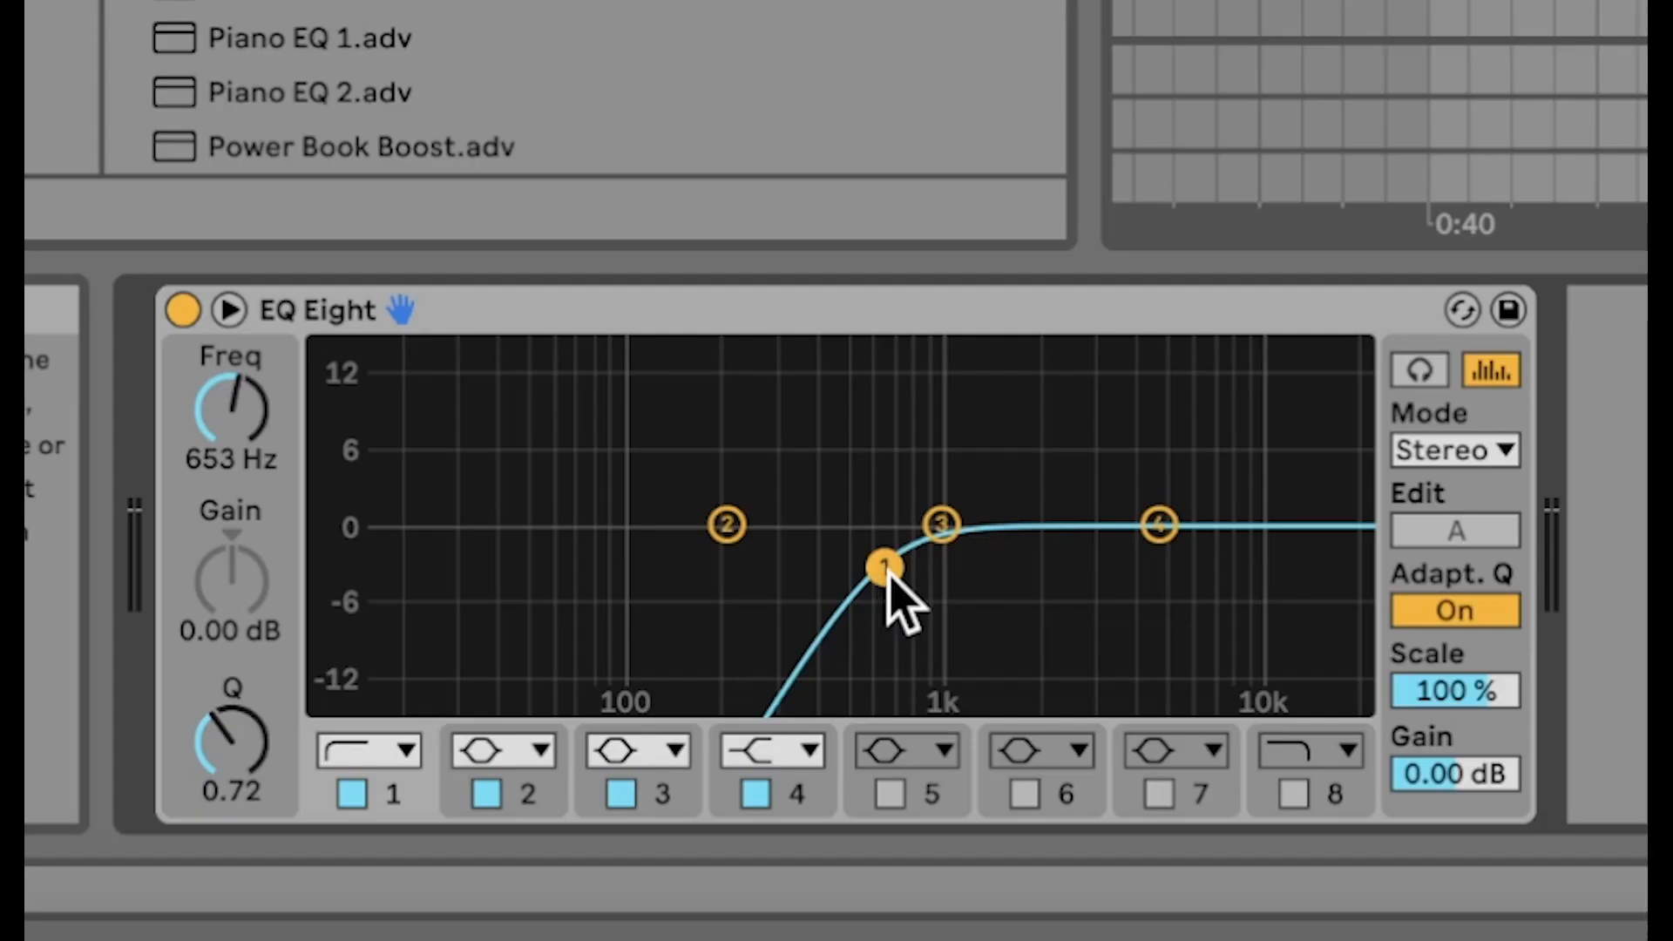
During playback, set 6 Audio's EQ band 3 to -4.09 dB at 711 Hz, dip band 2 above 1 kHz and enable band 8 as a high cut
key(space)
drag(943, 523, 893, 567)
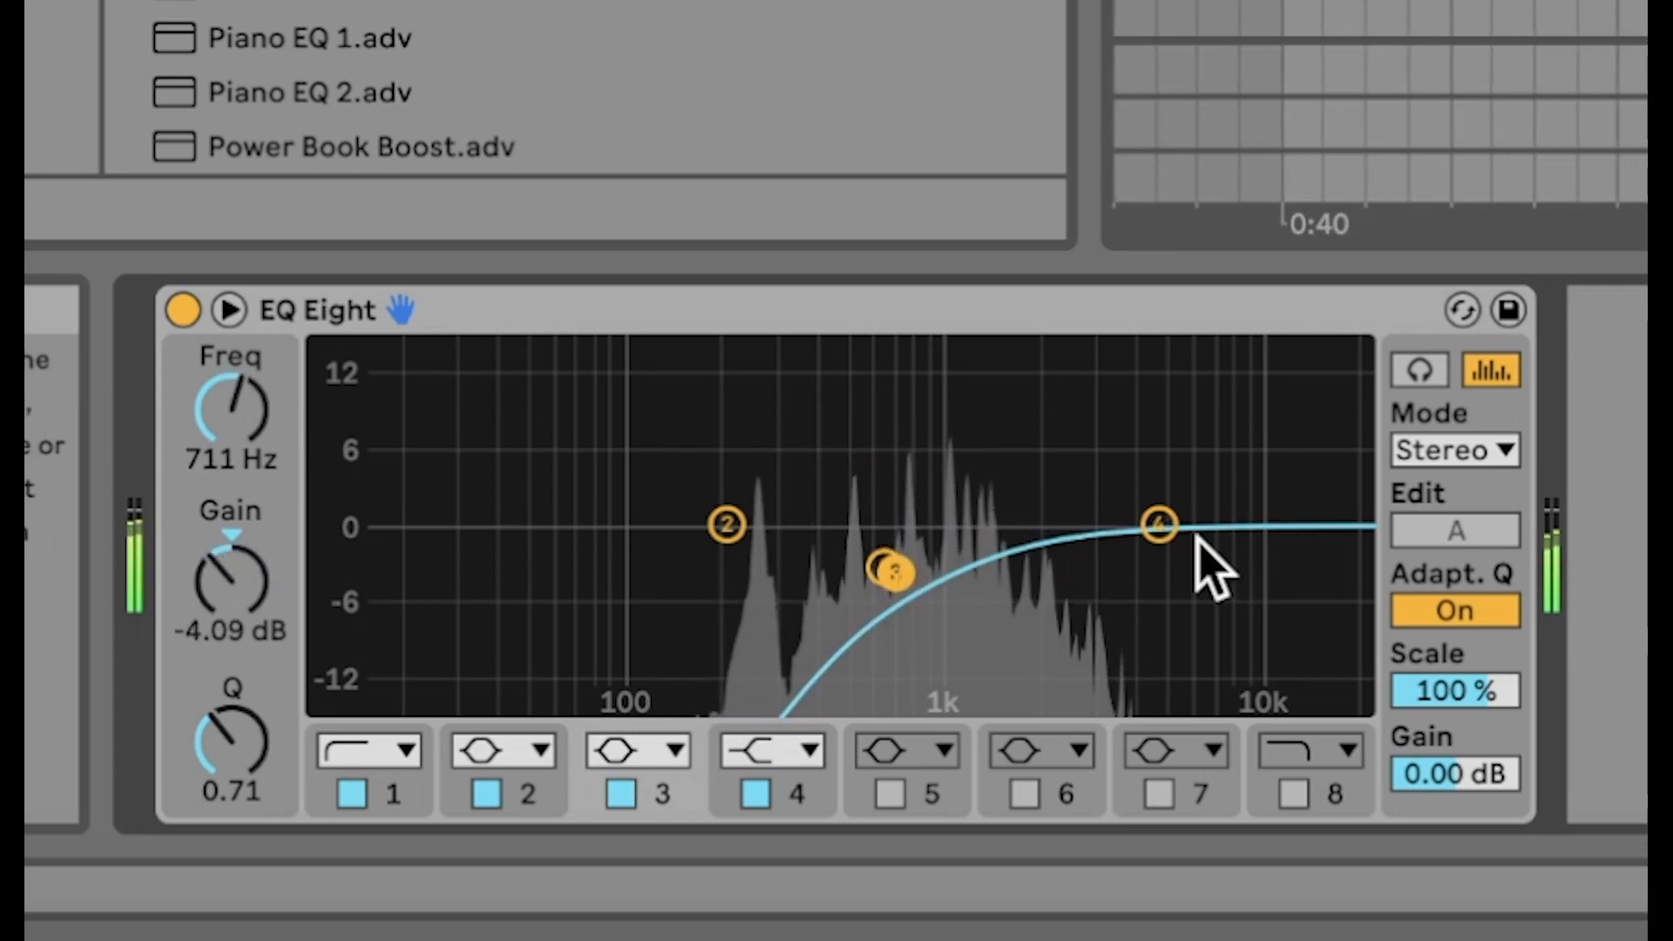
drag(726, 525, 1076, 549)
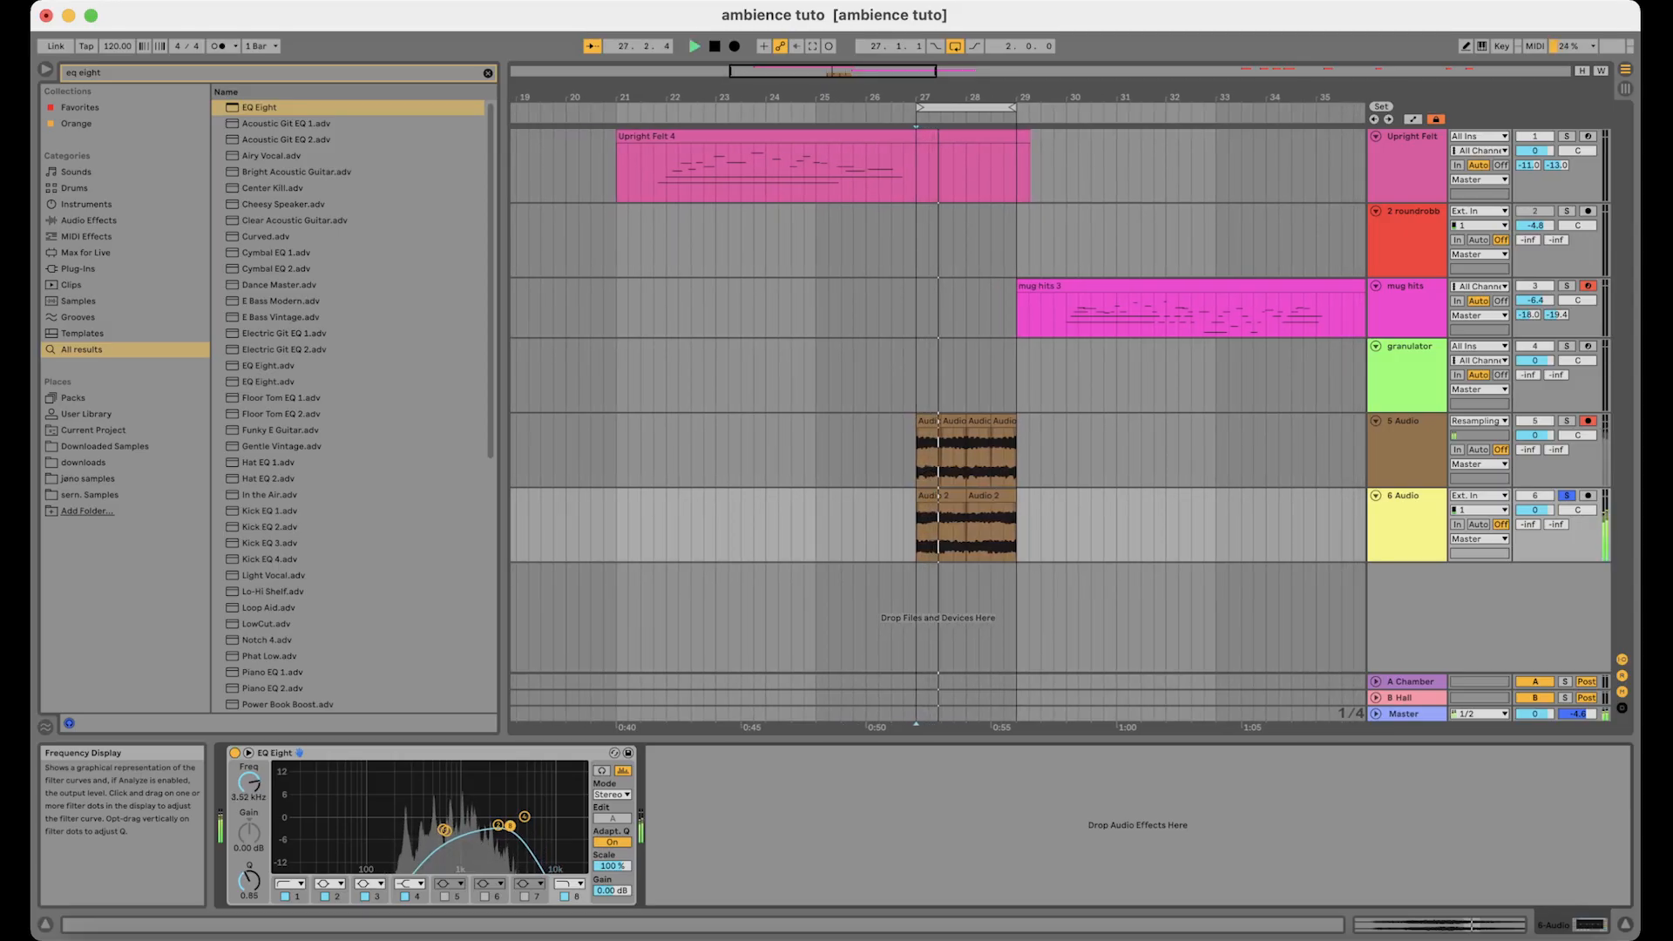
key(space)
Solo the 5 Audio track instead, search the browser for "eq eight" and add EQ Eight to that track
click(1565, 422)
click(1424, 453)
key(super+f)
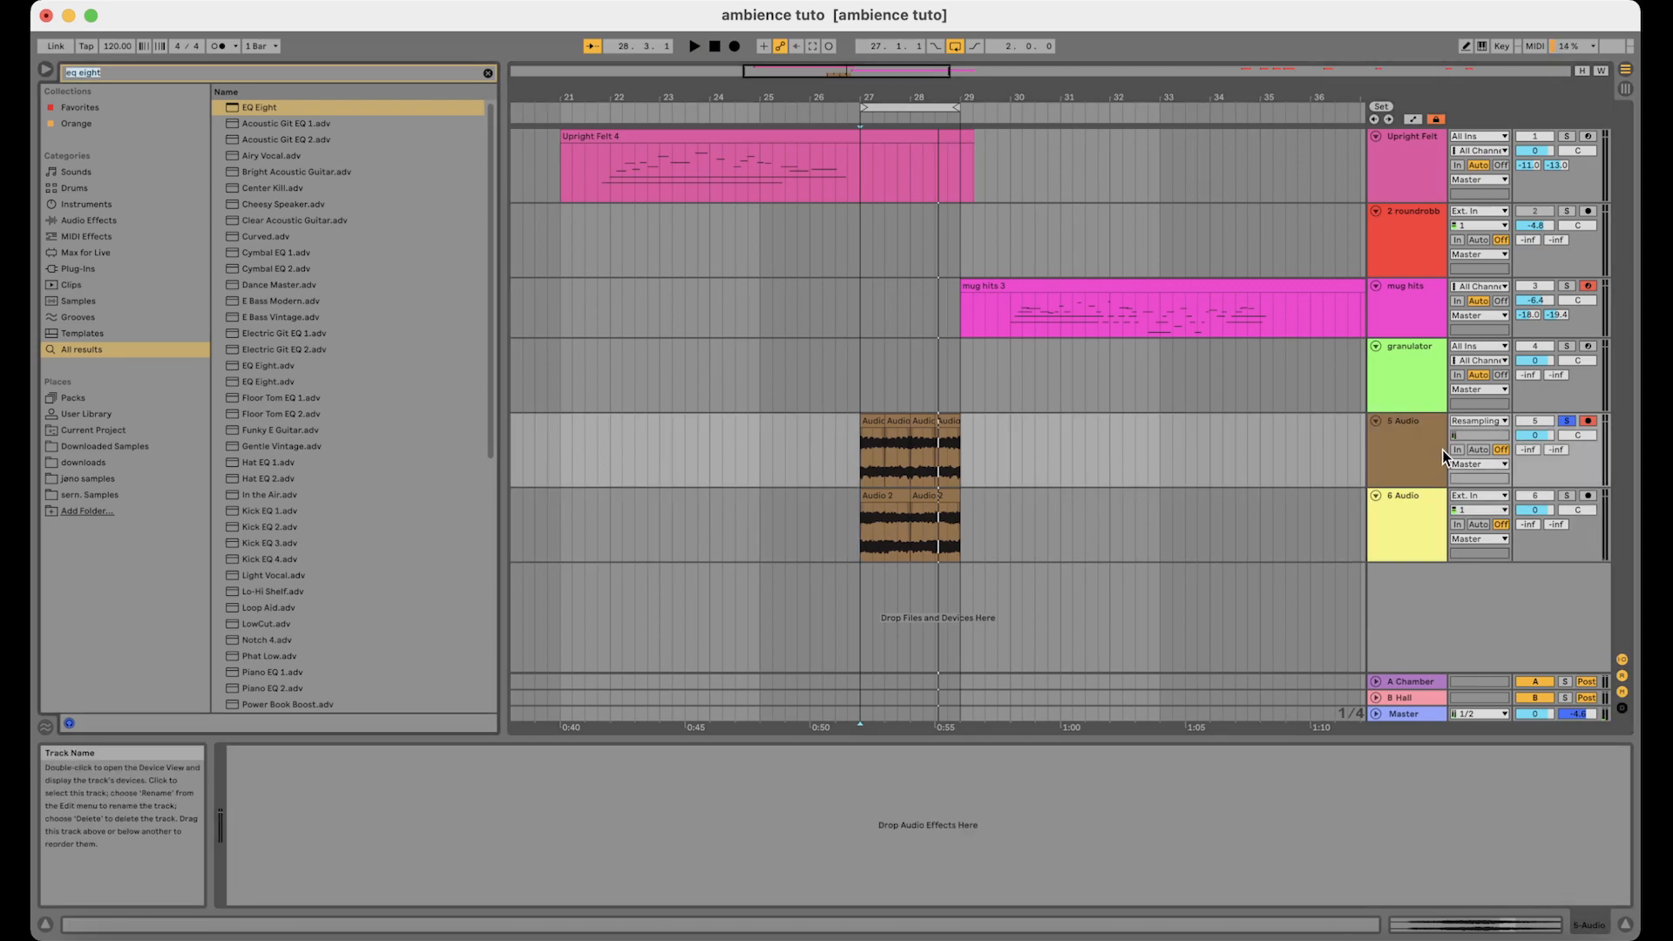
text(eq eigh)
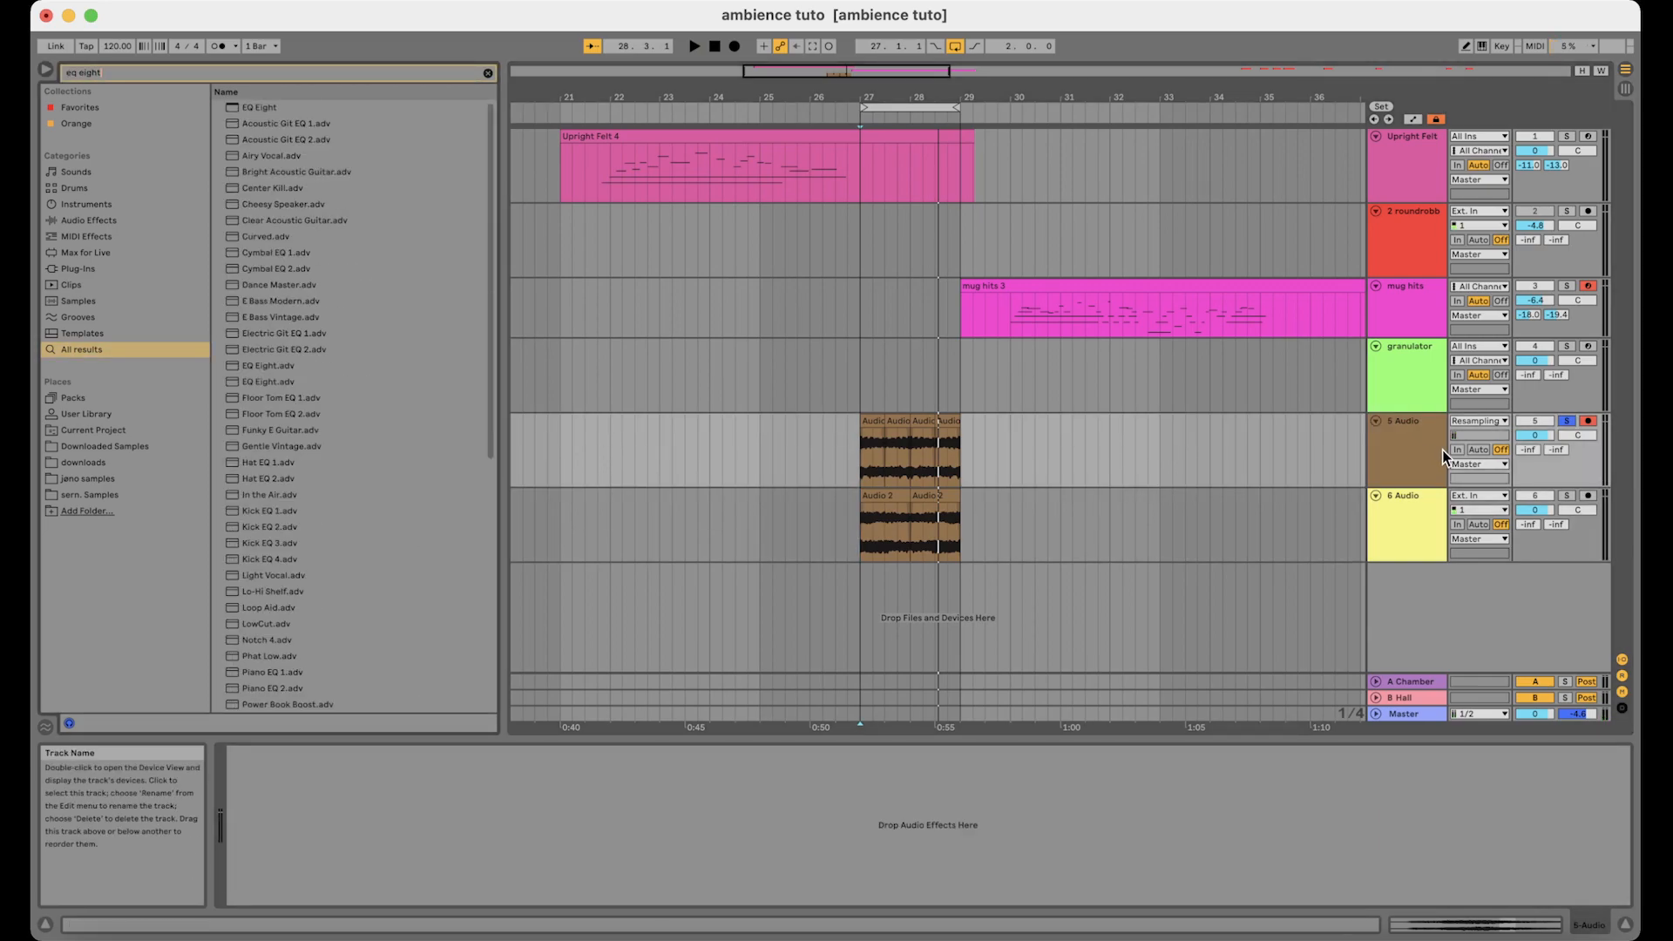
double_click(262, 106)
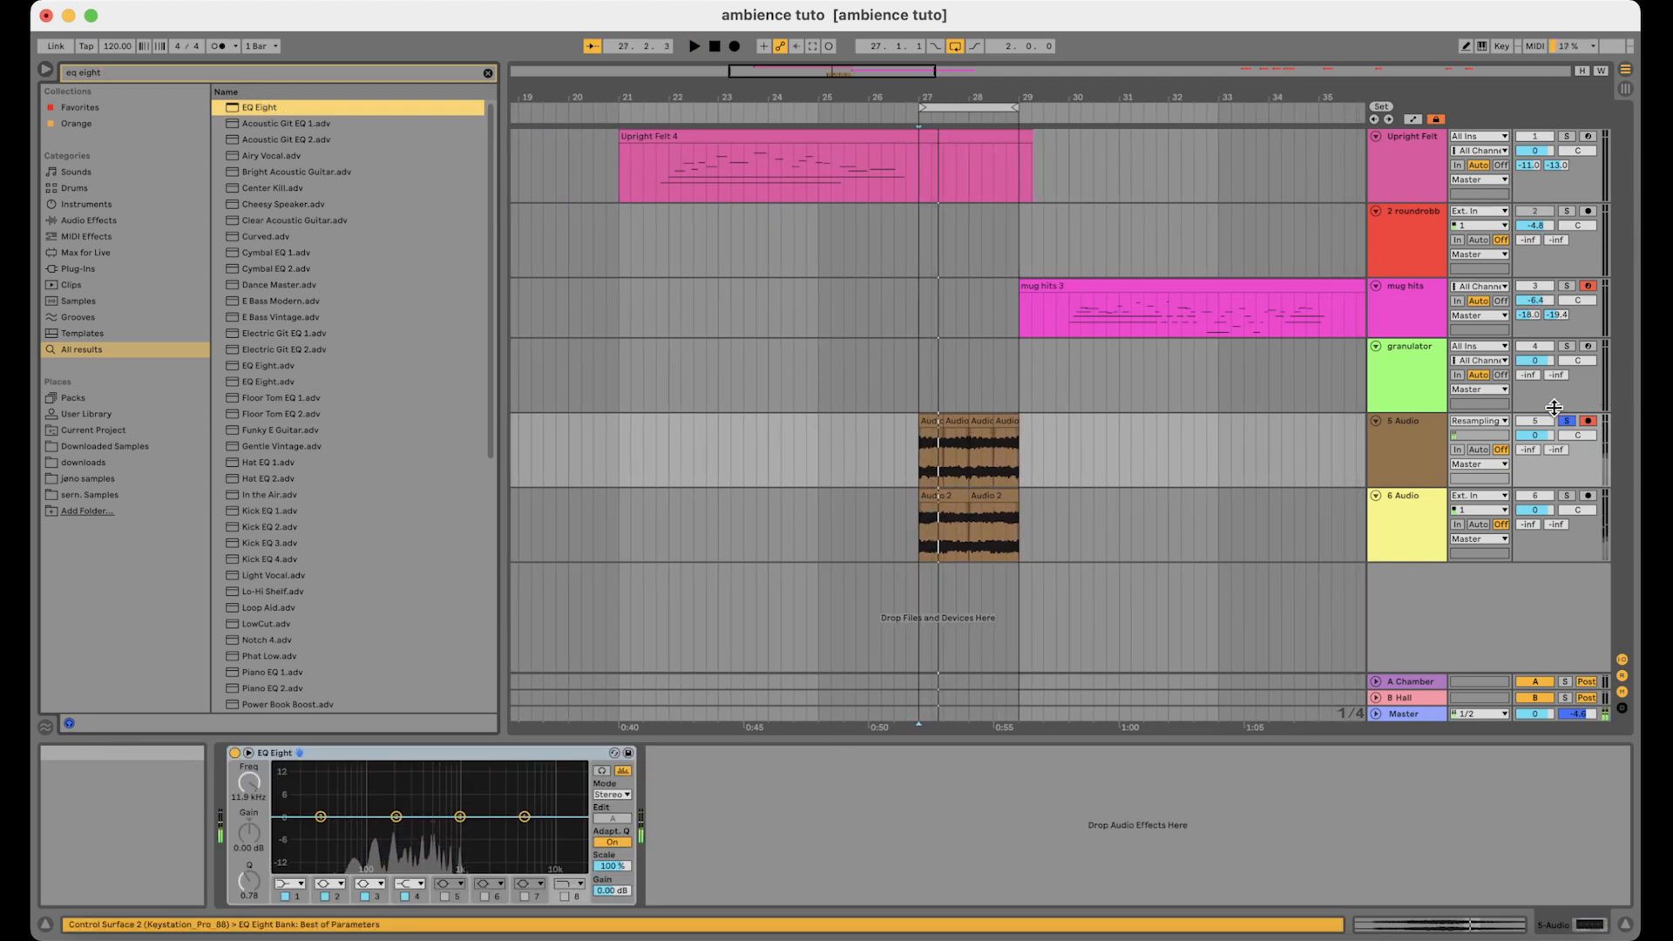
Give 5 Audio's EQ Eight a band 1 low cut just below 200 Hz and dip band 2 to -2.85 dB at 359 Hz
click(565, 897)
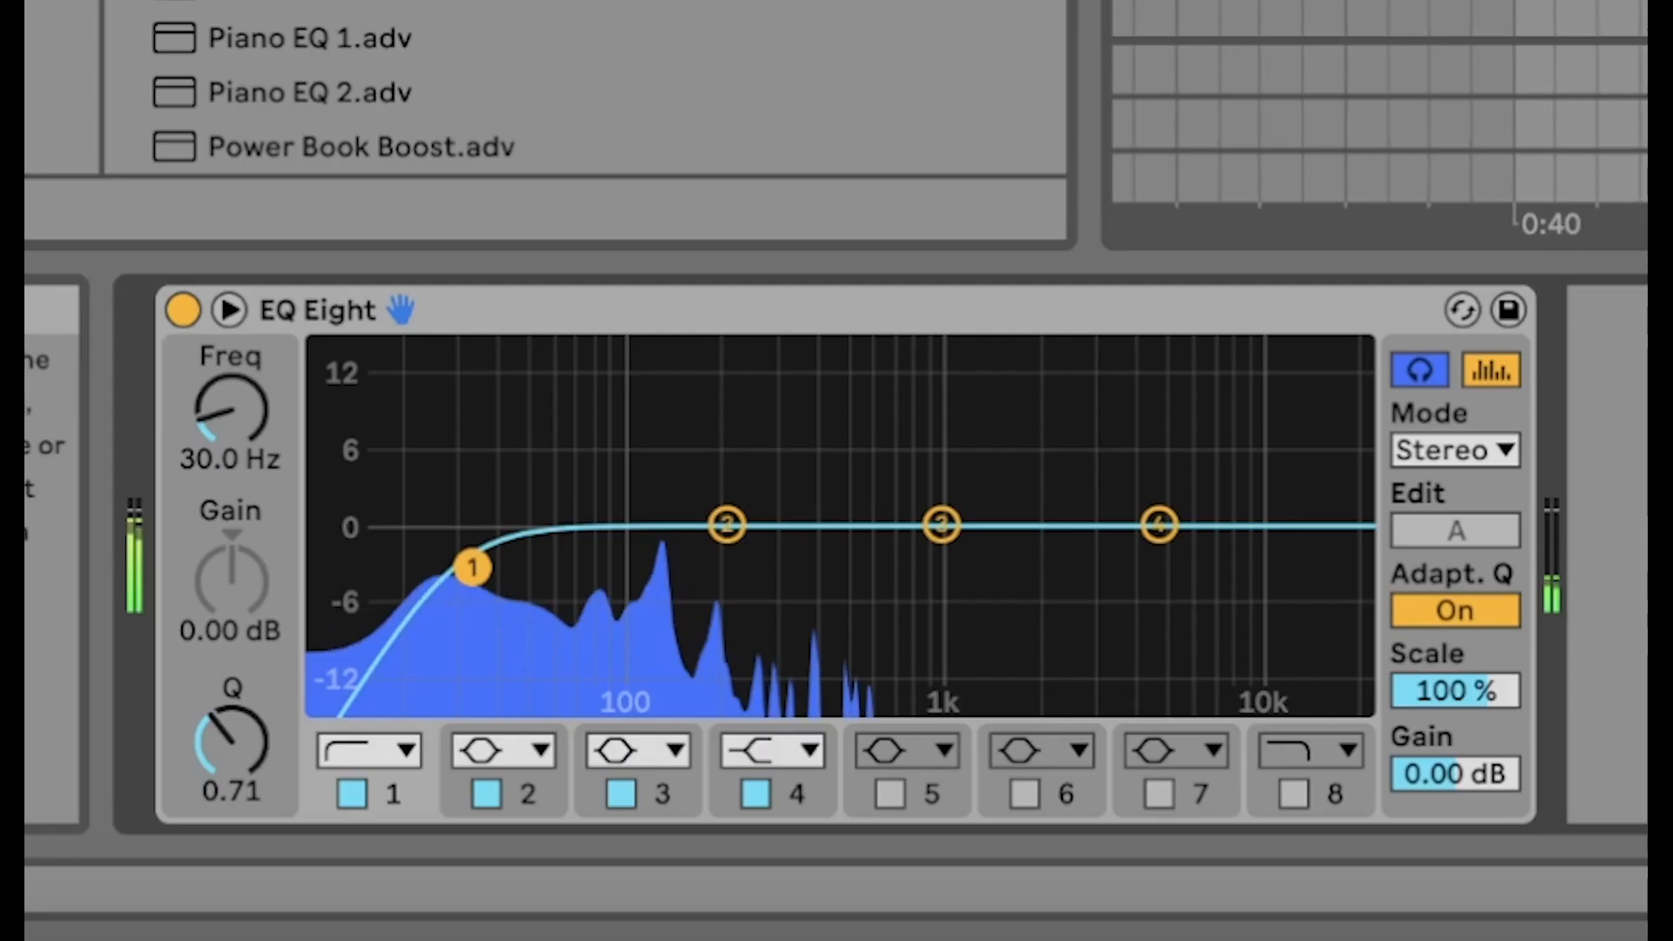
drag(320, 829, 354, 829)
drag(586, 565, 566, 553)
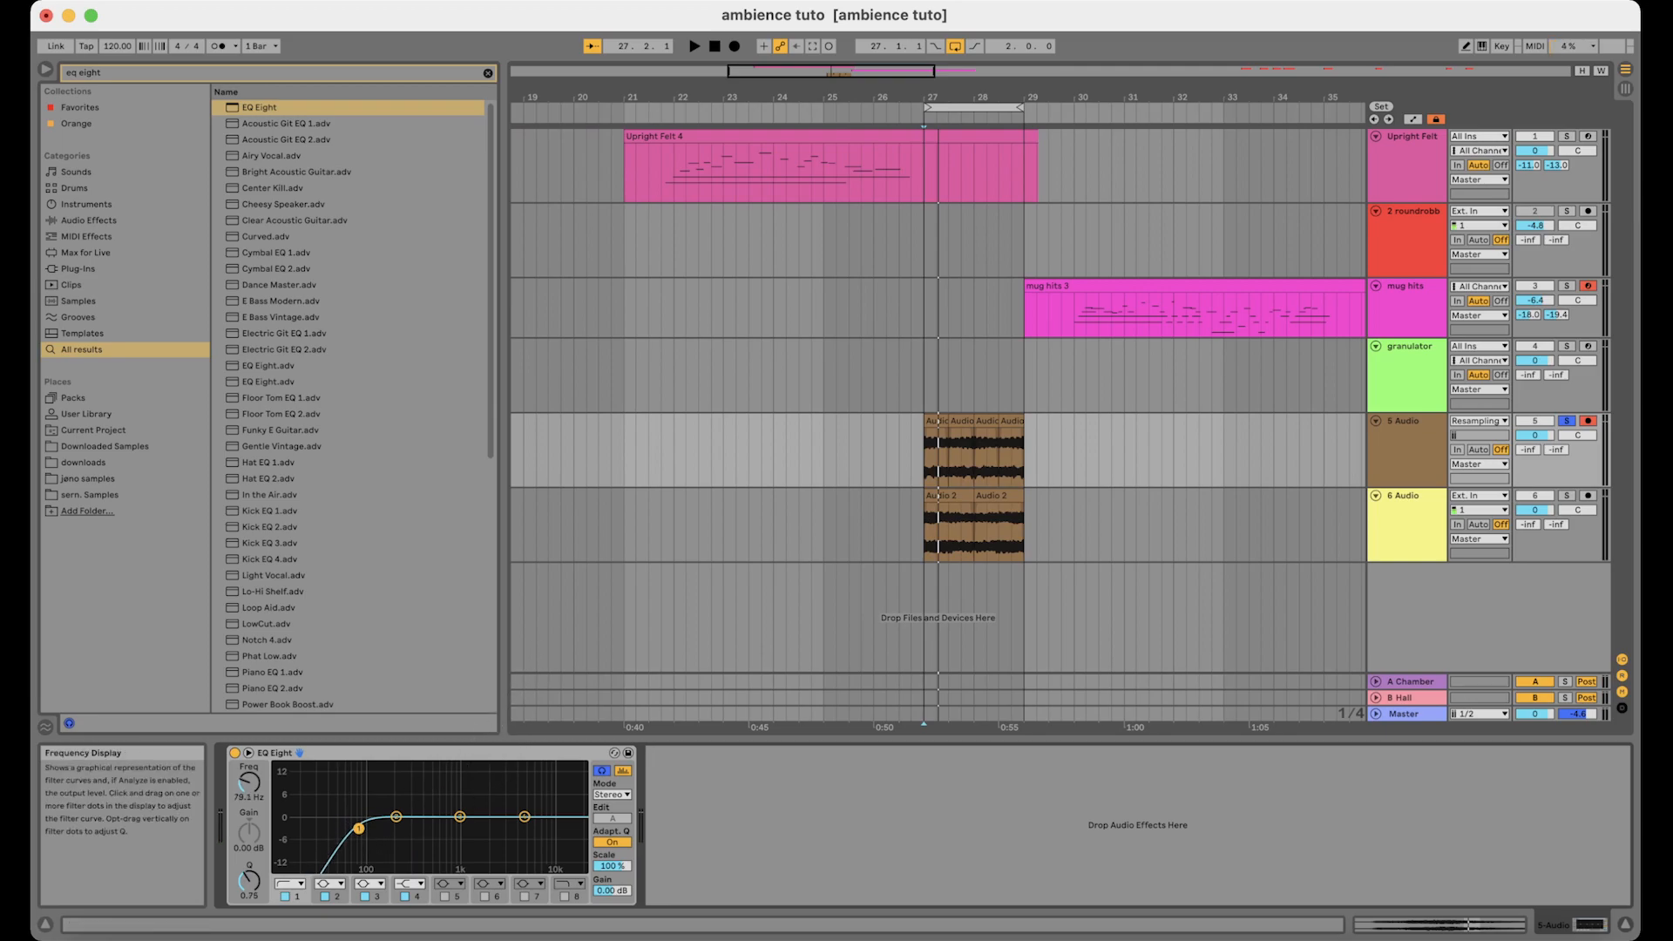
drag(379, 828, 388, 829)
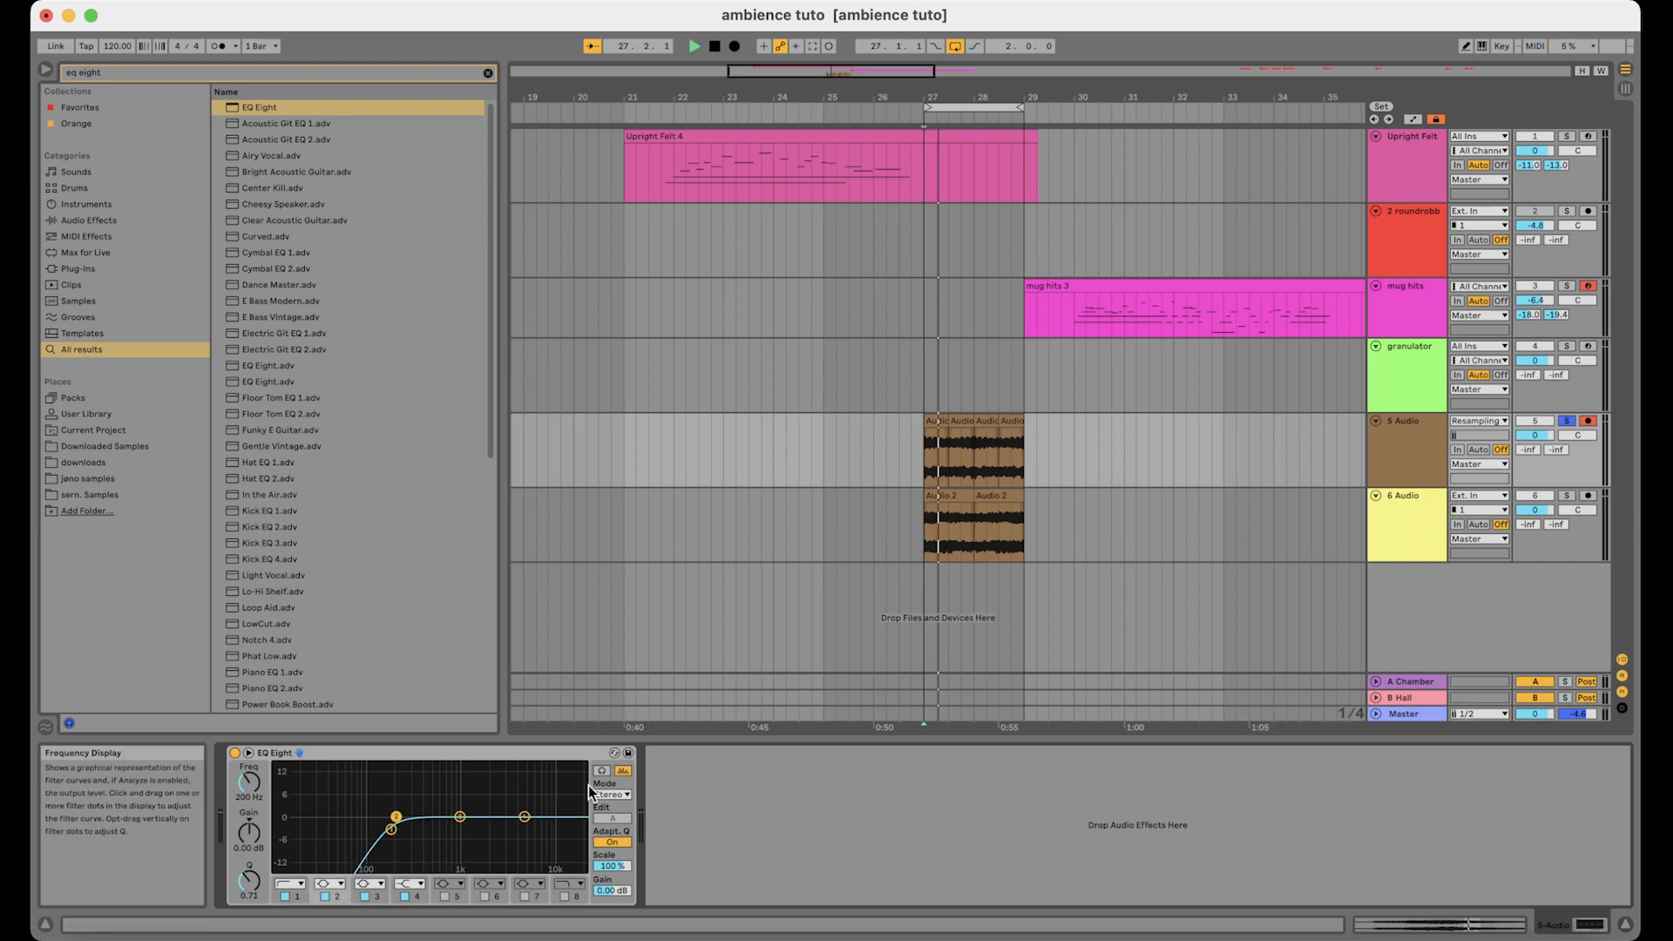
key(space)
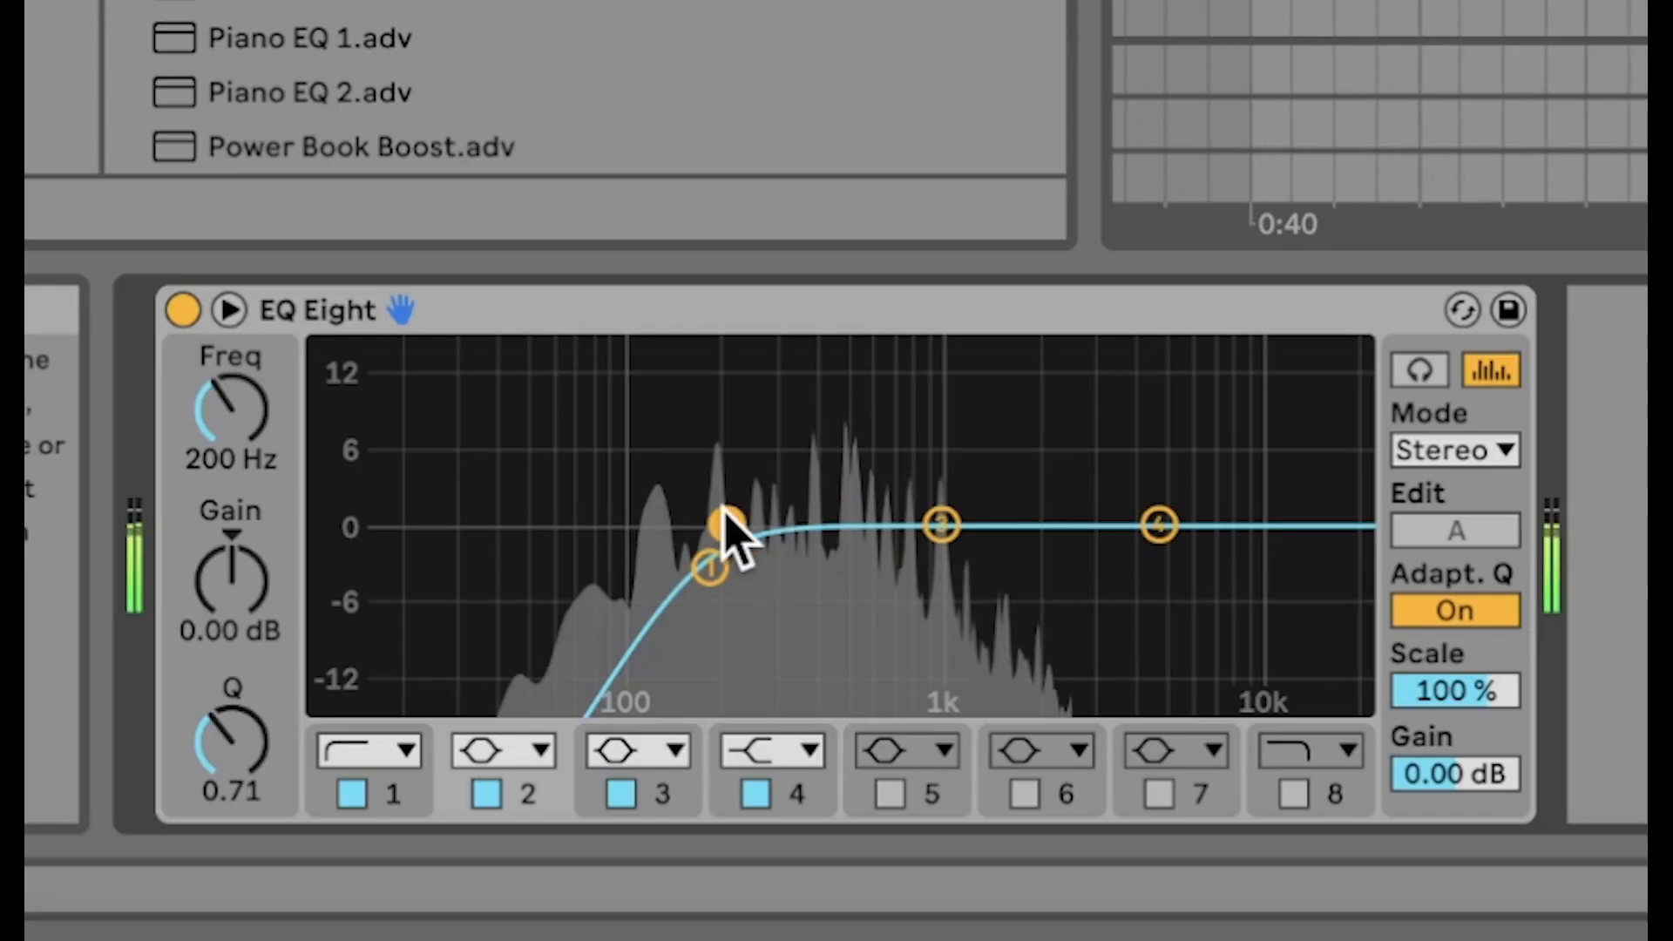
drag(725, 523, 803, 557)
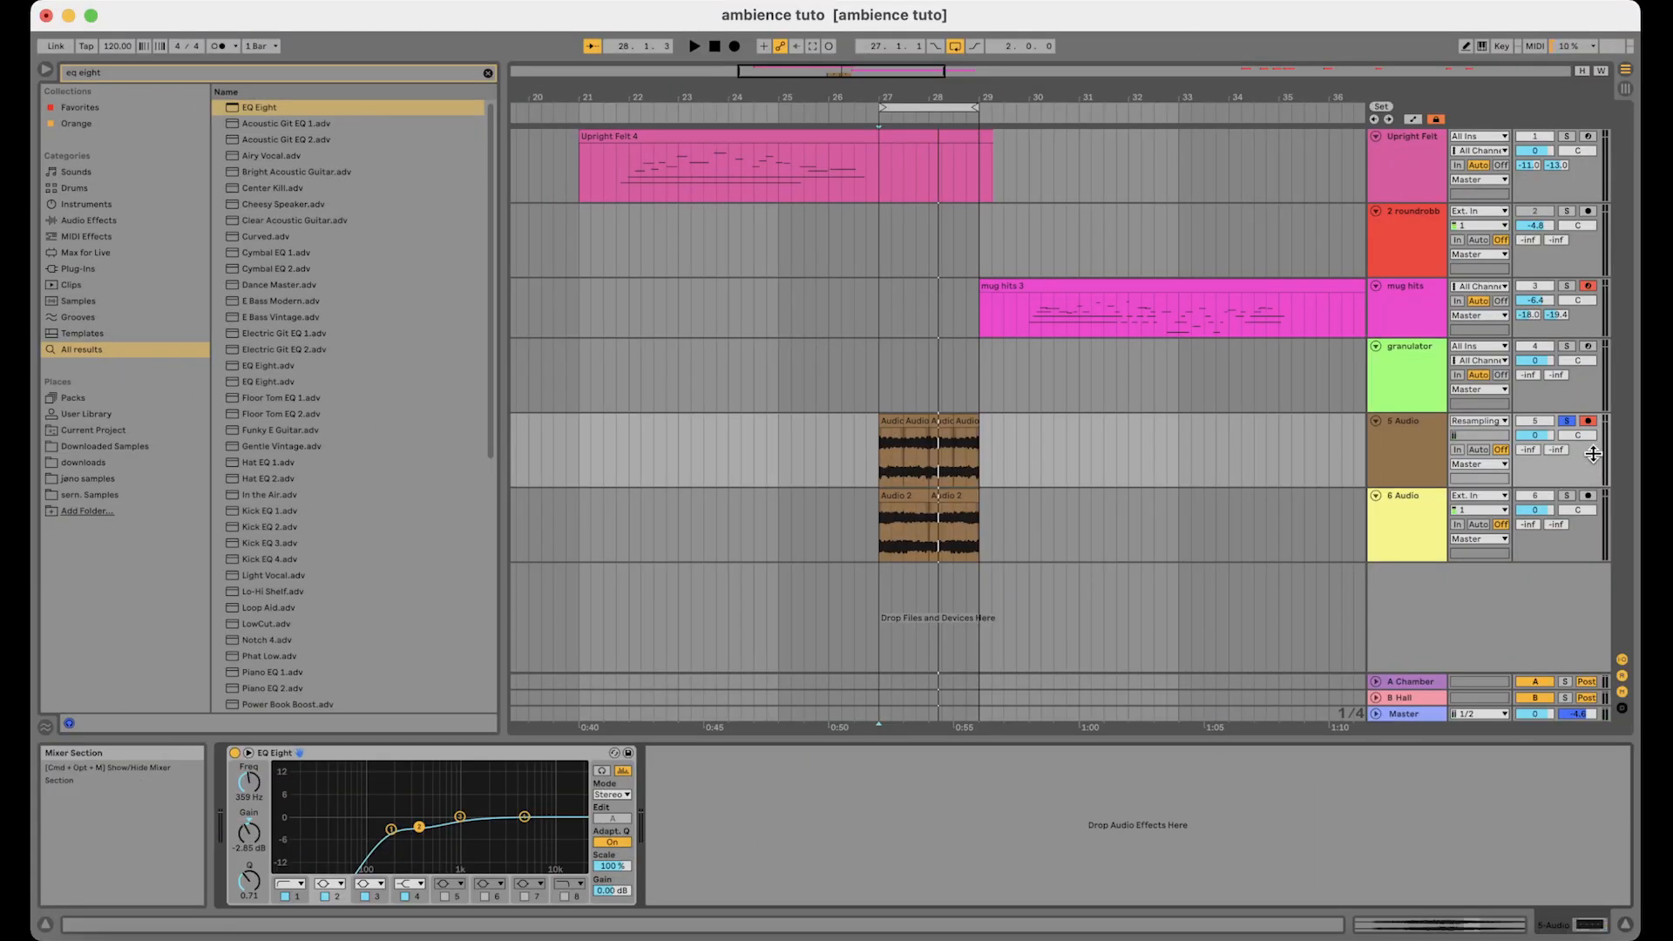
Play the 5 Audio and 6 Audio tracks soloed together and set 6 Audio's volume to -2.8 dB
key(space)
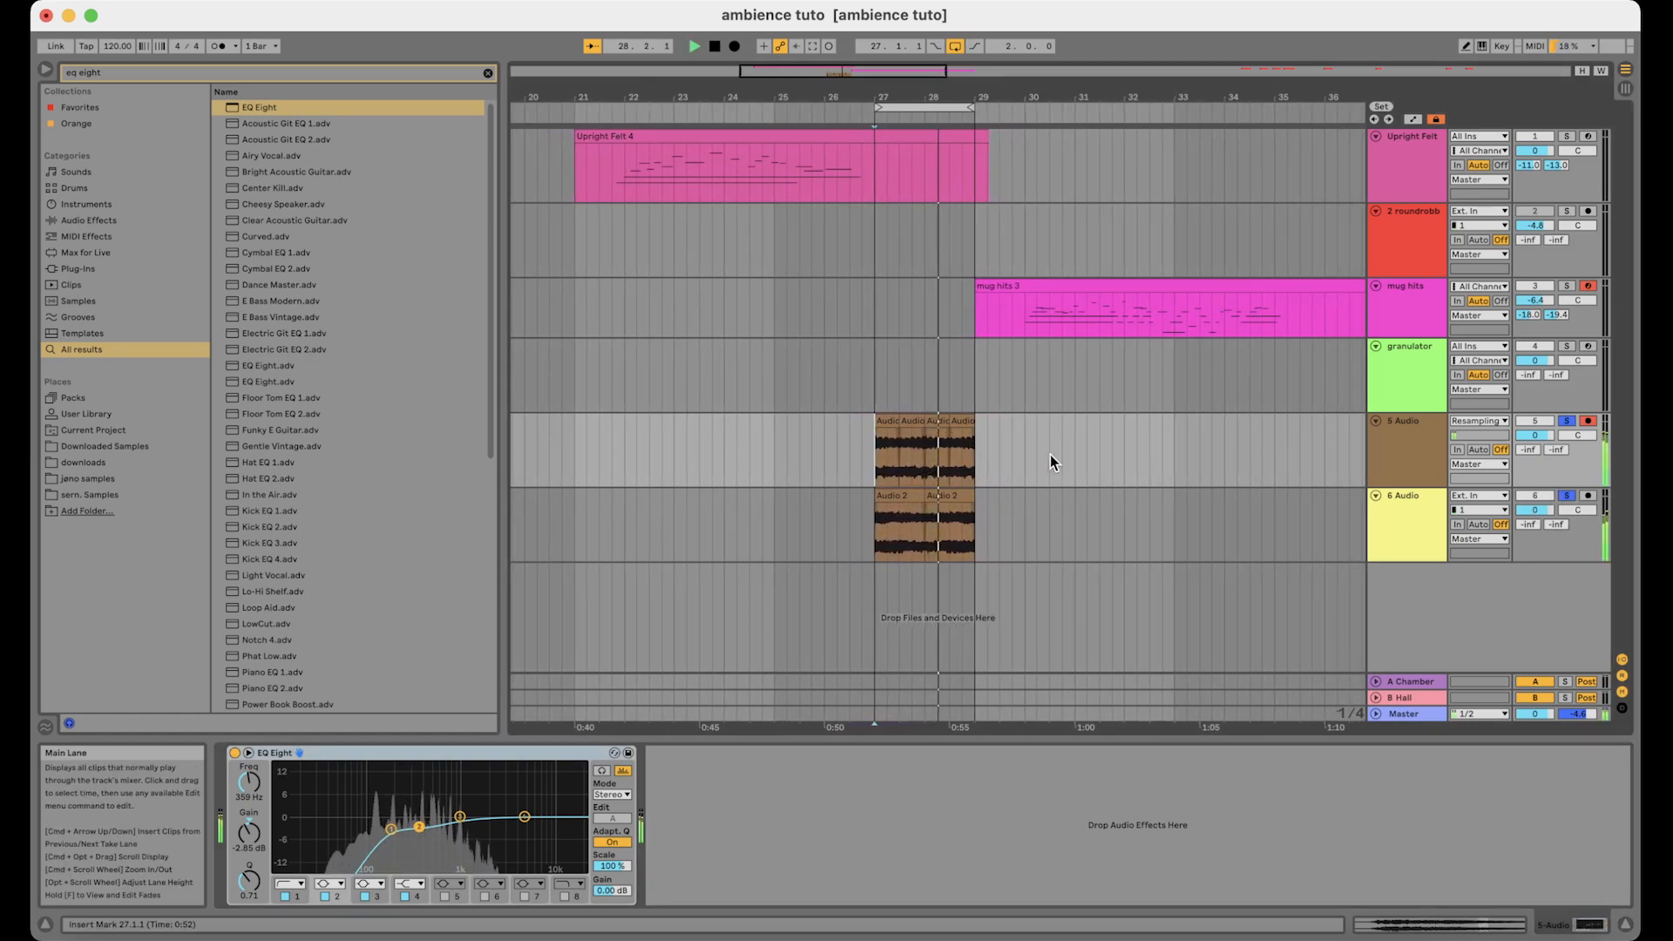
click(1412, 522)
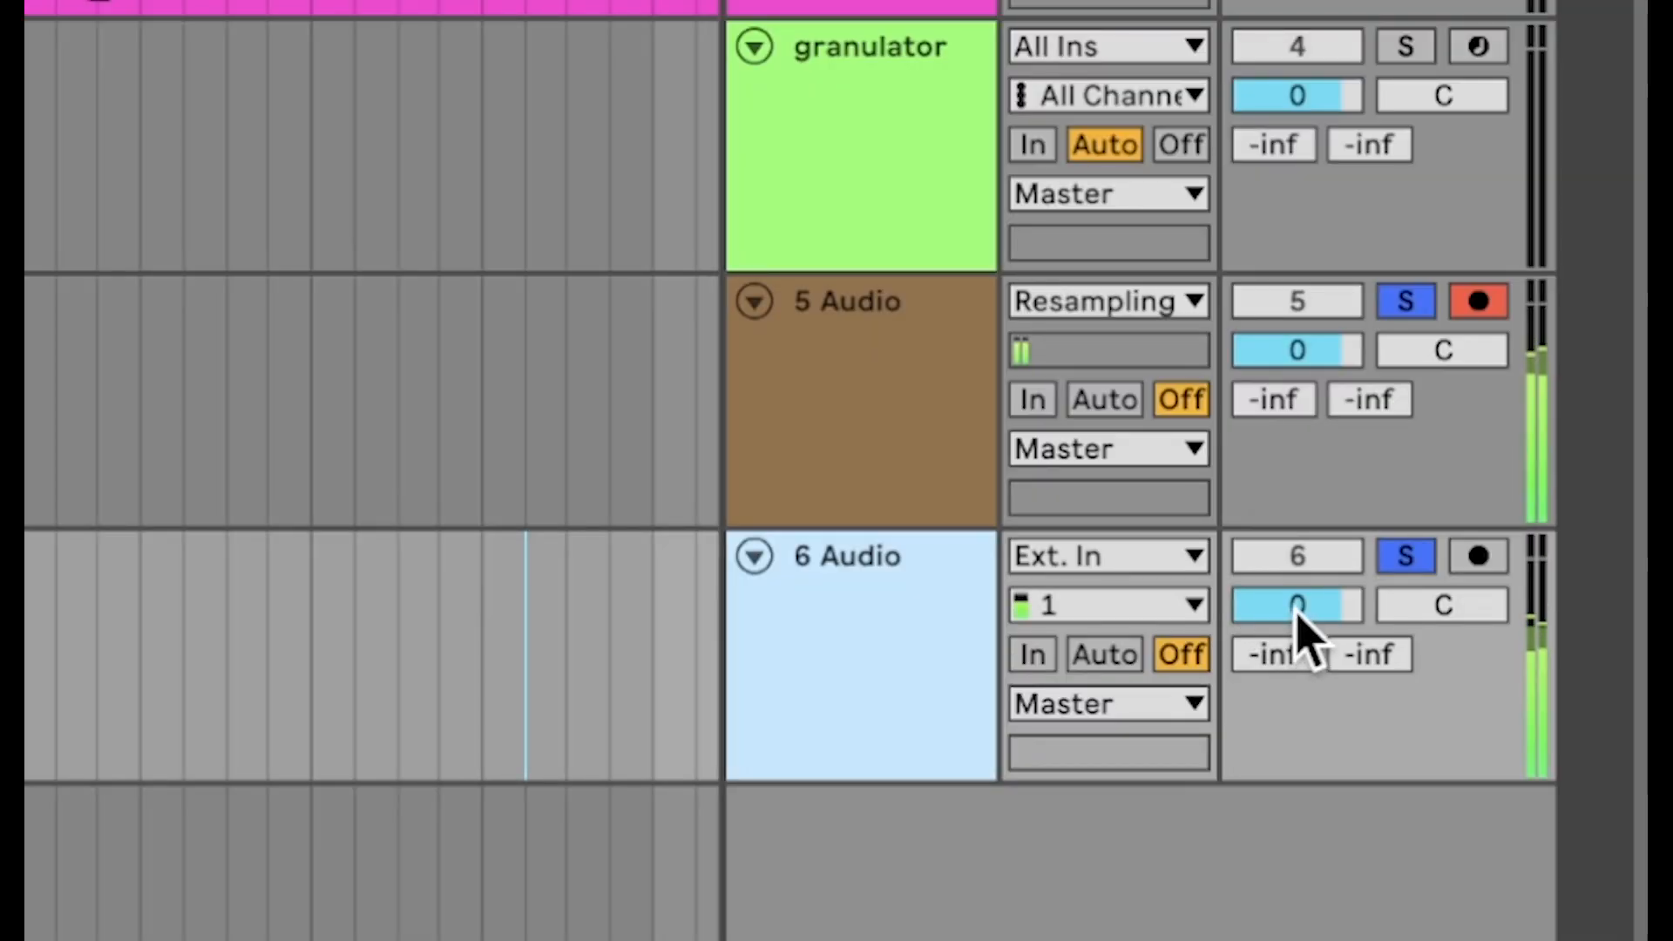
drag(1296, 610, 1296, 605)
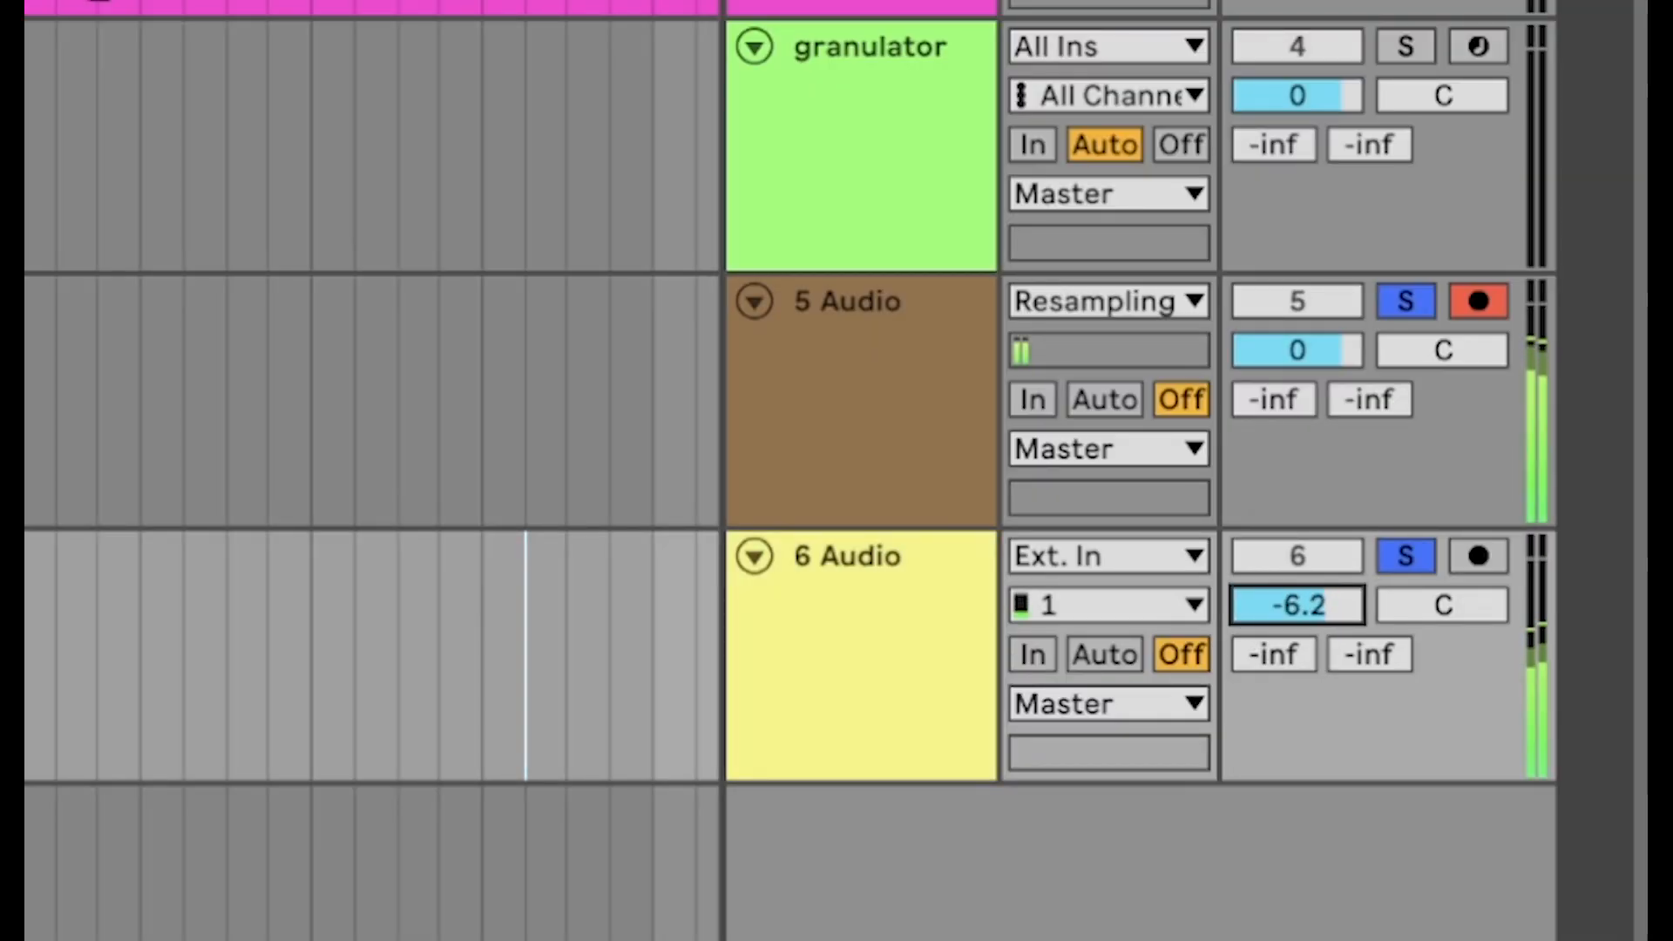
drag(1296, 607, 1296, 592)
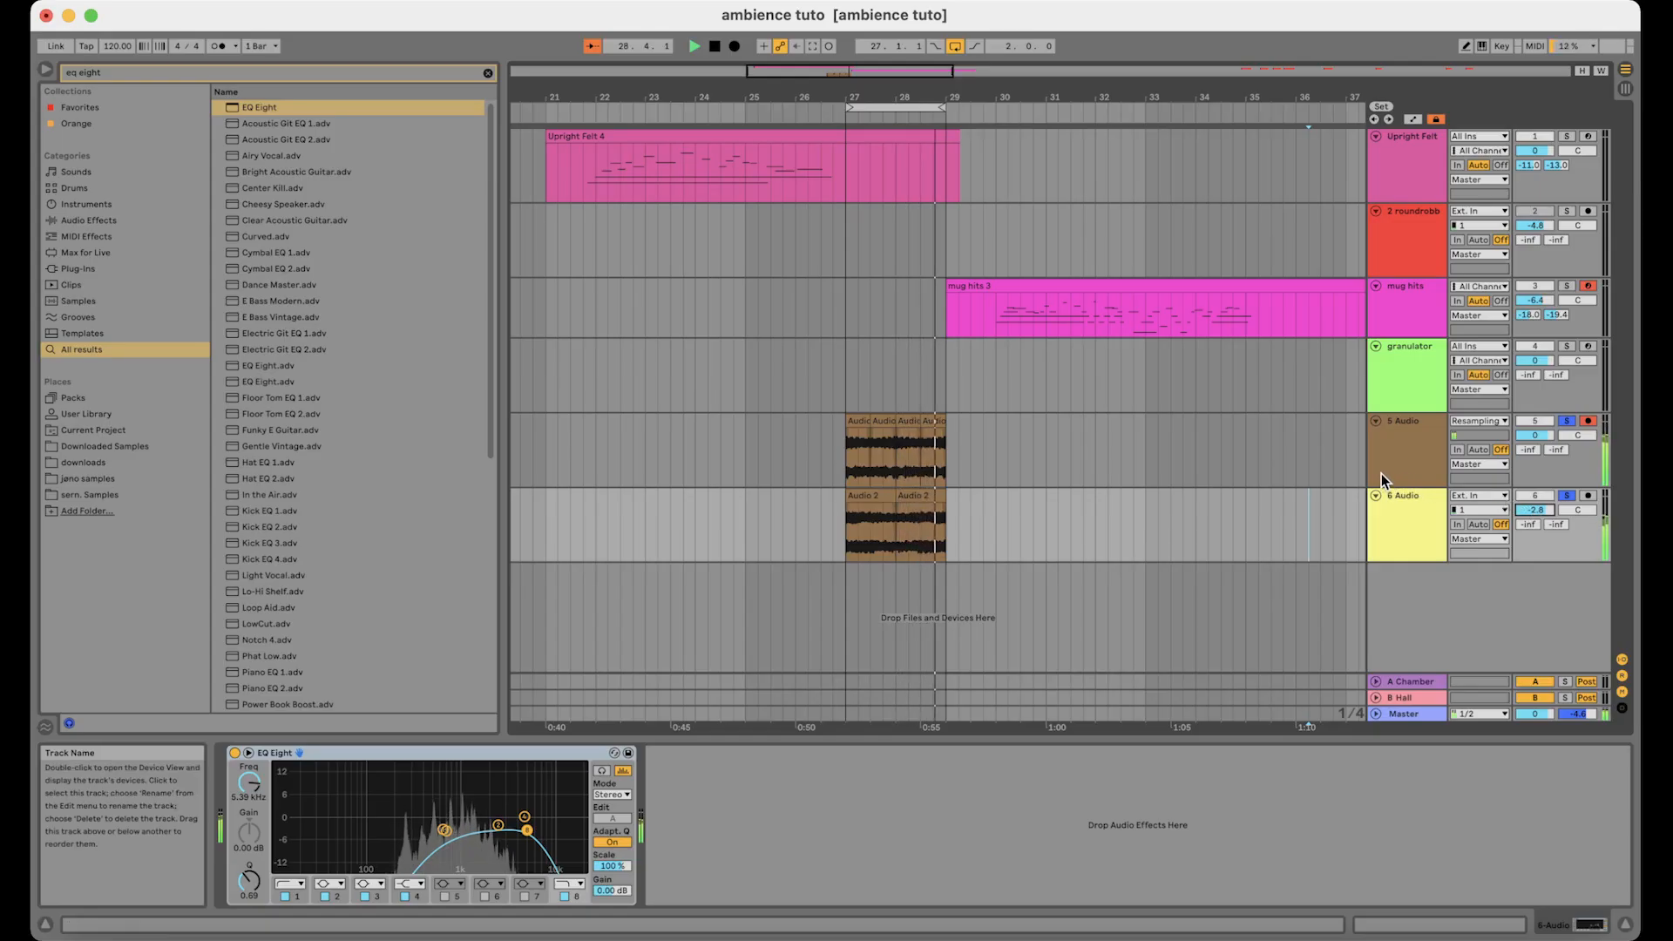
key(space)
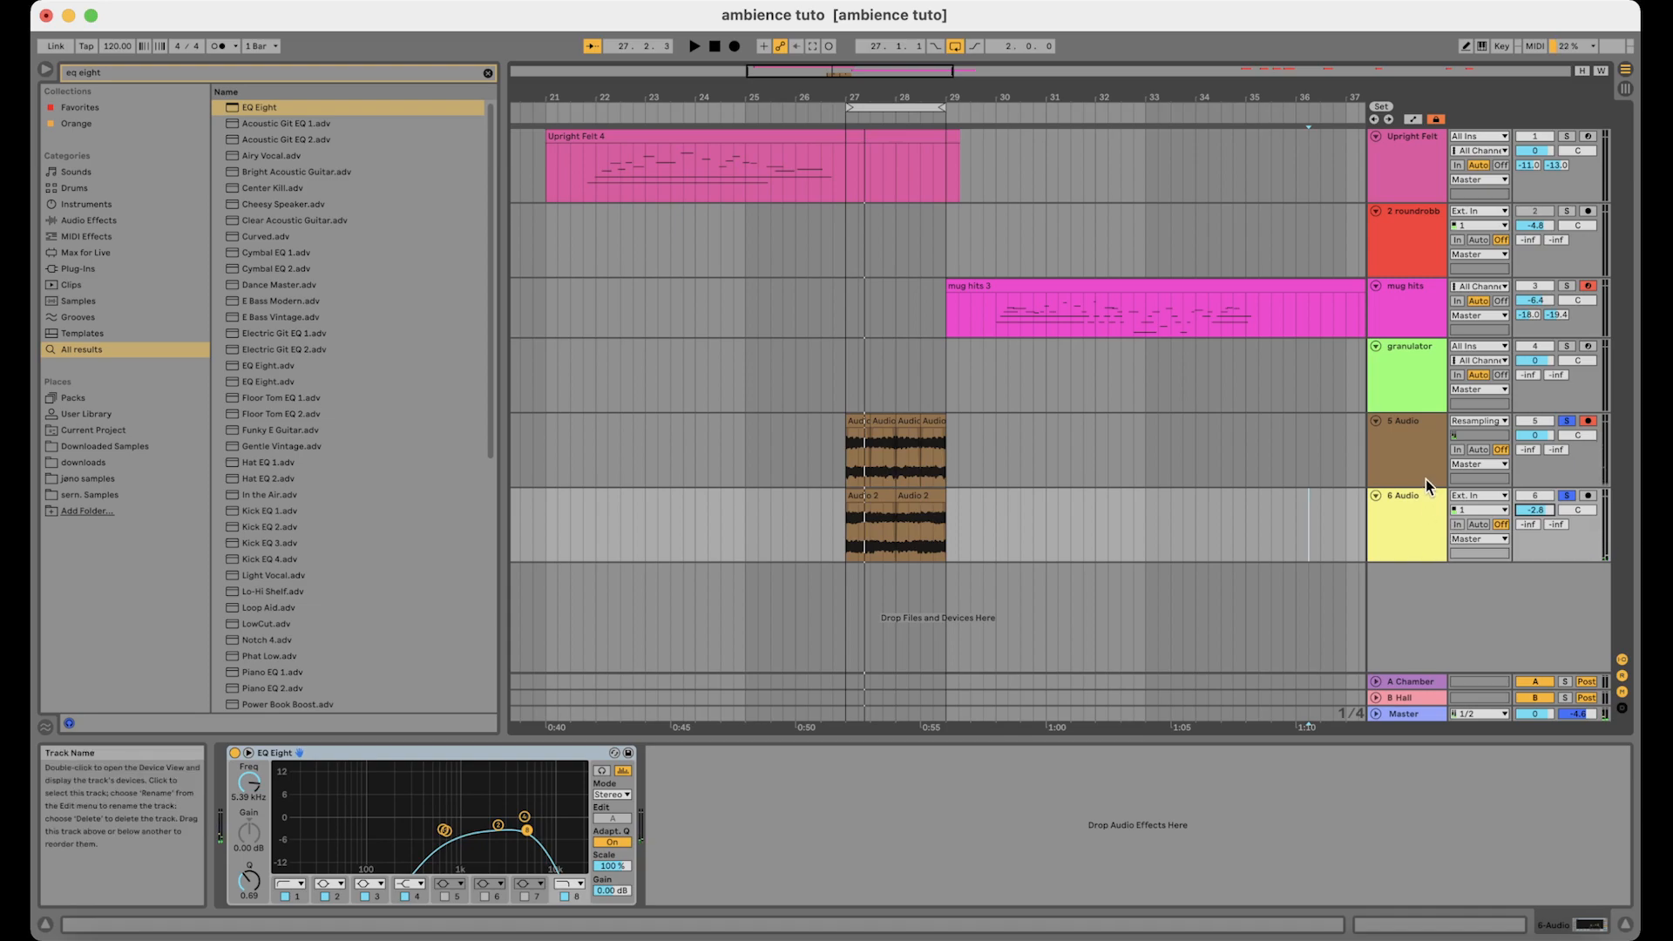
click(1428, 525)
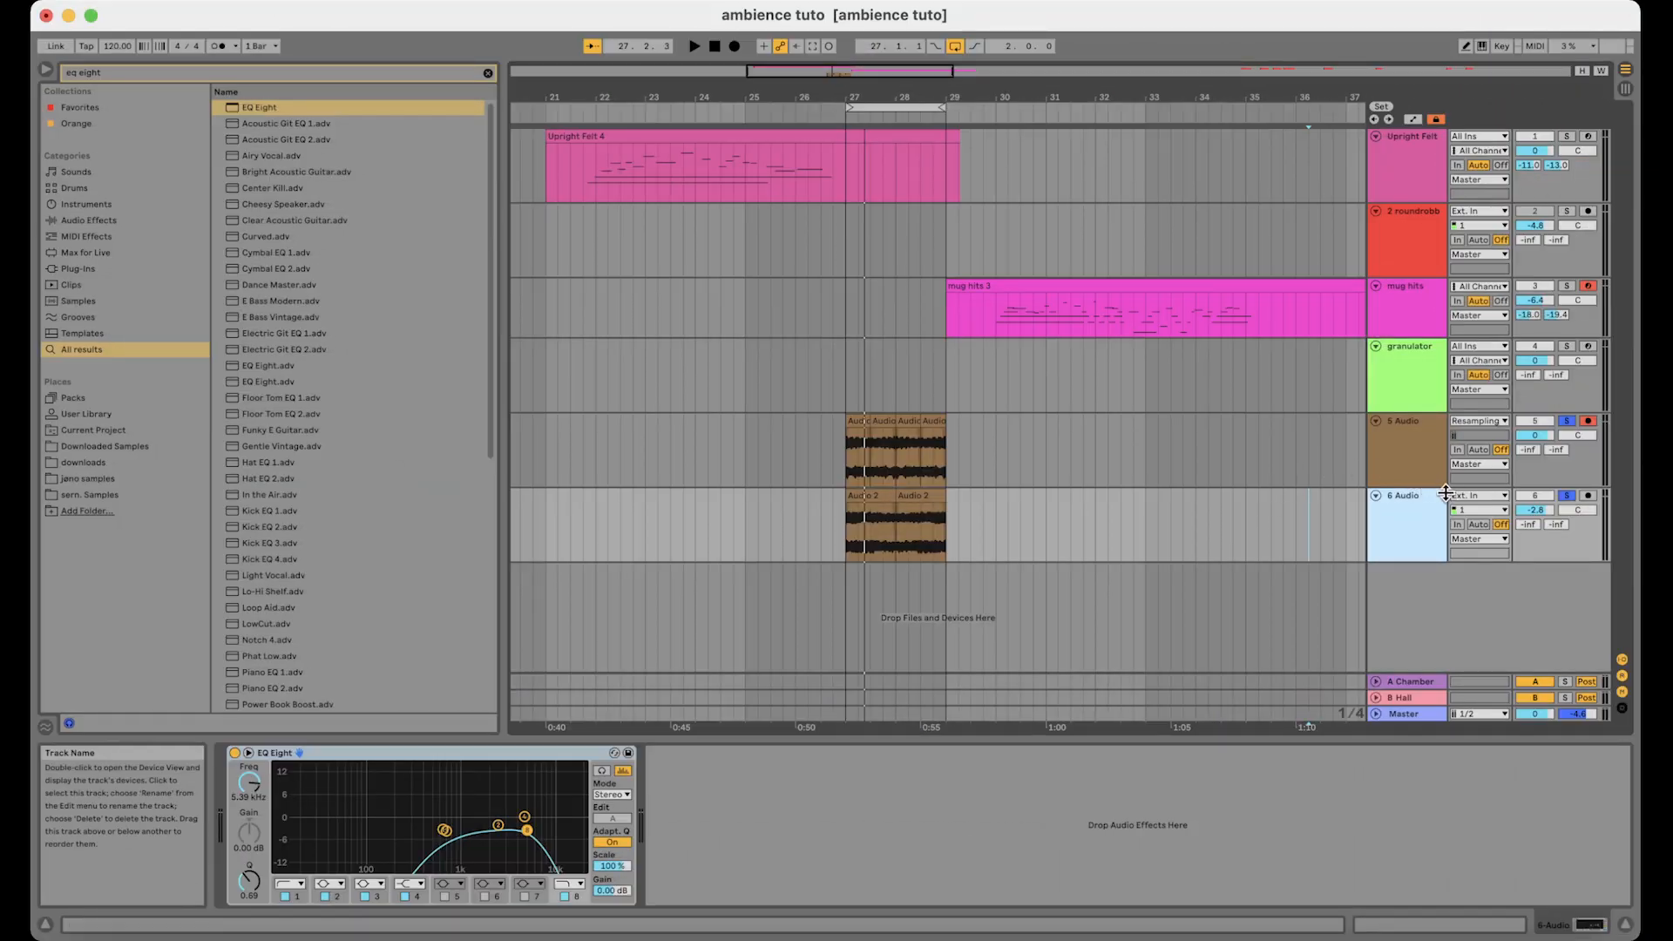
key(super+t)
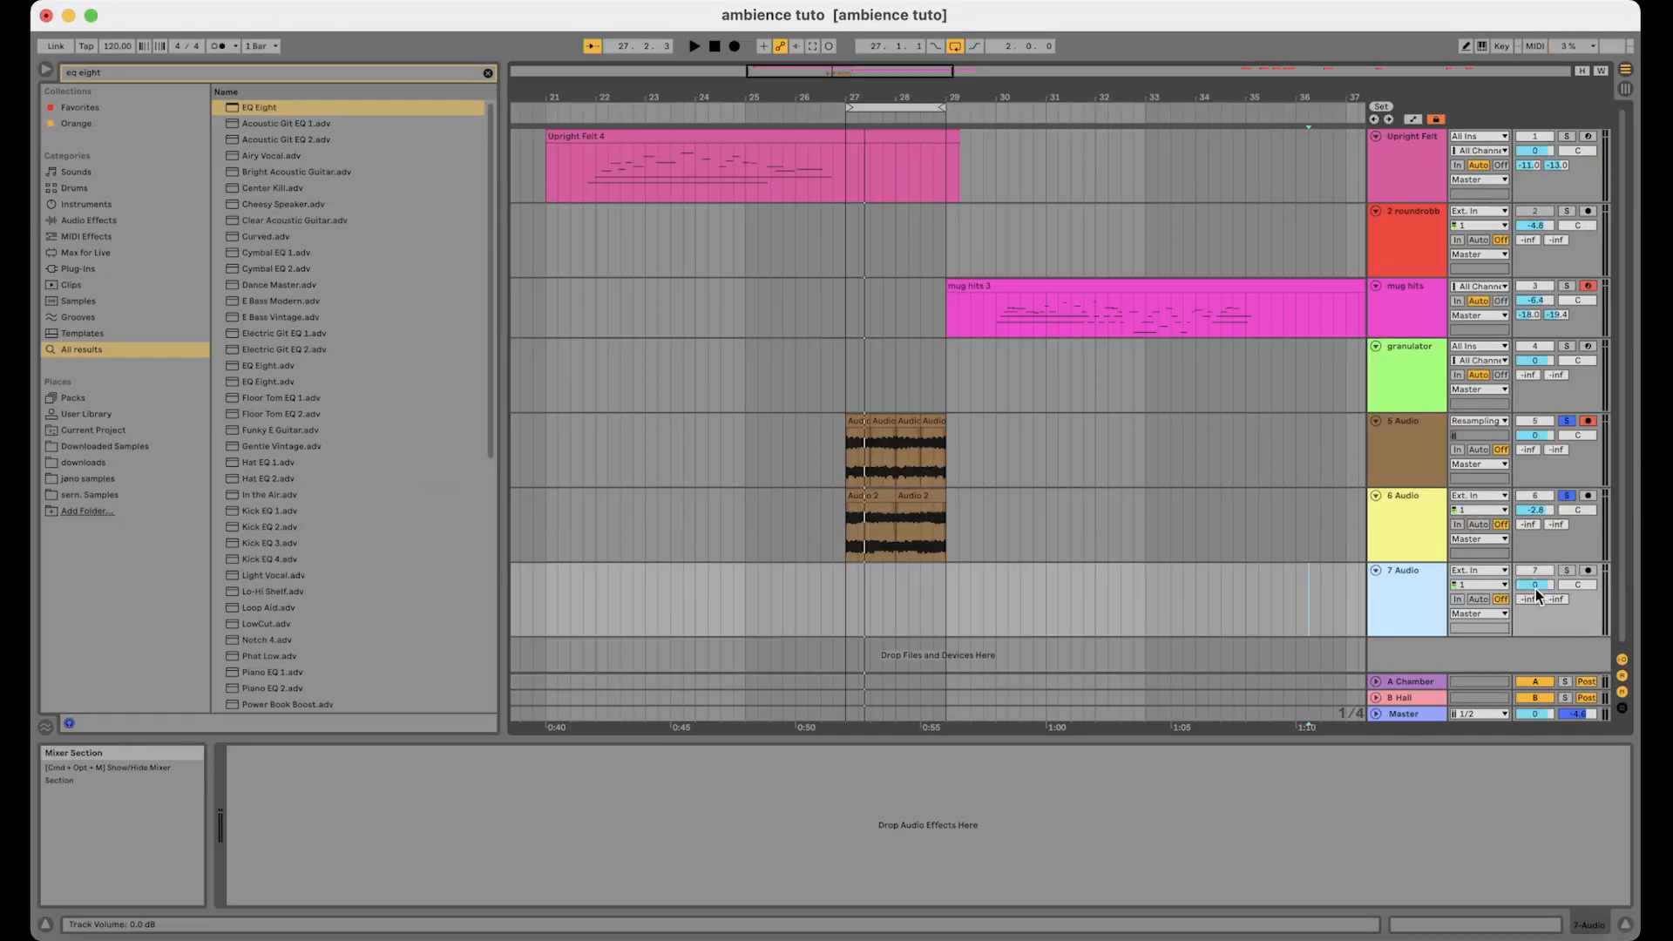
click(1488, 567)
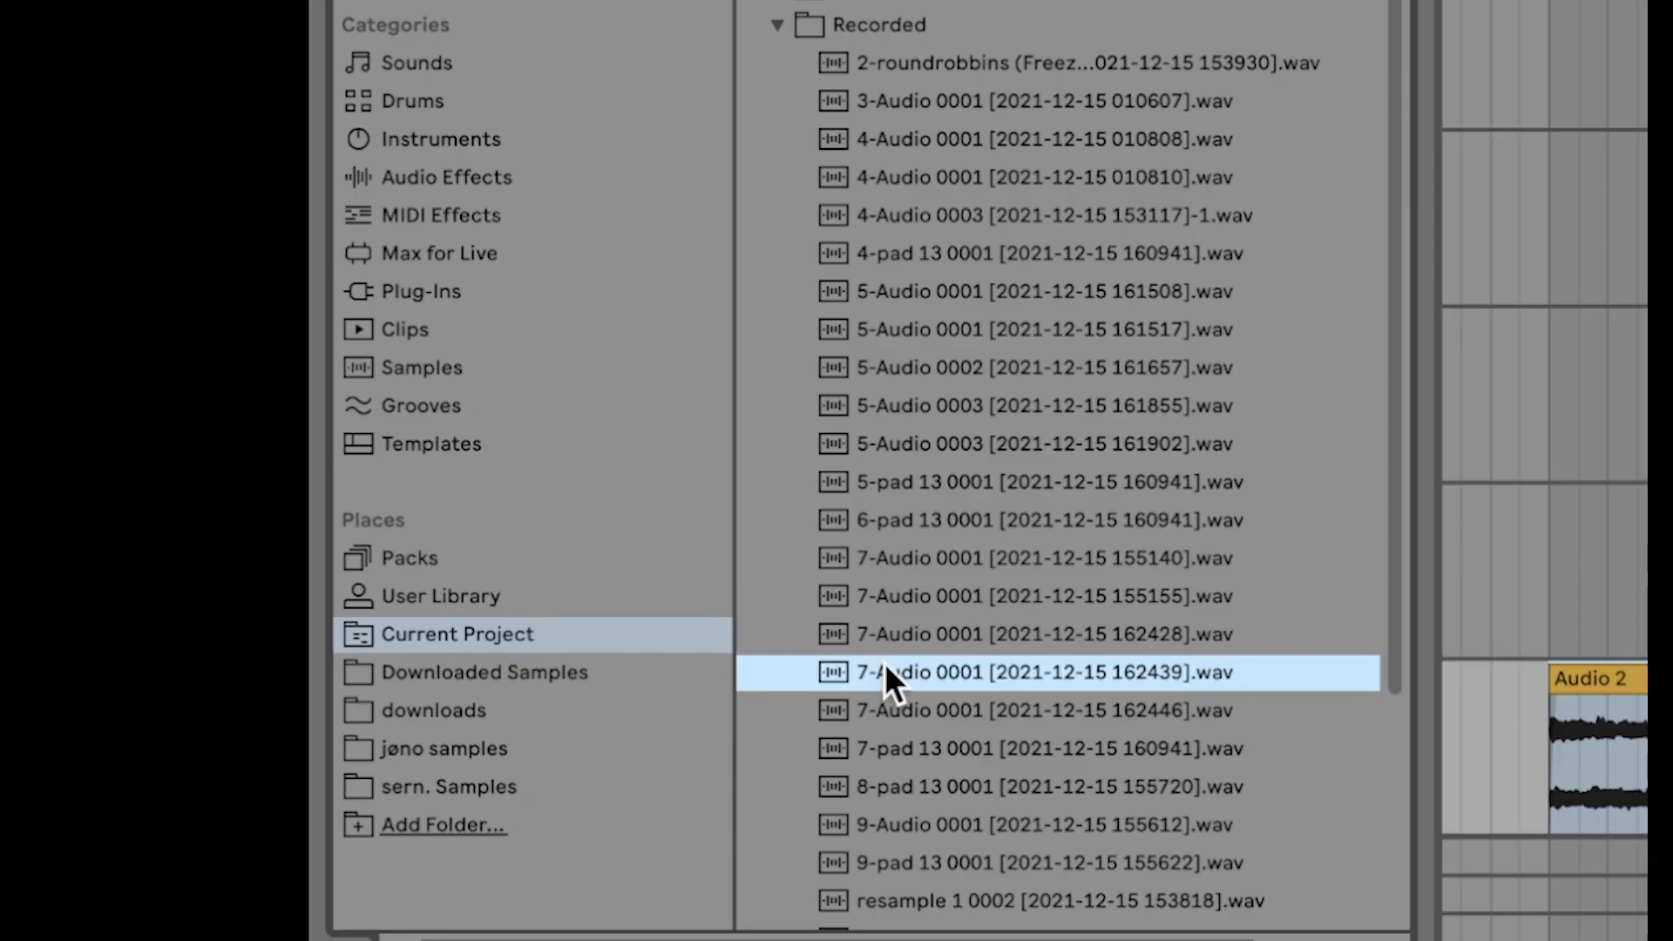
drag(885, 664, 488, 744)
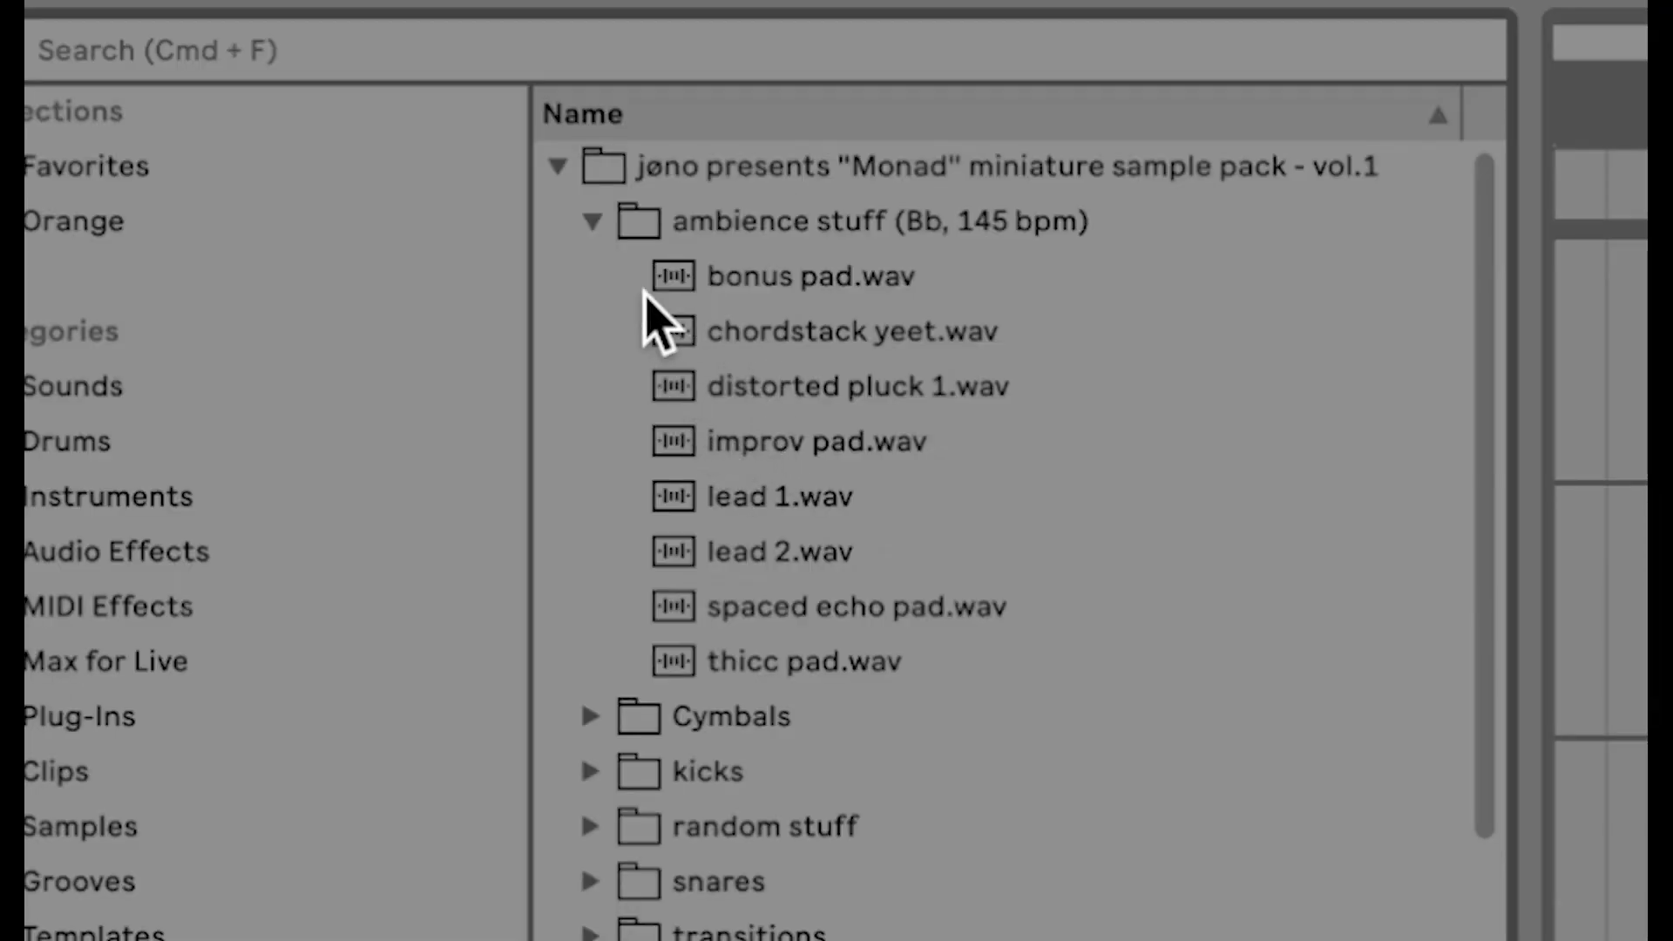
Place spaced echo pad.wav from the ambience stuff folder on its own track, align it to bar 25 and transpose it up 2 st
drag(786, 610, 756, 443)
drag(756, 443, 709, 441)
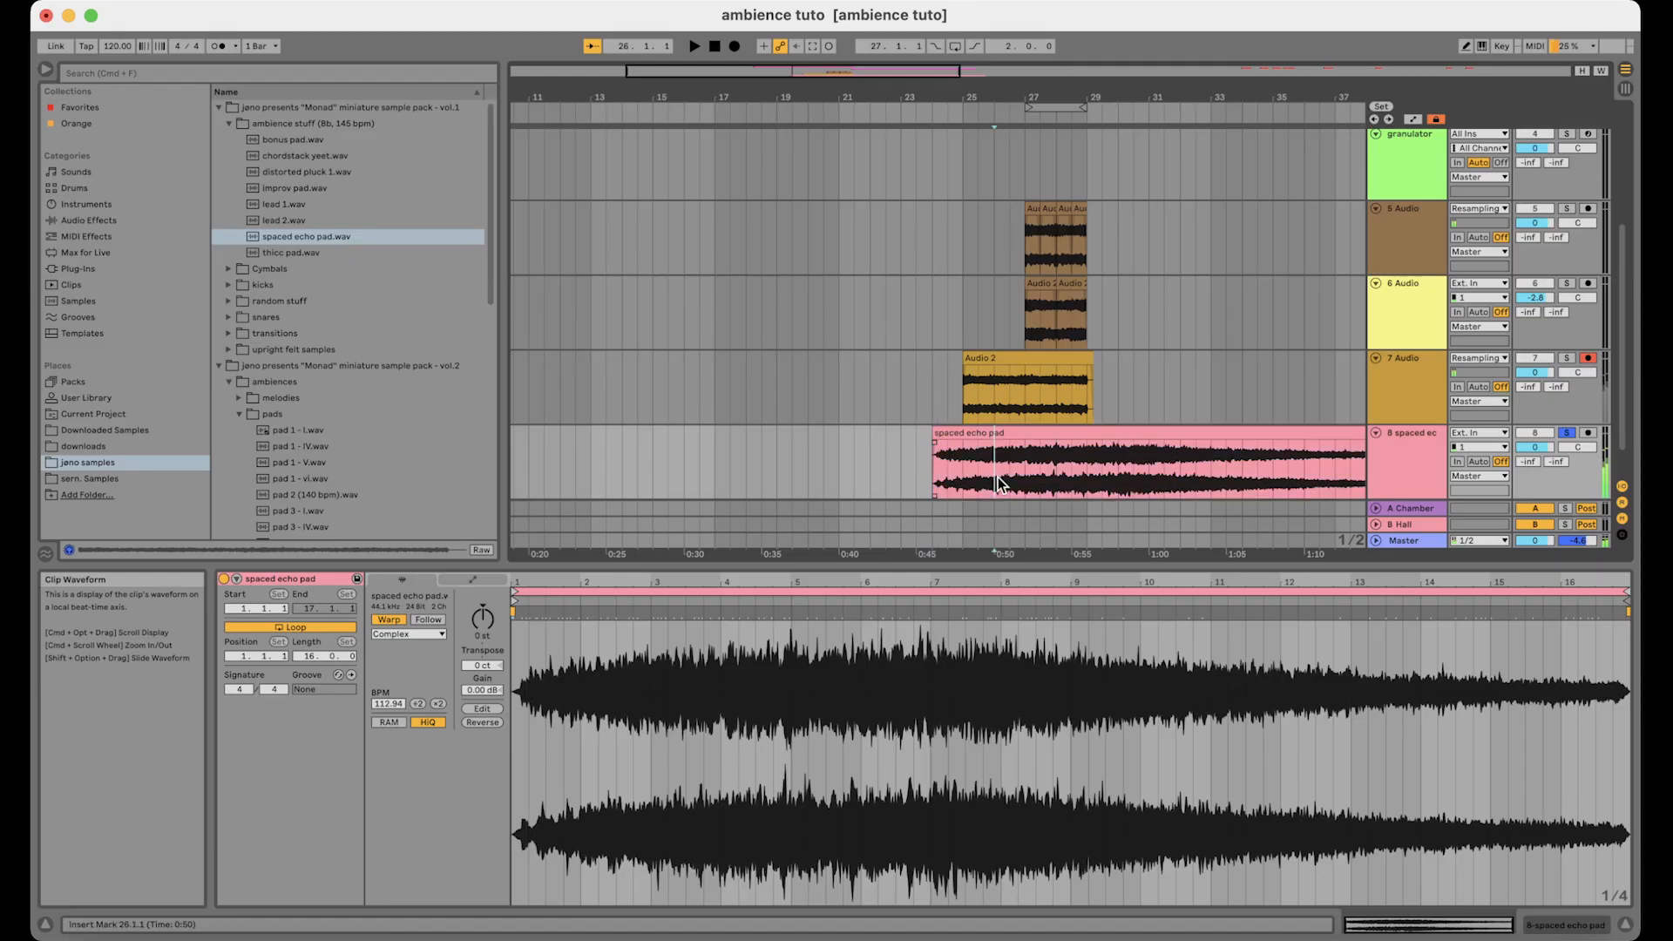
key(space)
drag(991, 434, 925, 435)
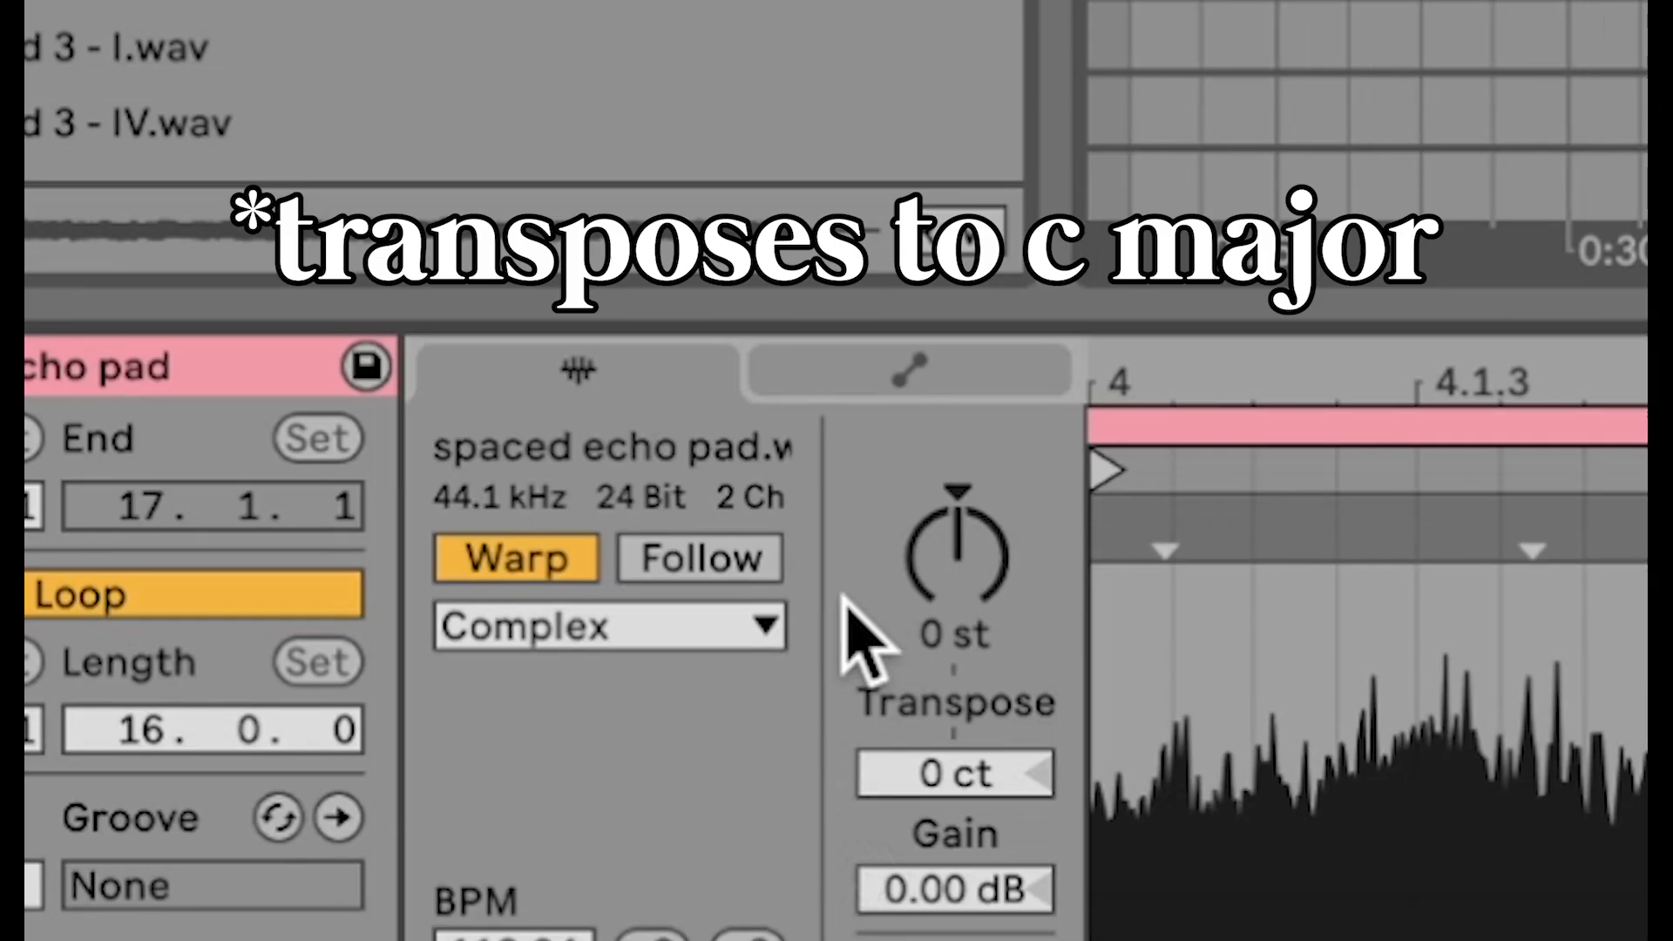
click(957, 563)
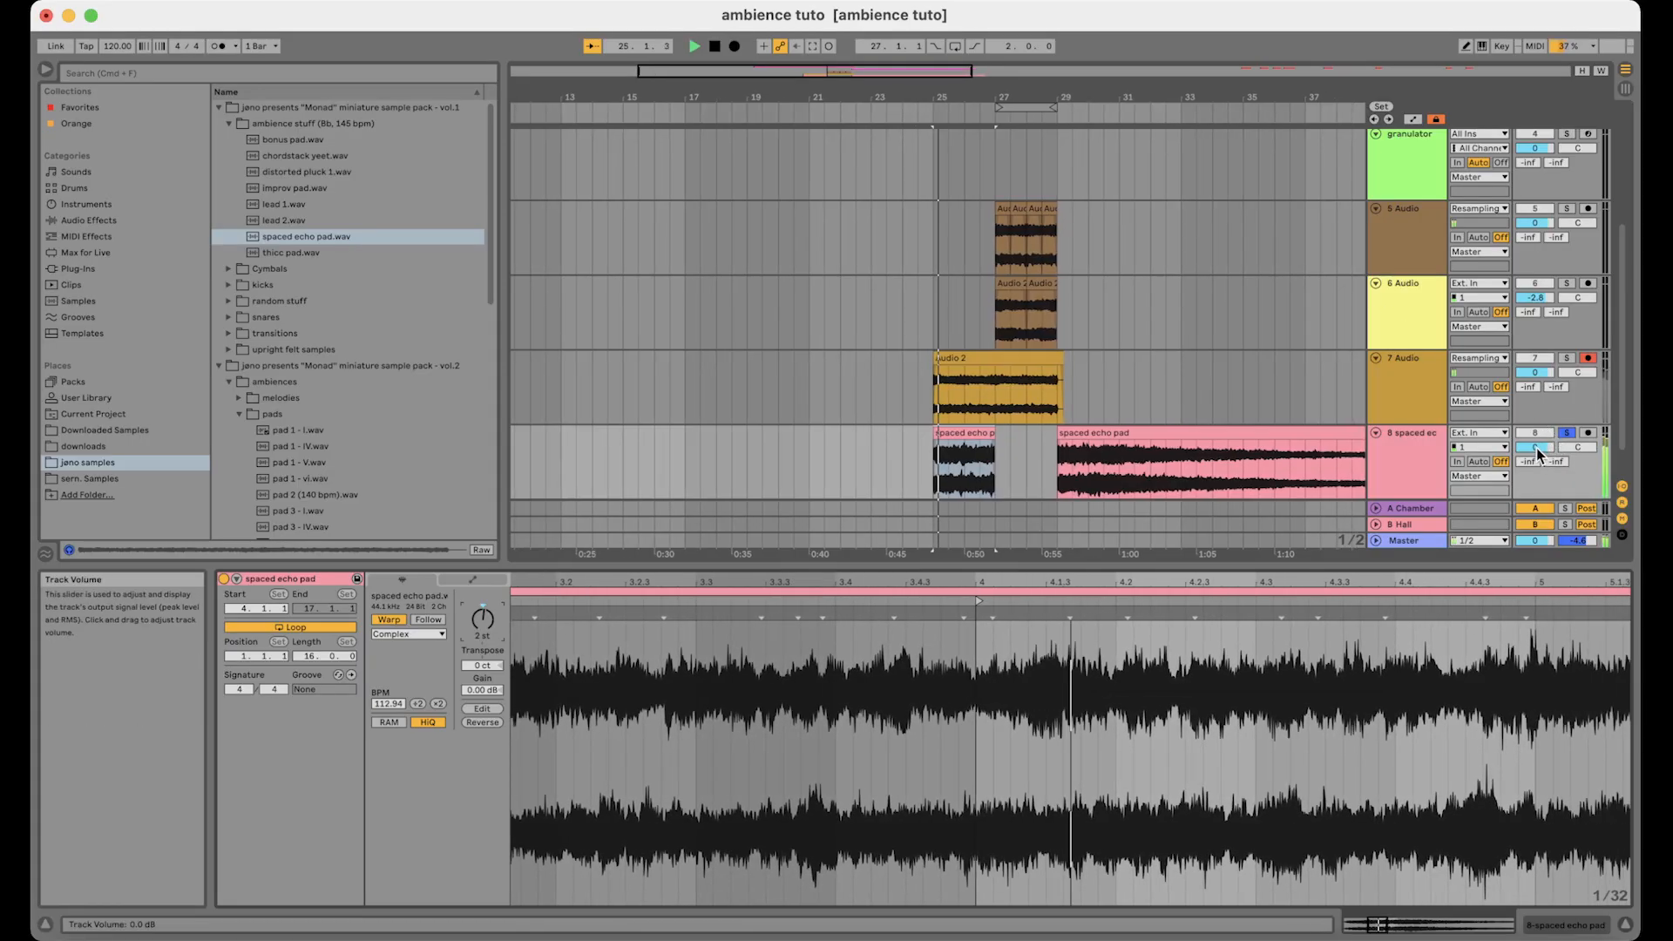
Set the spaced echo pad track's volume to -14.2 dB, unsolo it and delete its audio beyond bar 29
drag(1536, 447, 1536, 474)
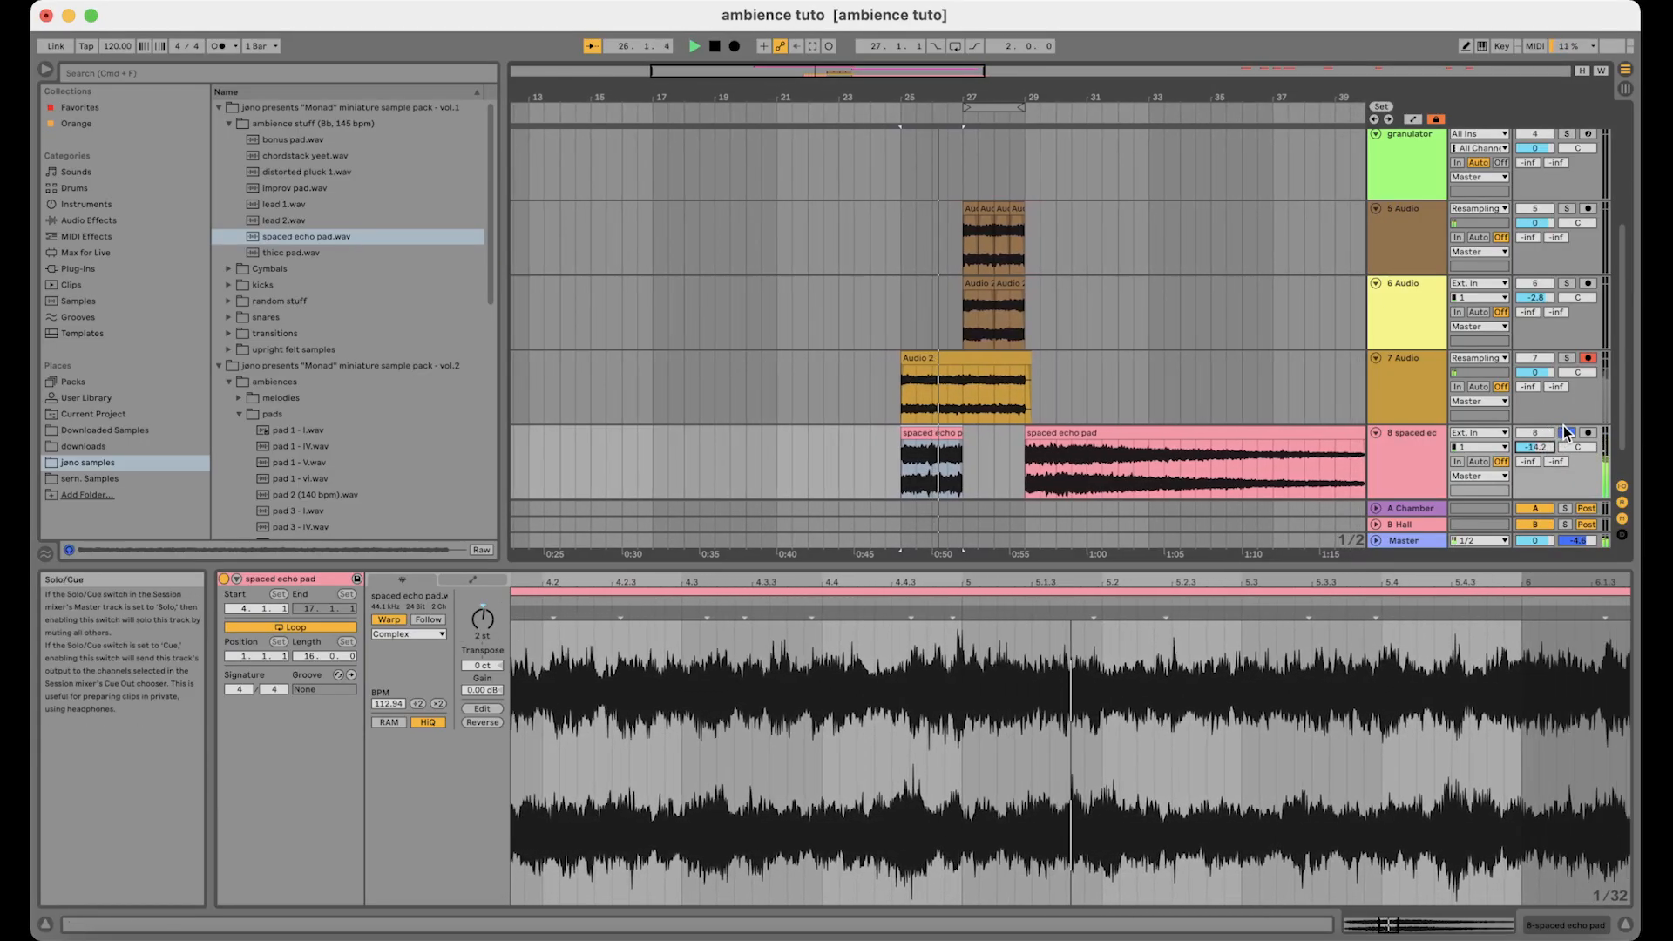
click(1565, 430)
key(Delete)
key(space)
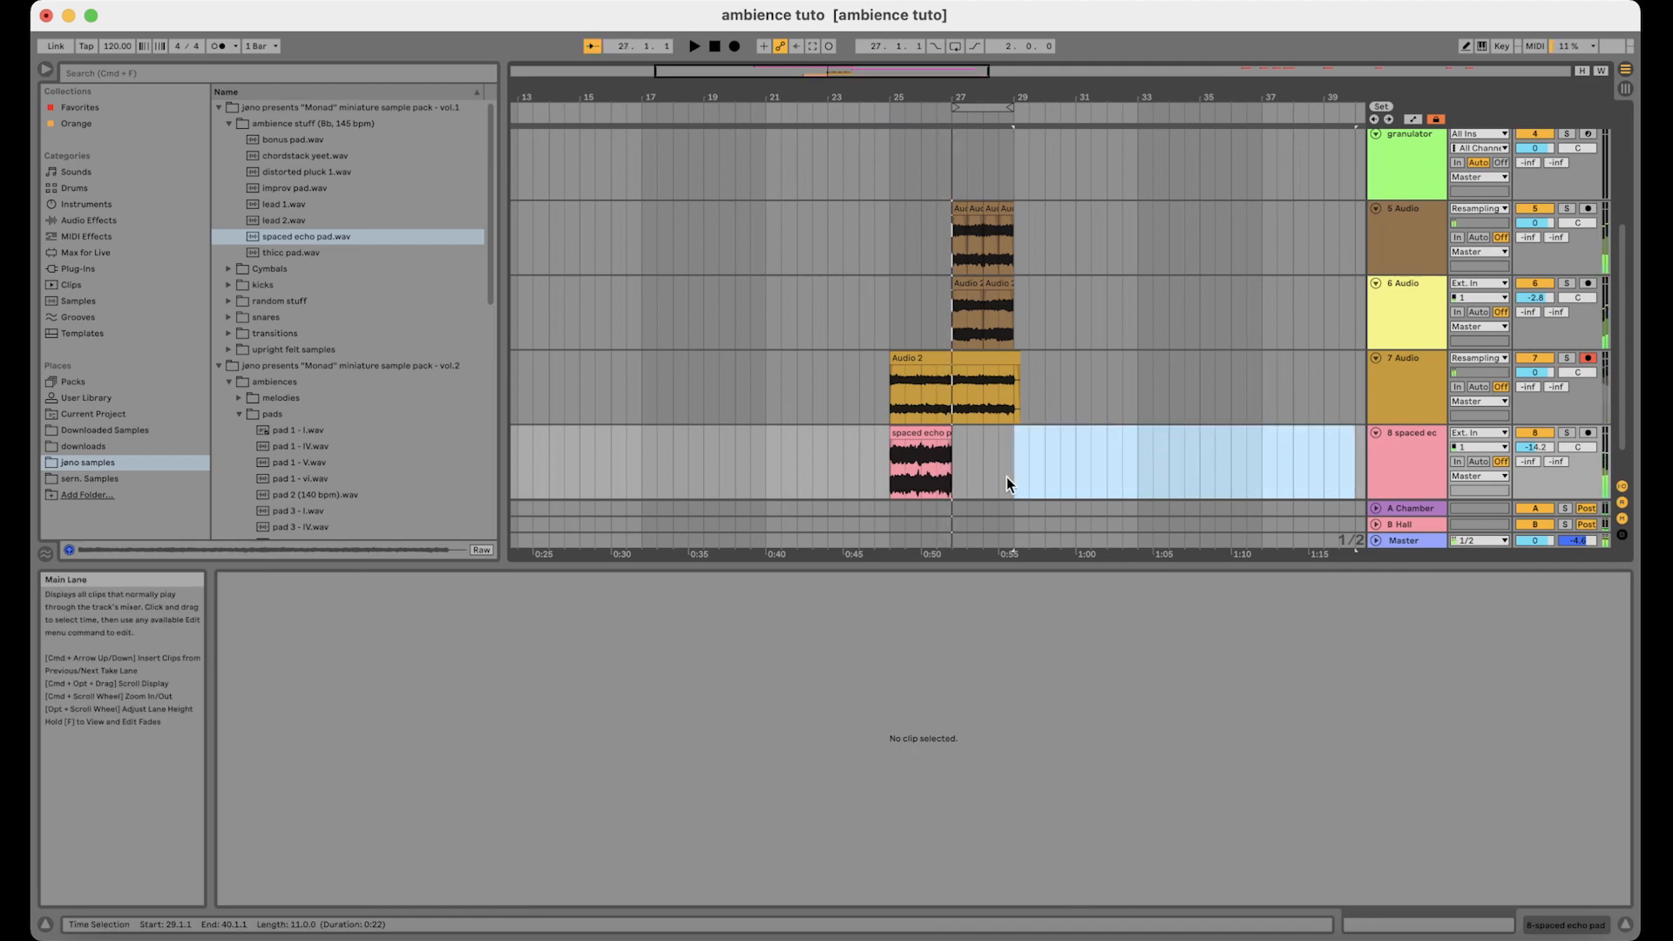
Fill bars 27 to 29 with a second spaced echo pad clip and lower the track's volume to -15.2 dB
click(932, 432)
key(super+d)
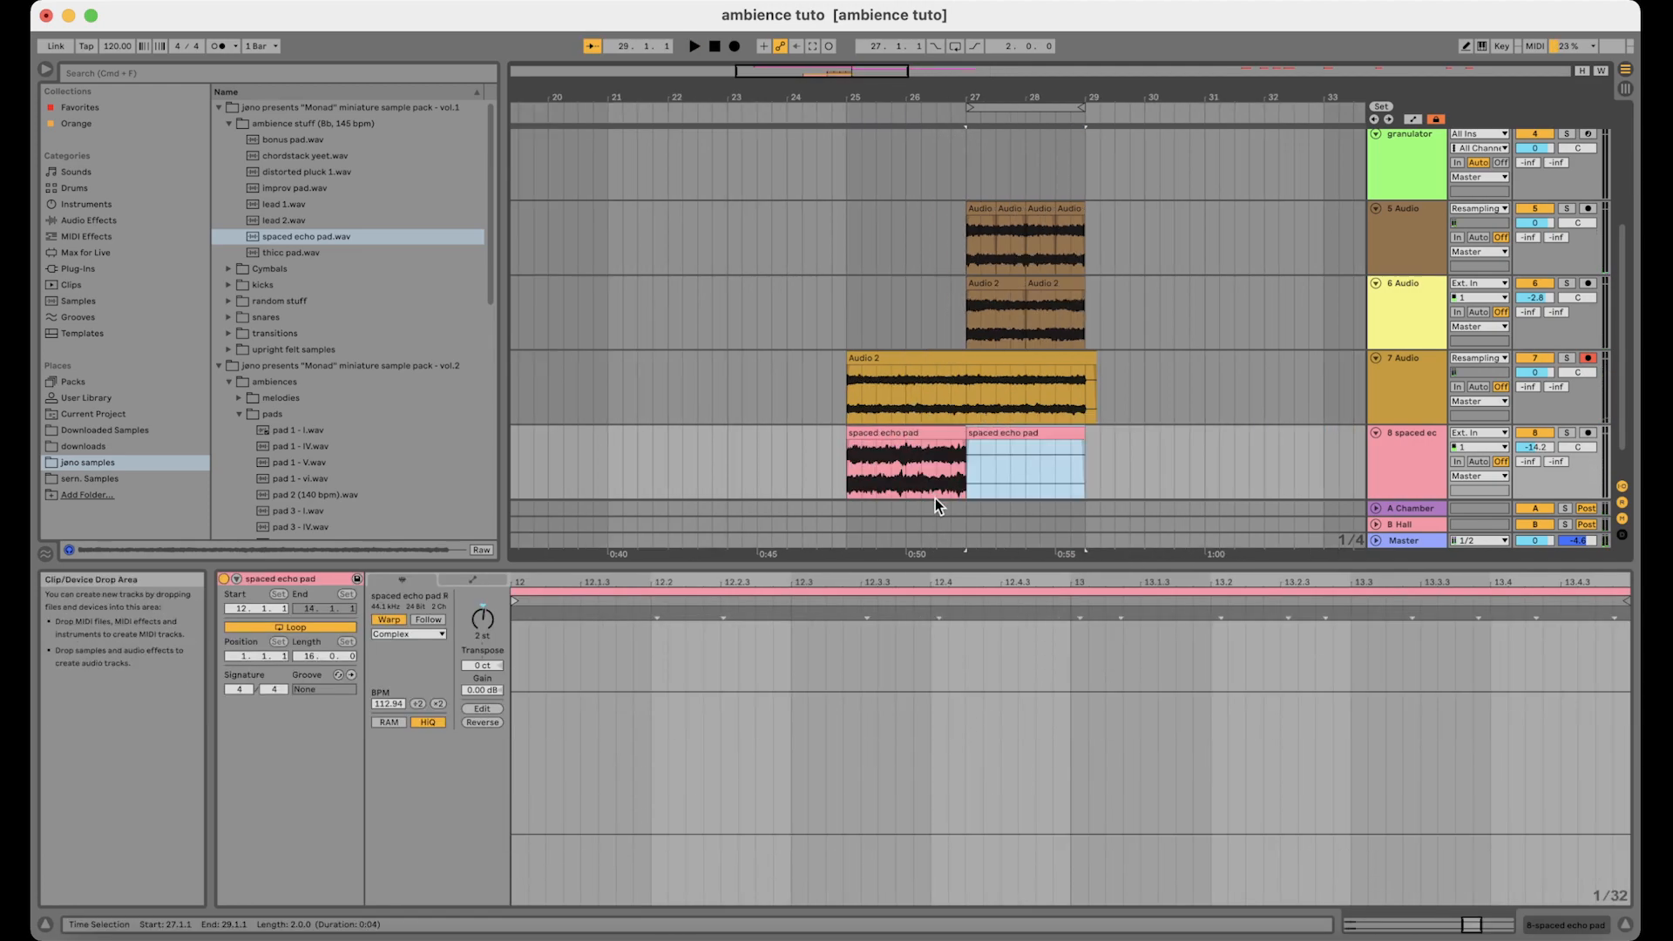
drag(1534, 447, 1535, 451)
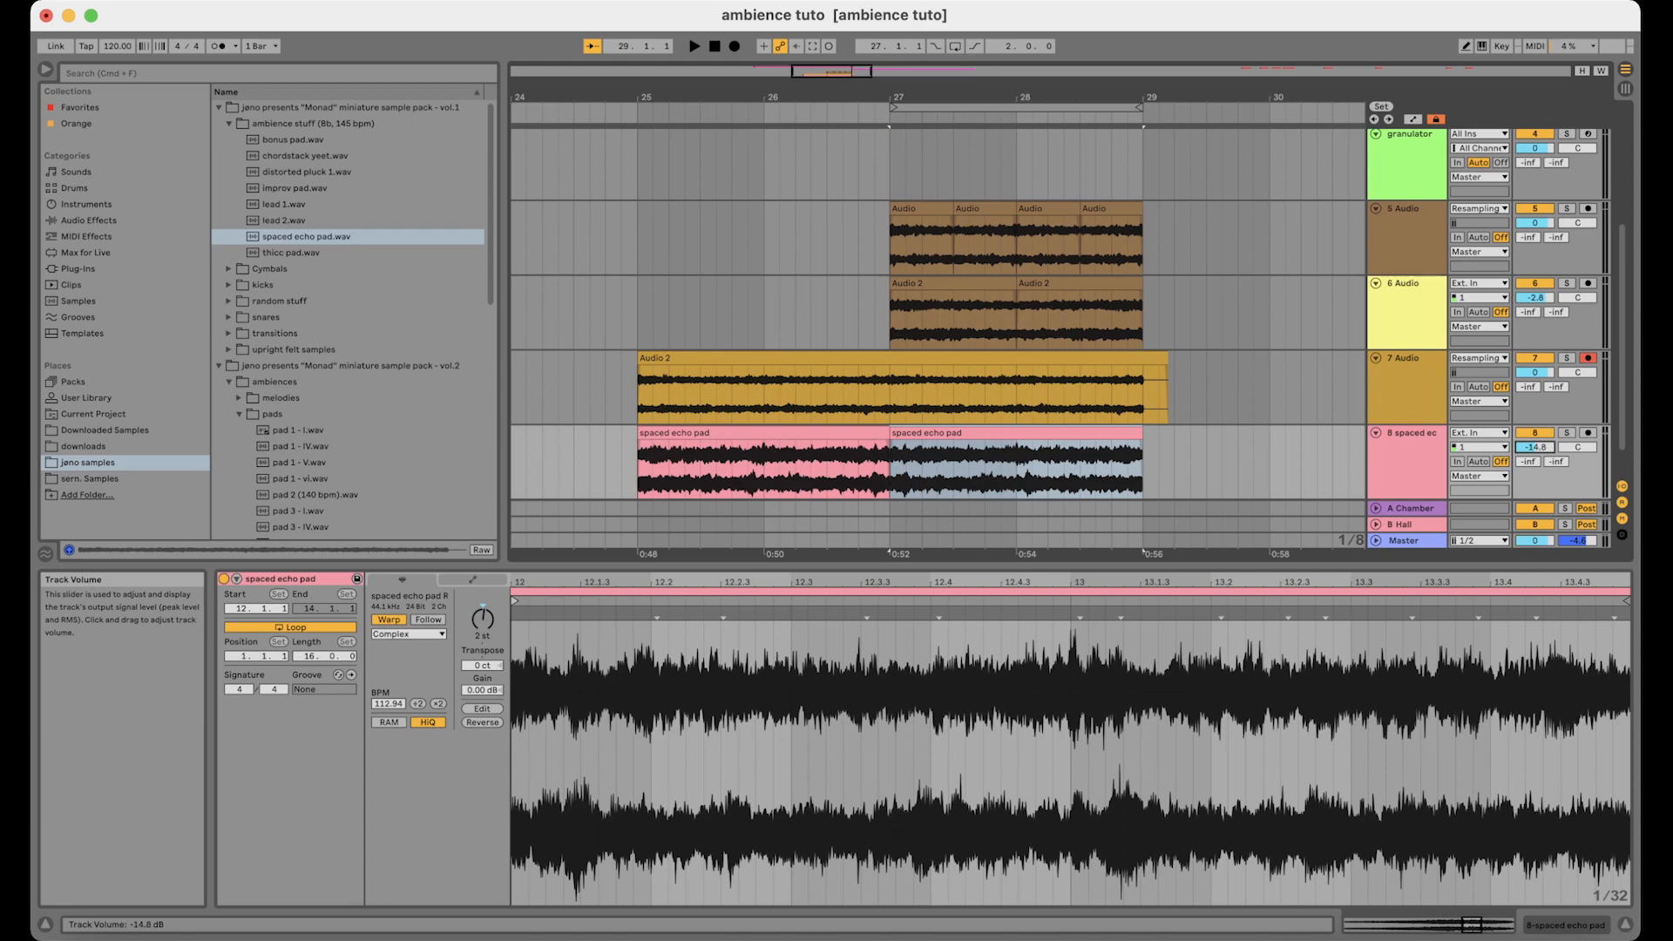
Place pad 12.wav on a new audio track across bars 25 to 29 and transpose it up 1 st
key(super+t)
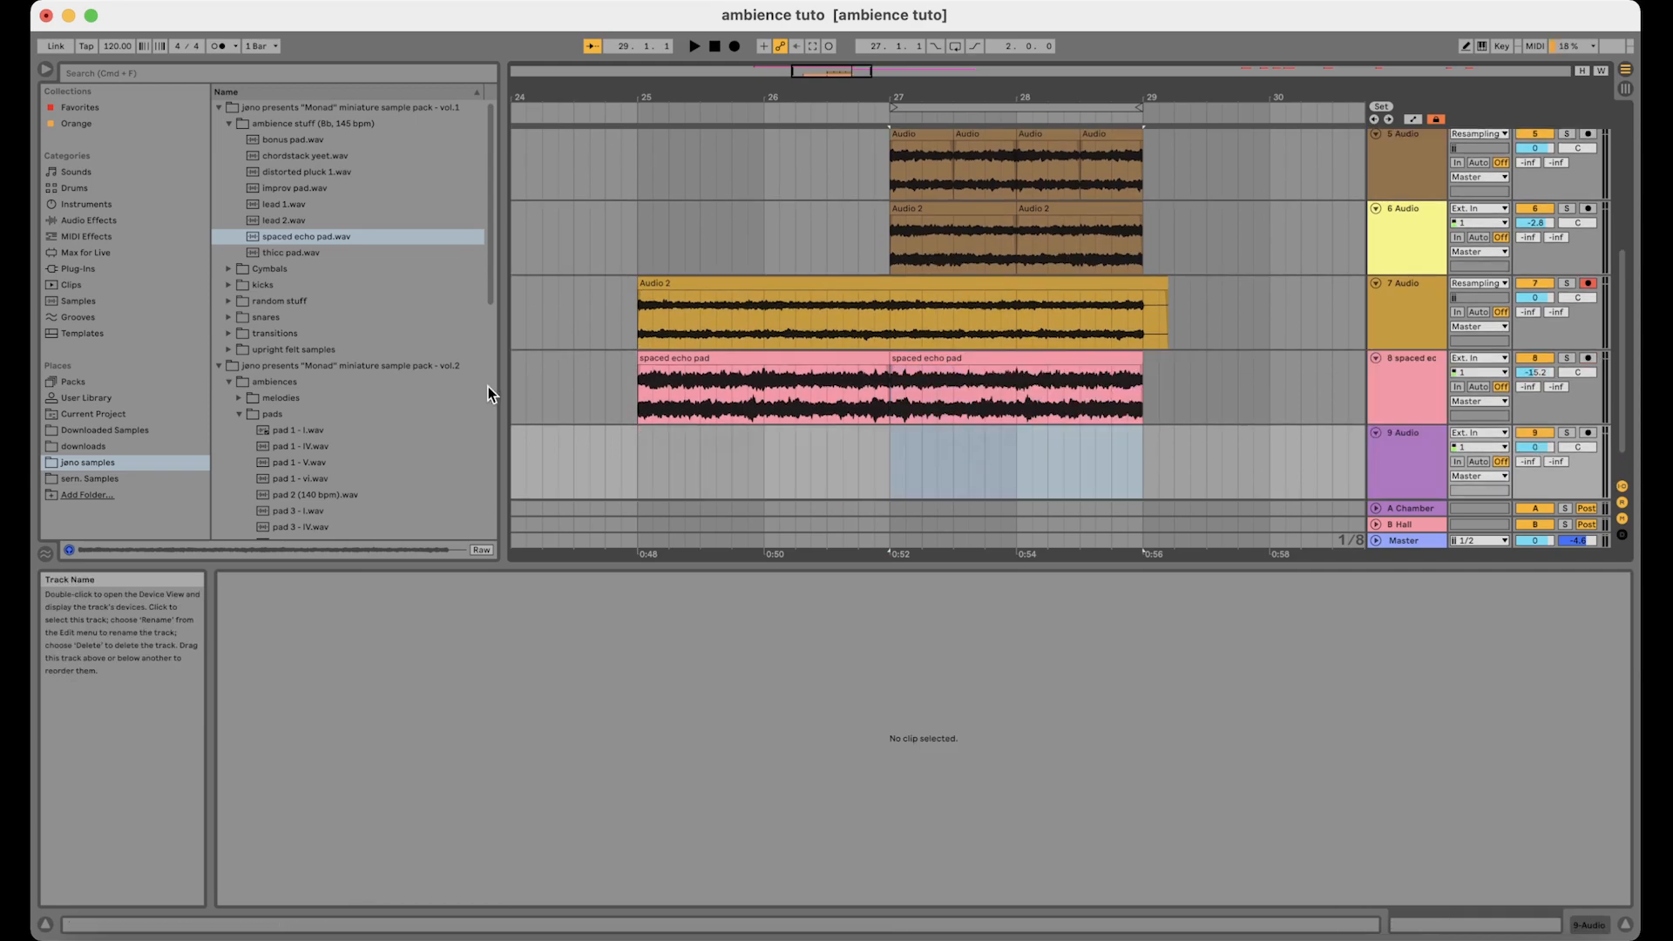
scroll(429, 523, down, 6)
click(300, 395)
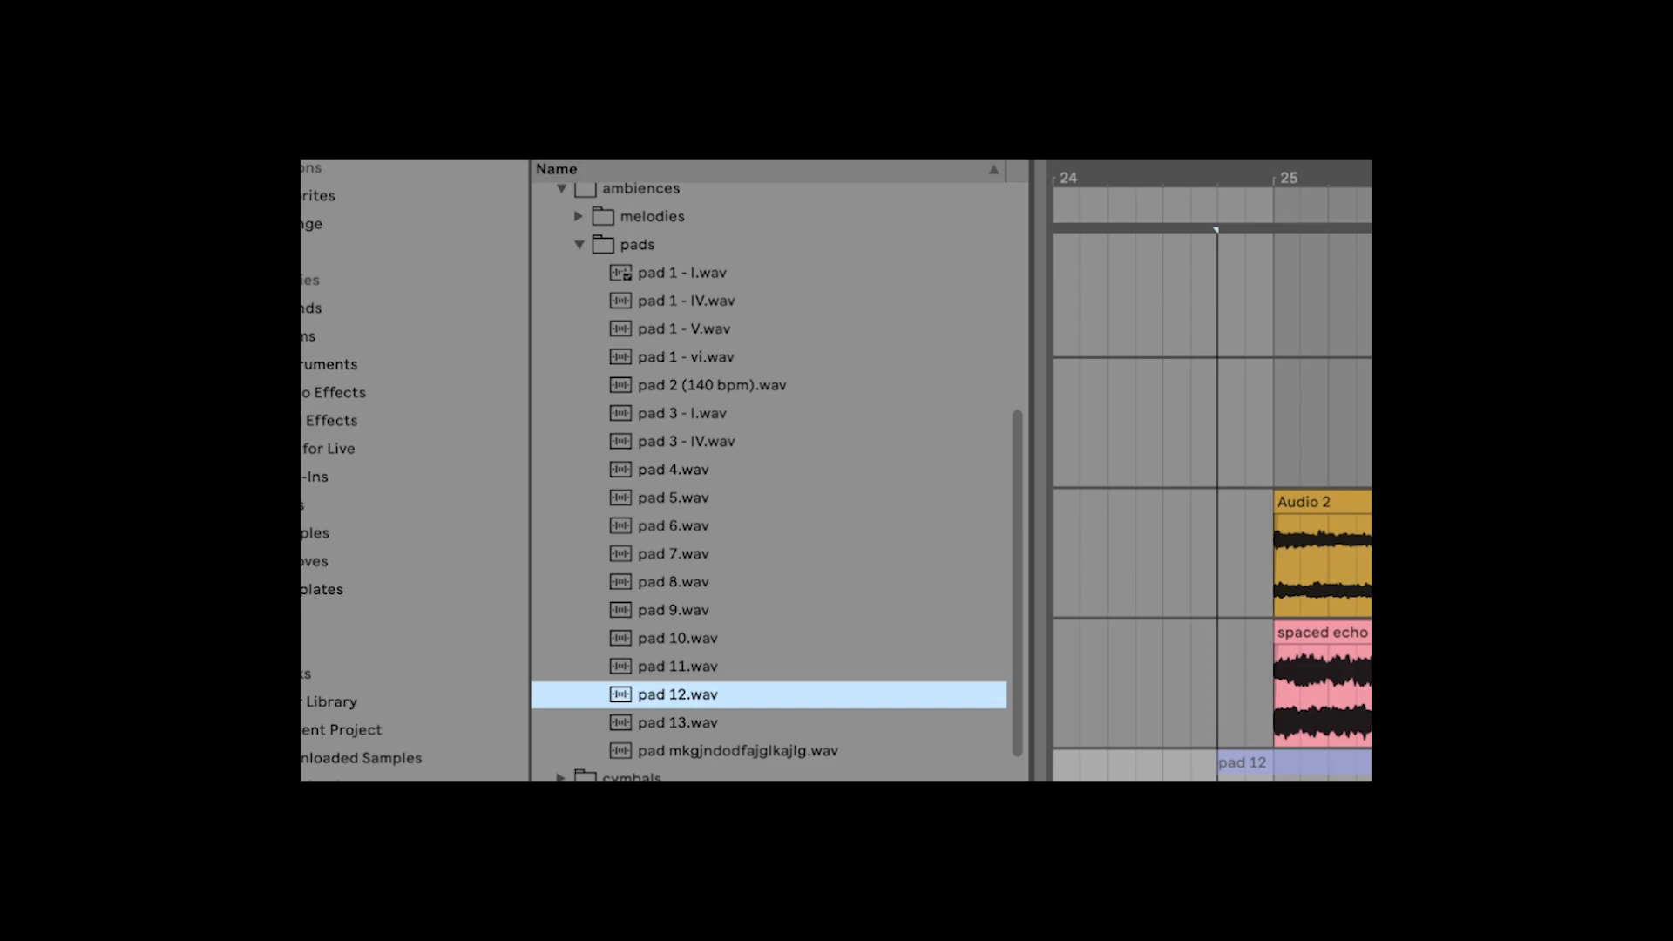
drag(1219, 774, 1274, 774)
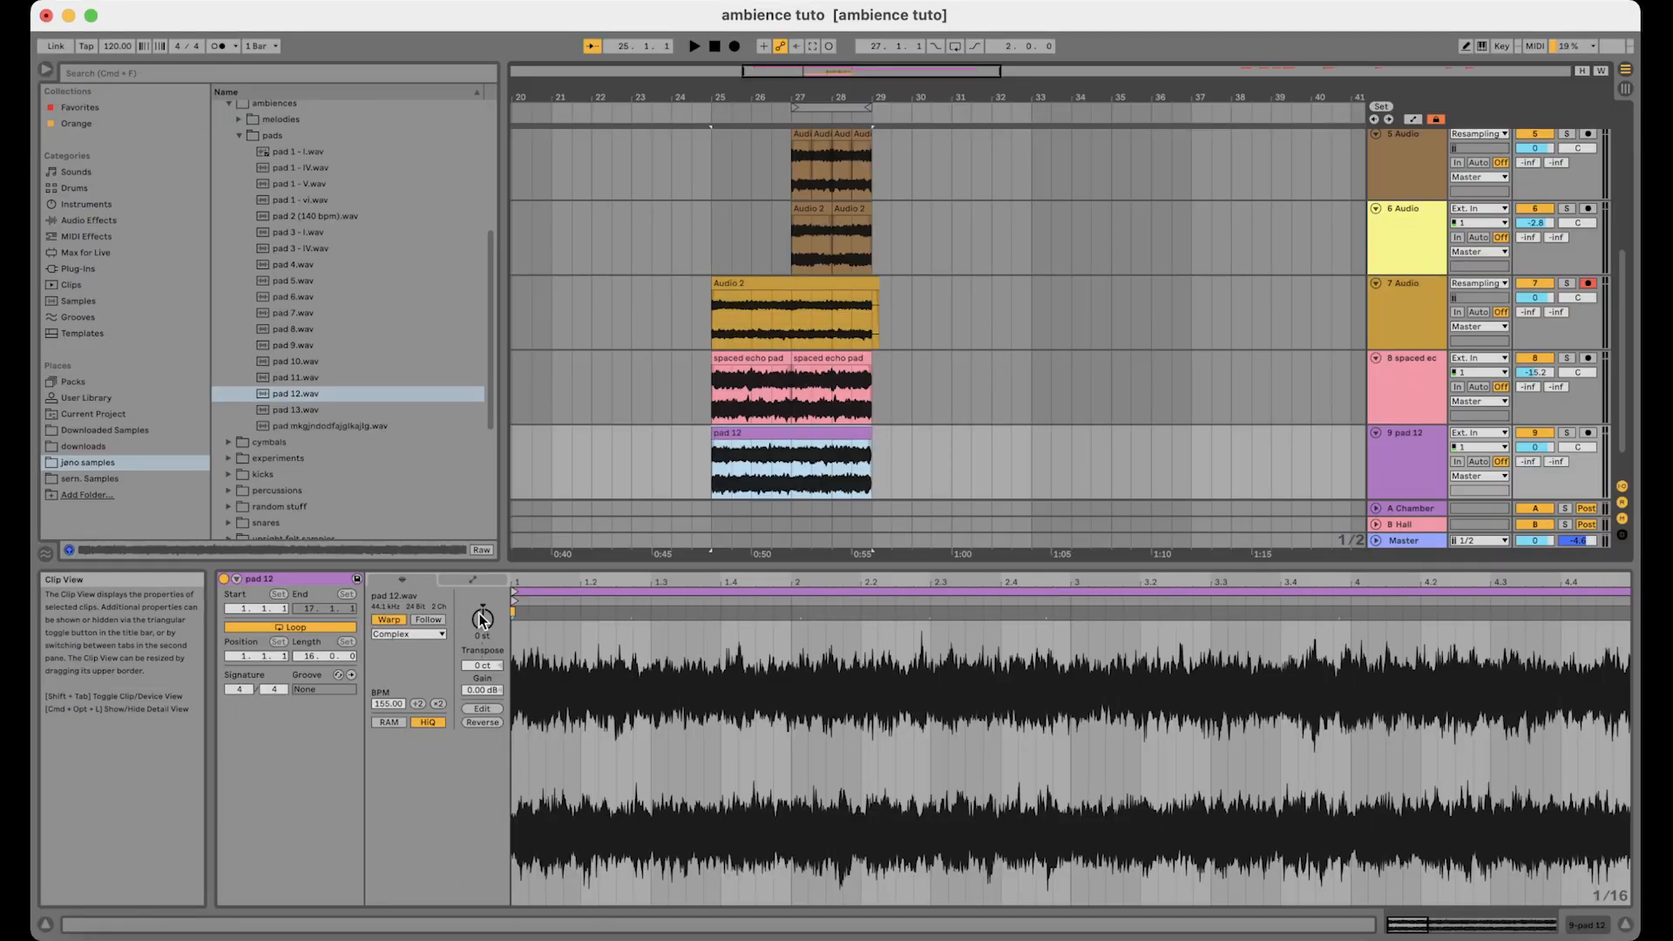
click(482, 619)
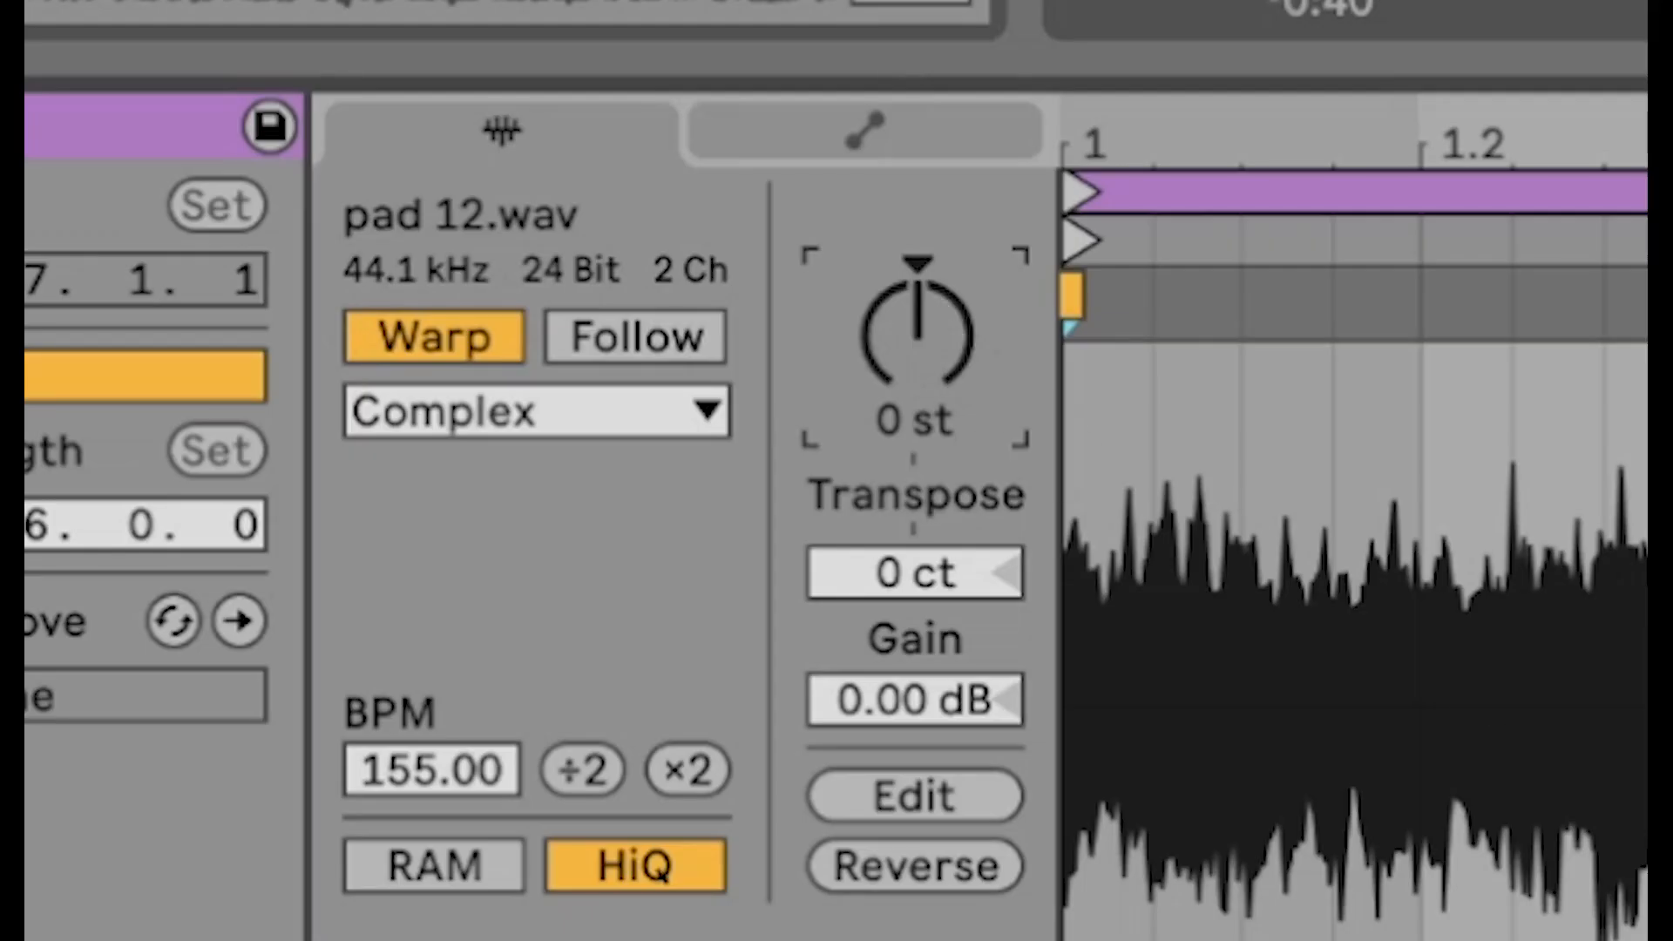
drag(918, 335, 918, 323)
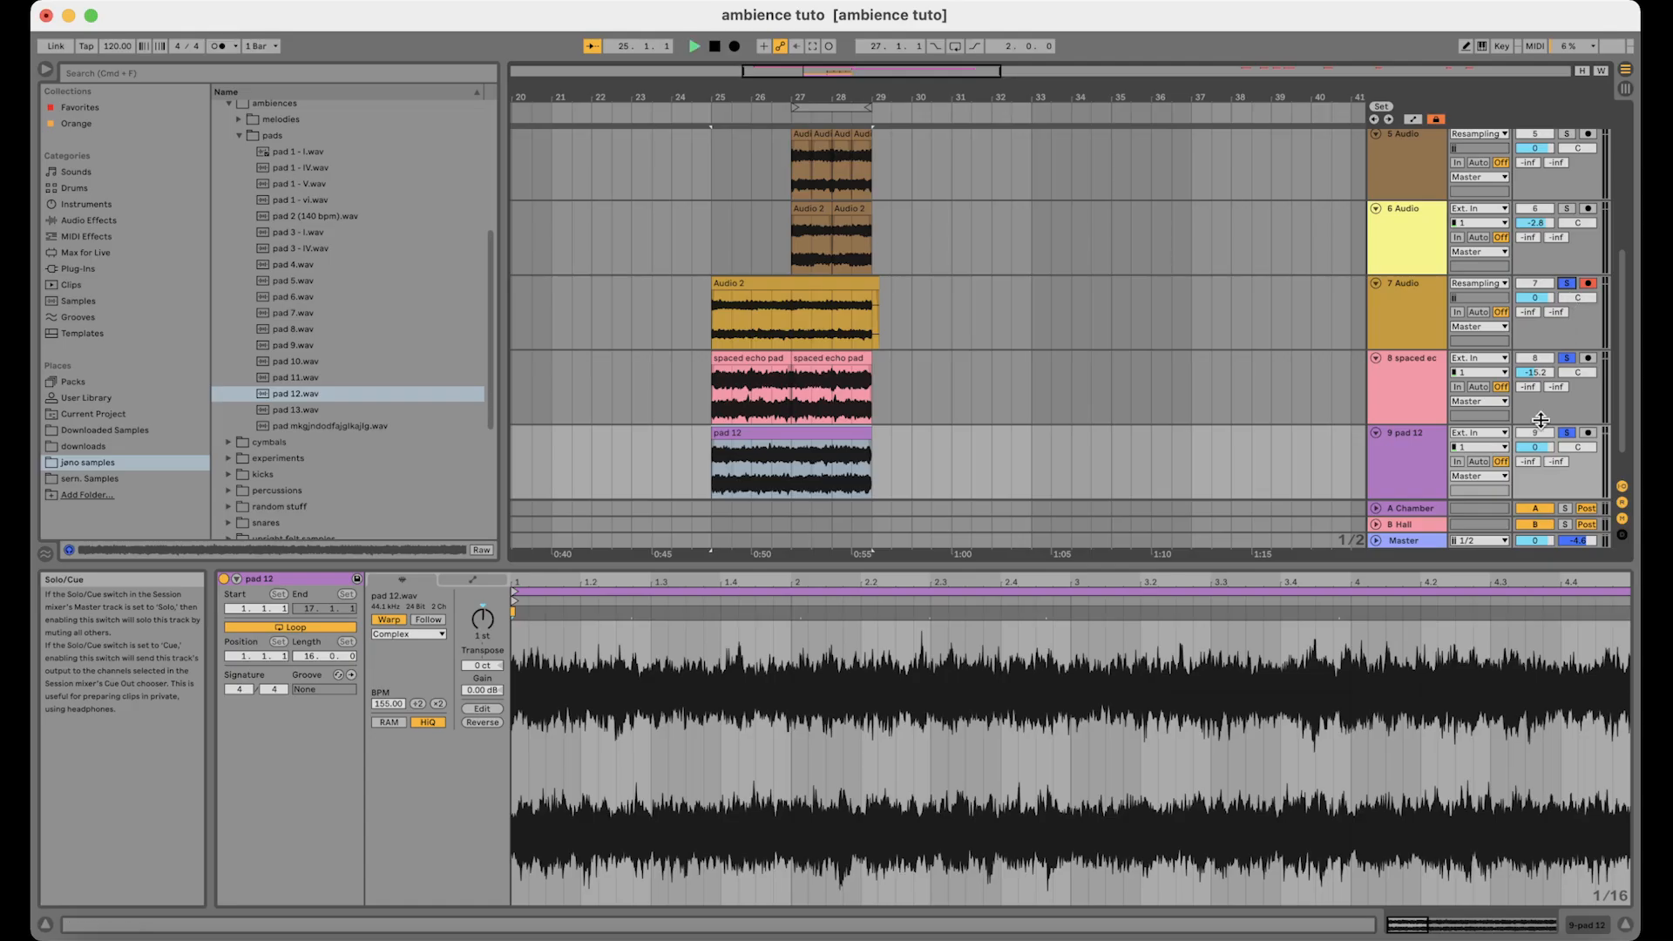
Set the pad 12 track's volume to -10.6 dB, and group it with 7 Audio and the spaced echo pad track, folding the group
key(space)
drag(1535, 448, 1535, 471)
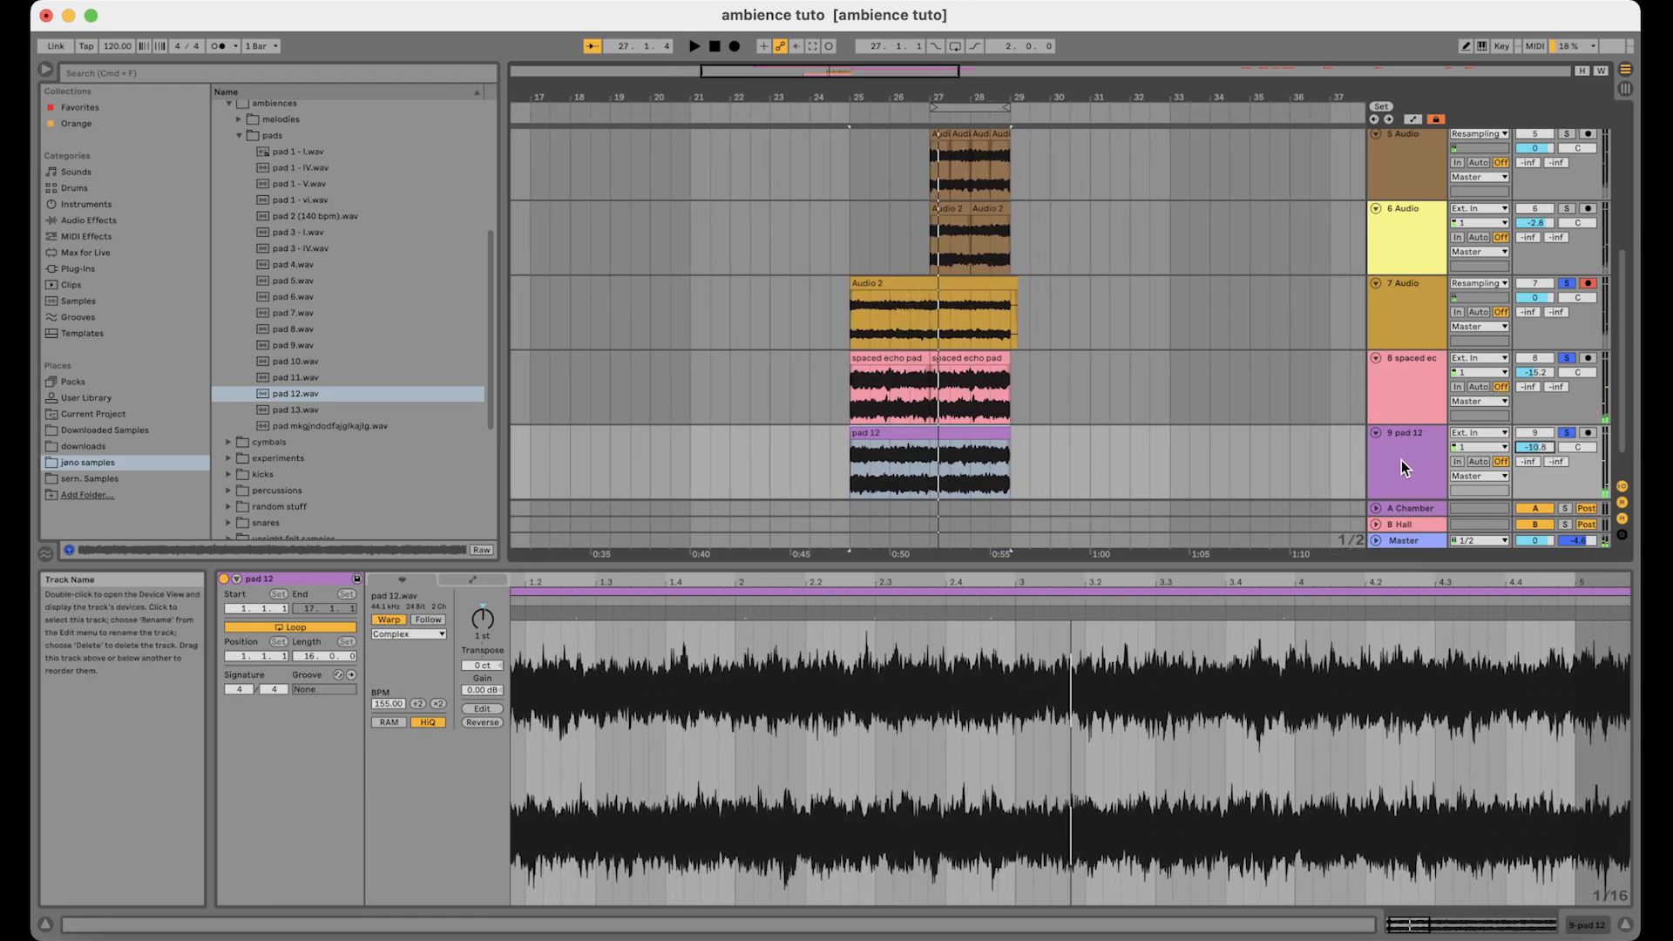
shift+click(1405, 311)
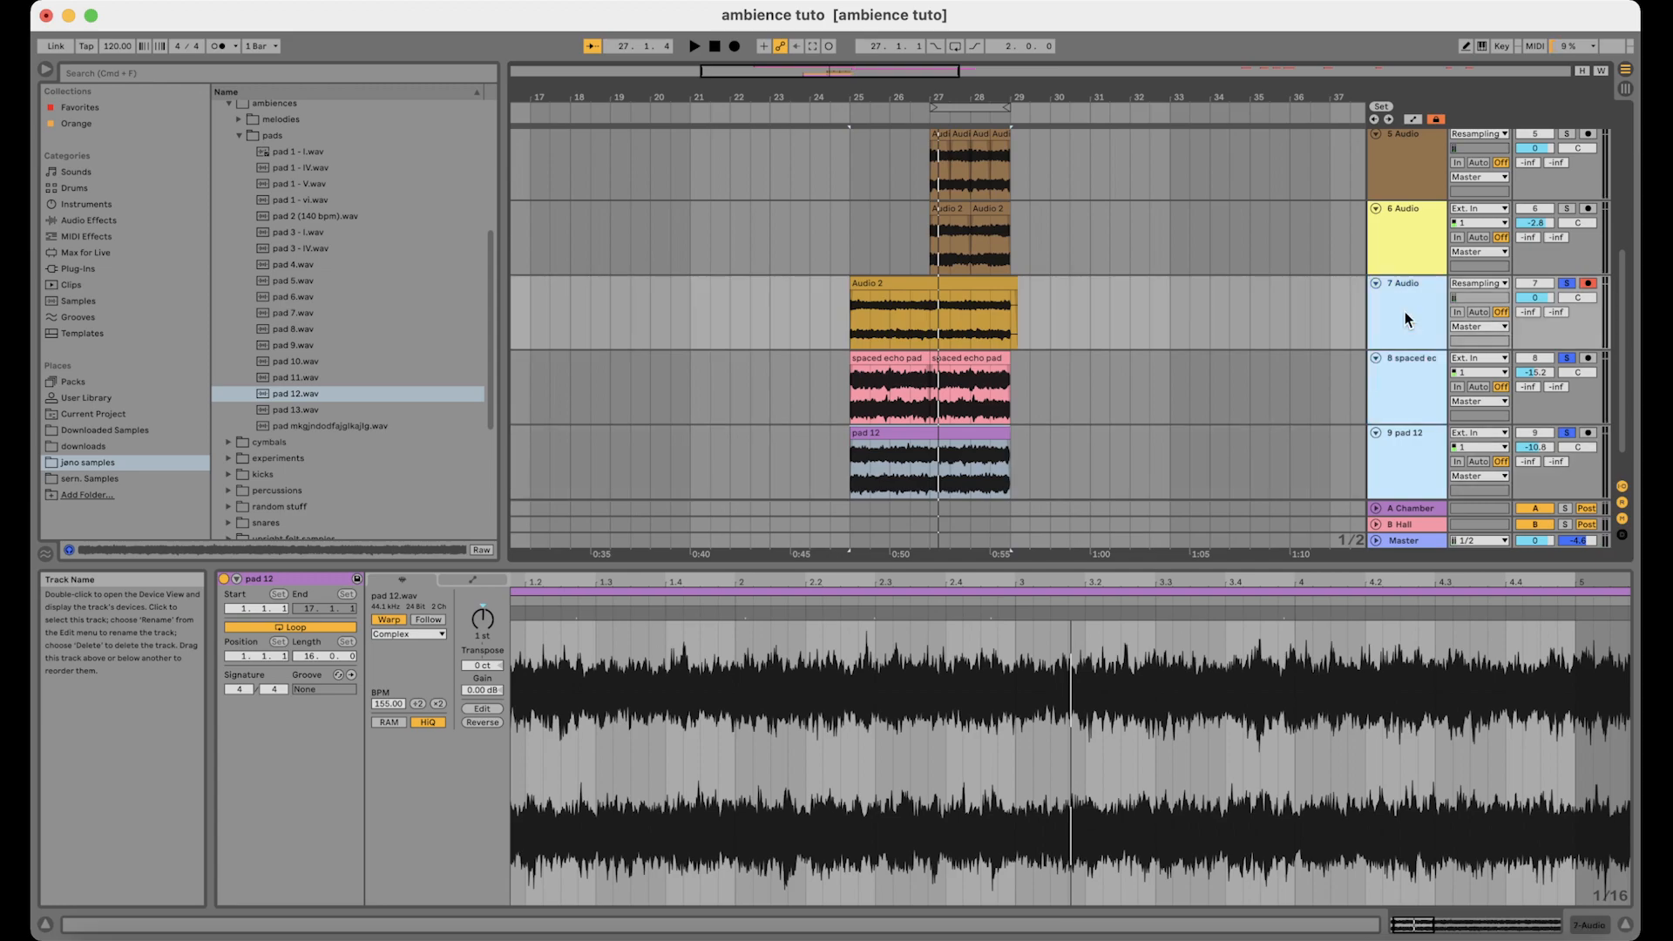
key(super+g)
click(1383, 284)
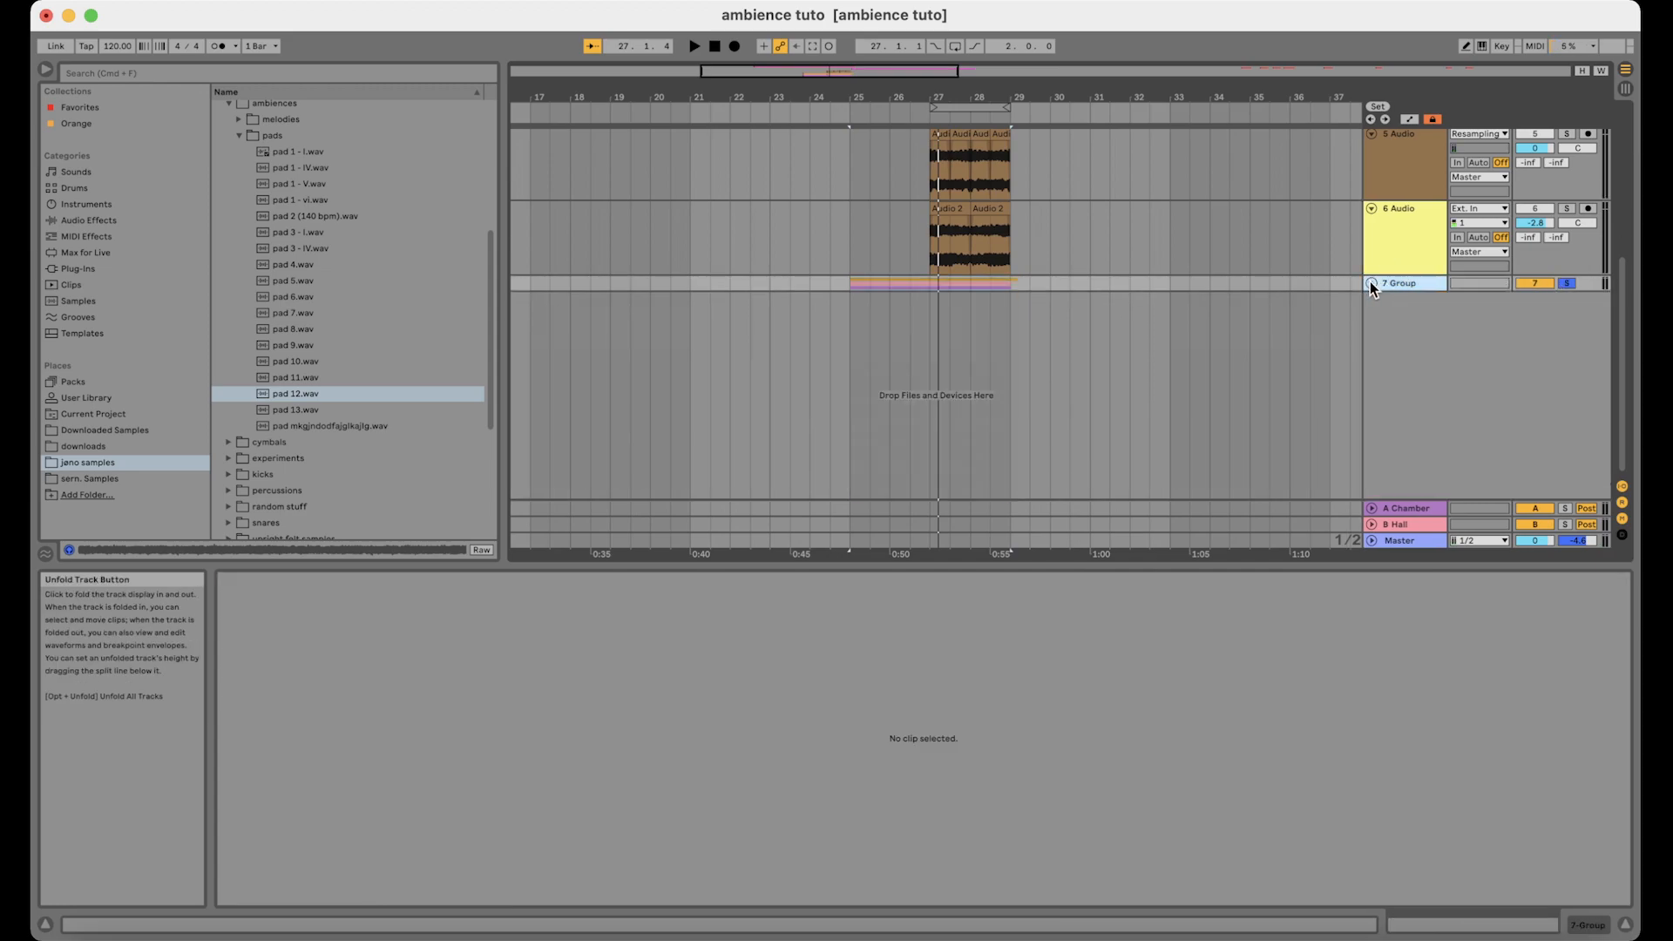
Add EQ Eight to the 7 Group track and set band 1 as a low cut at 156 Hz
scroll(1405, 280, up, 5)
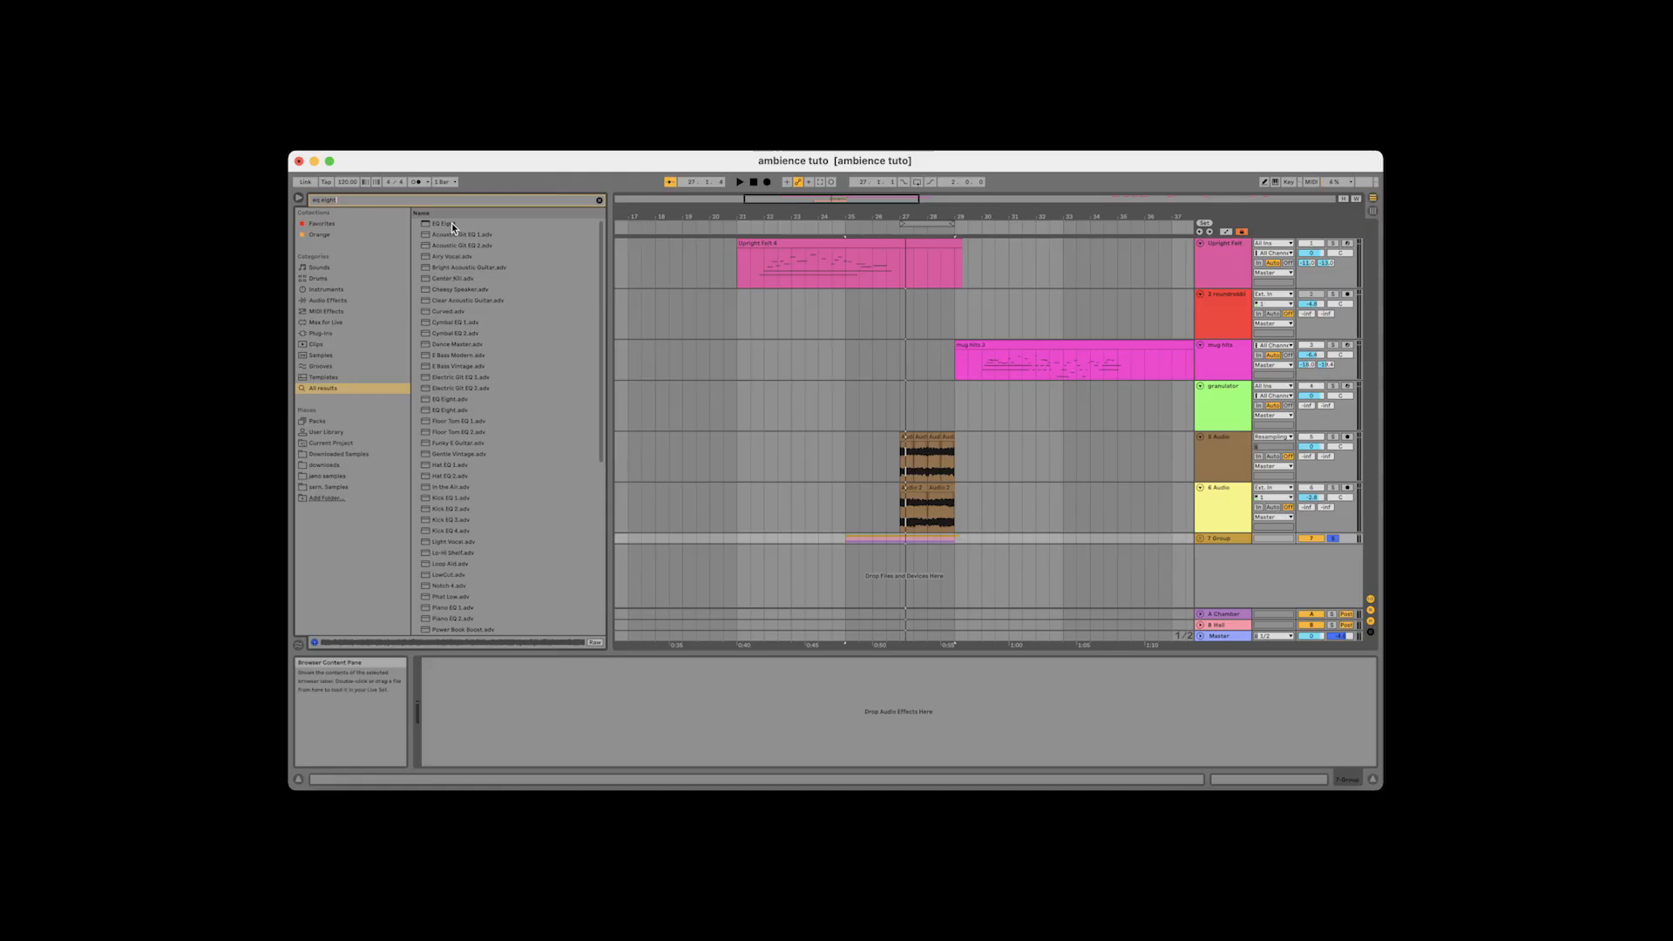
drag(451, 223, 832, 385)
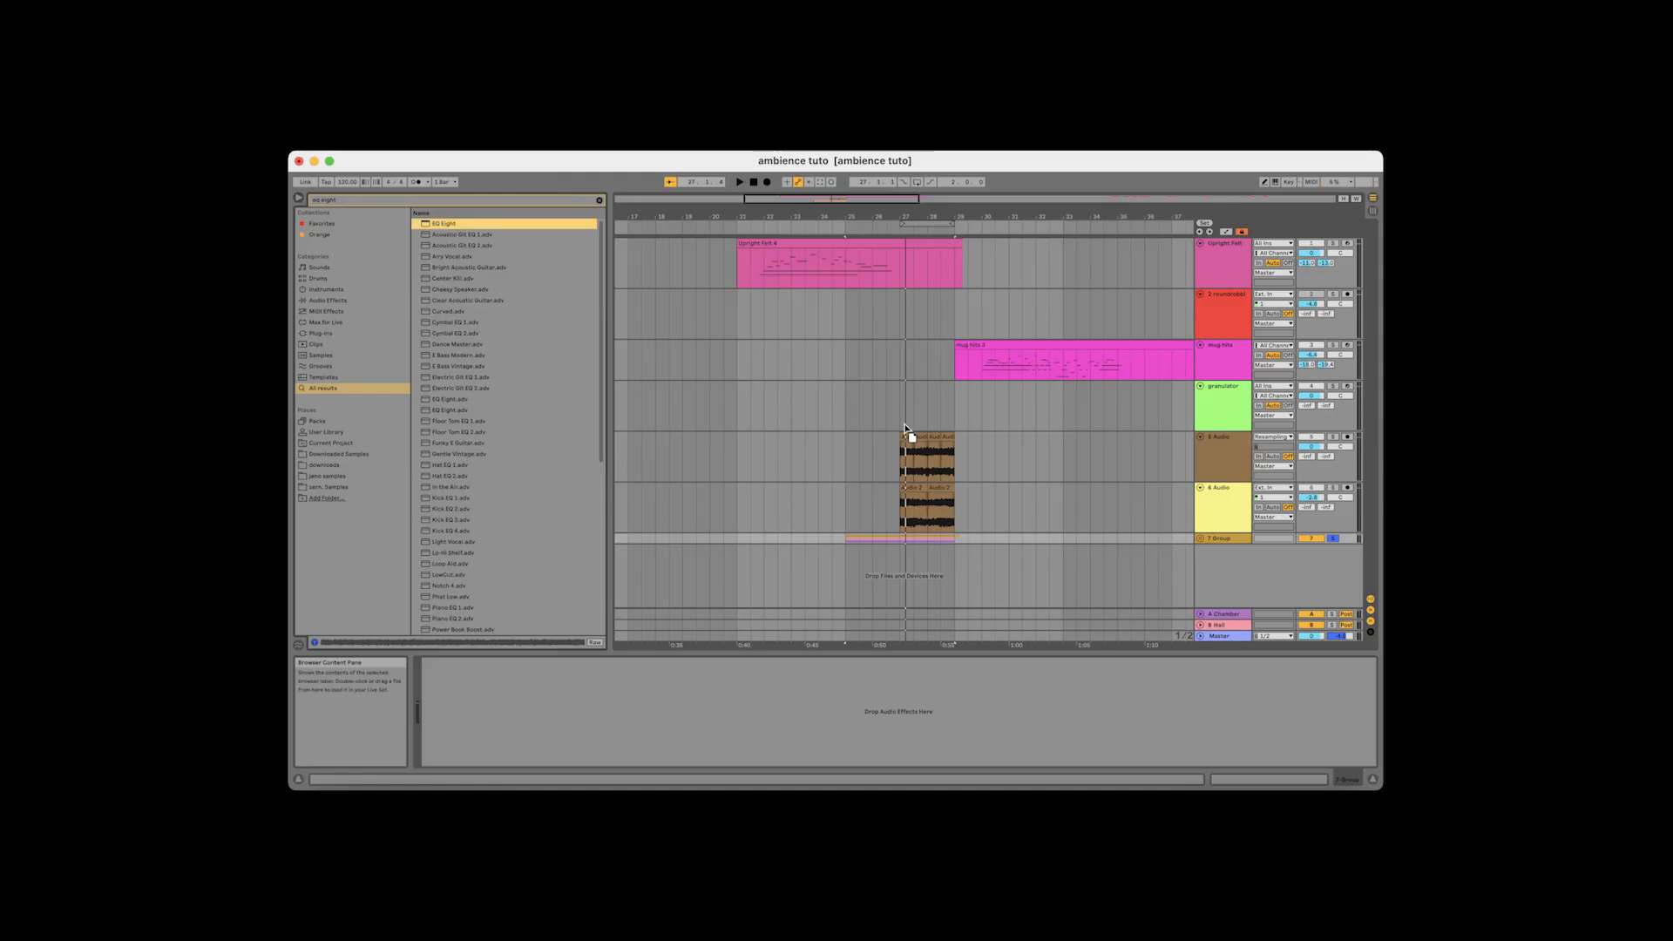
drag(1232, 548, 1229, 542)
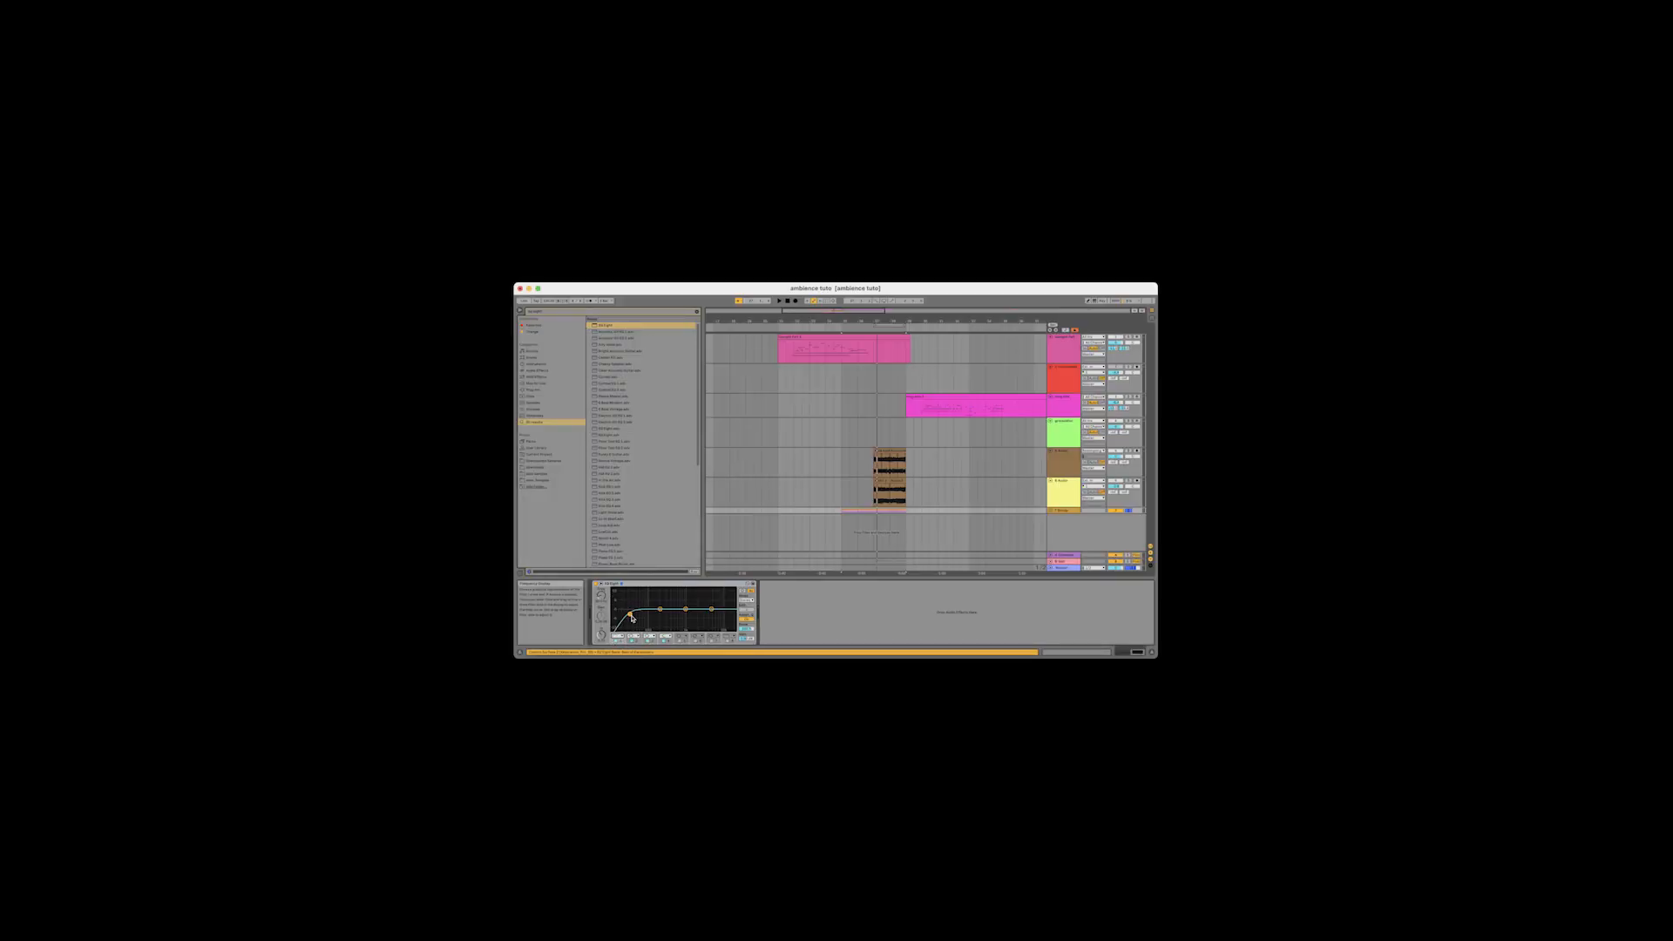
key(space)
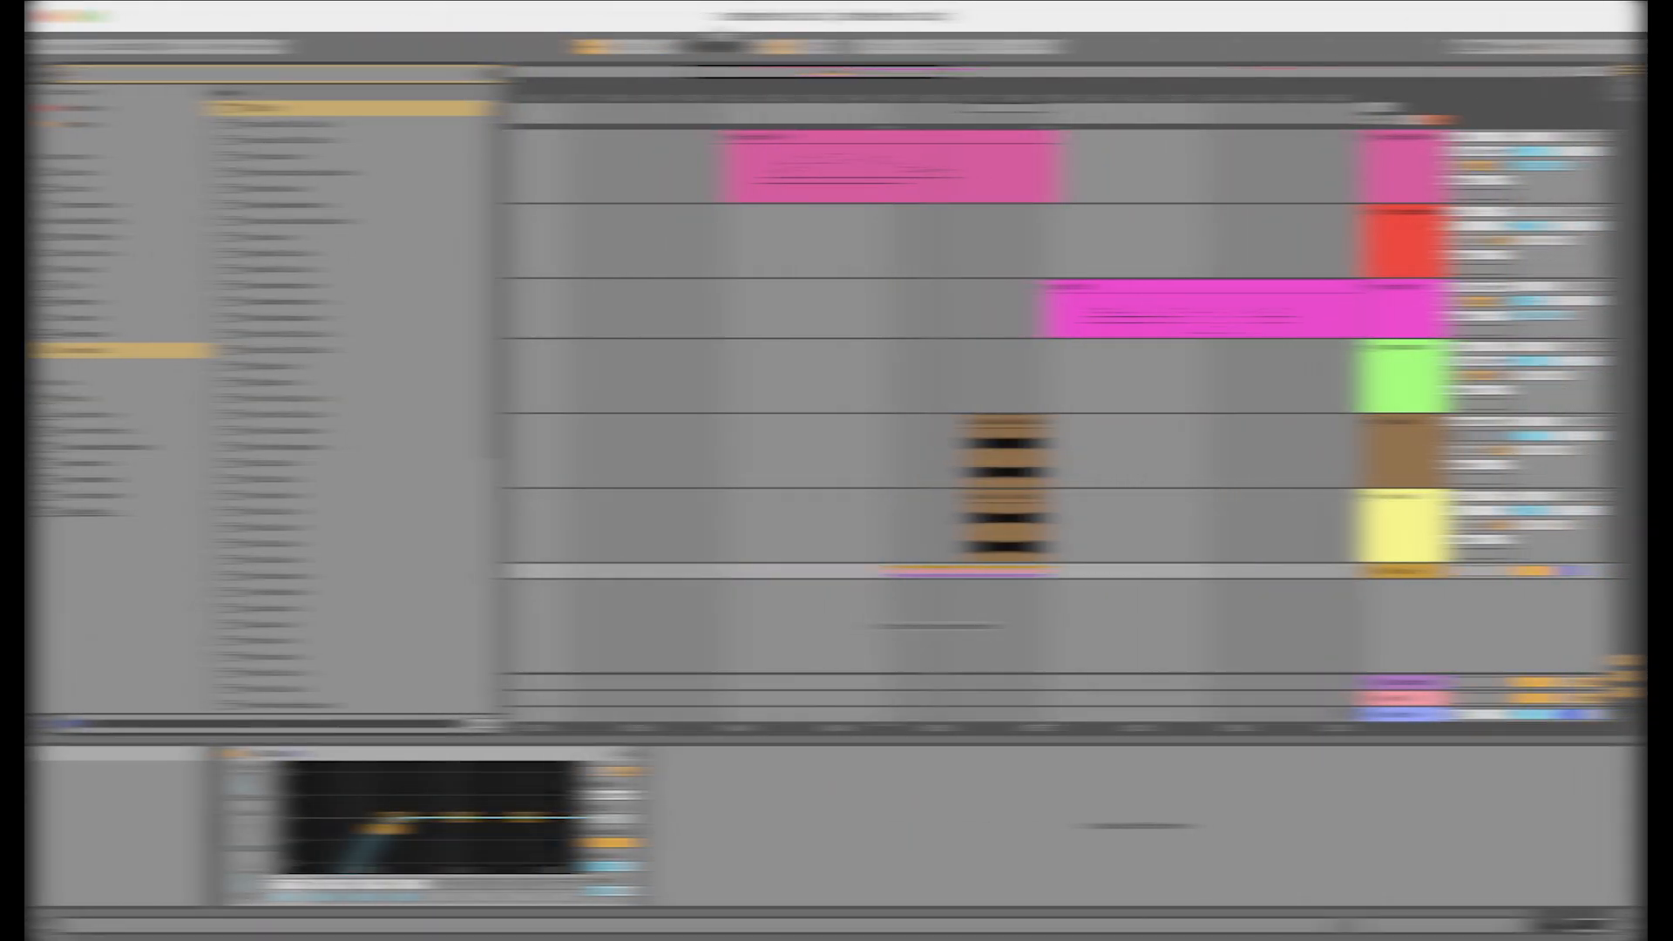
Search the browser for "camel", add CamelCrusher after the group's EQ and unfold its parameters with the British Clean preset loaded
text(camel)
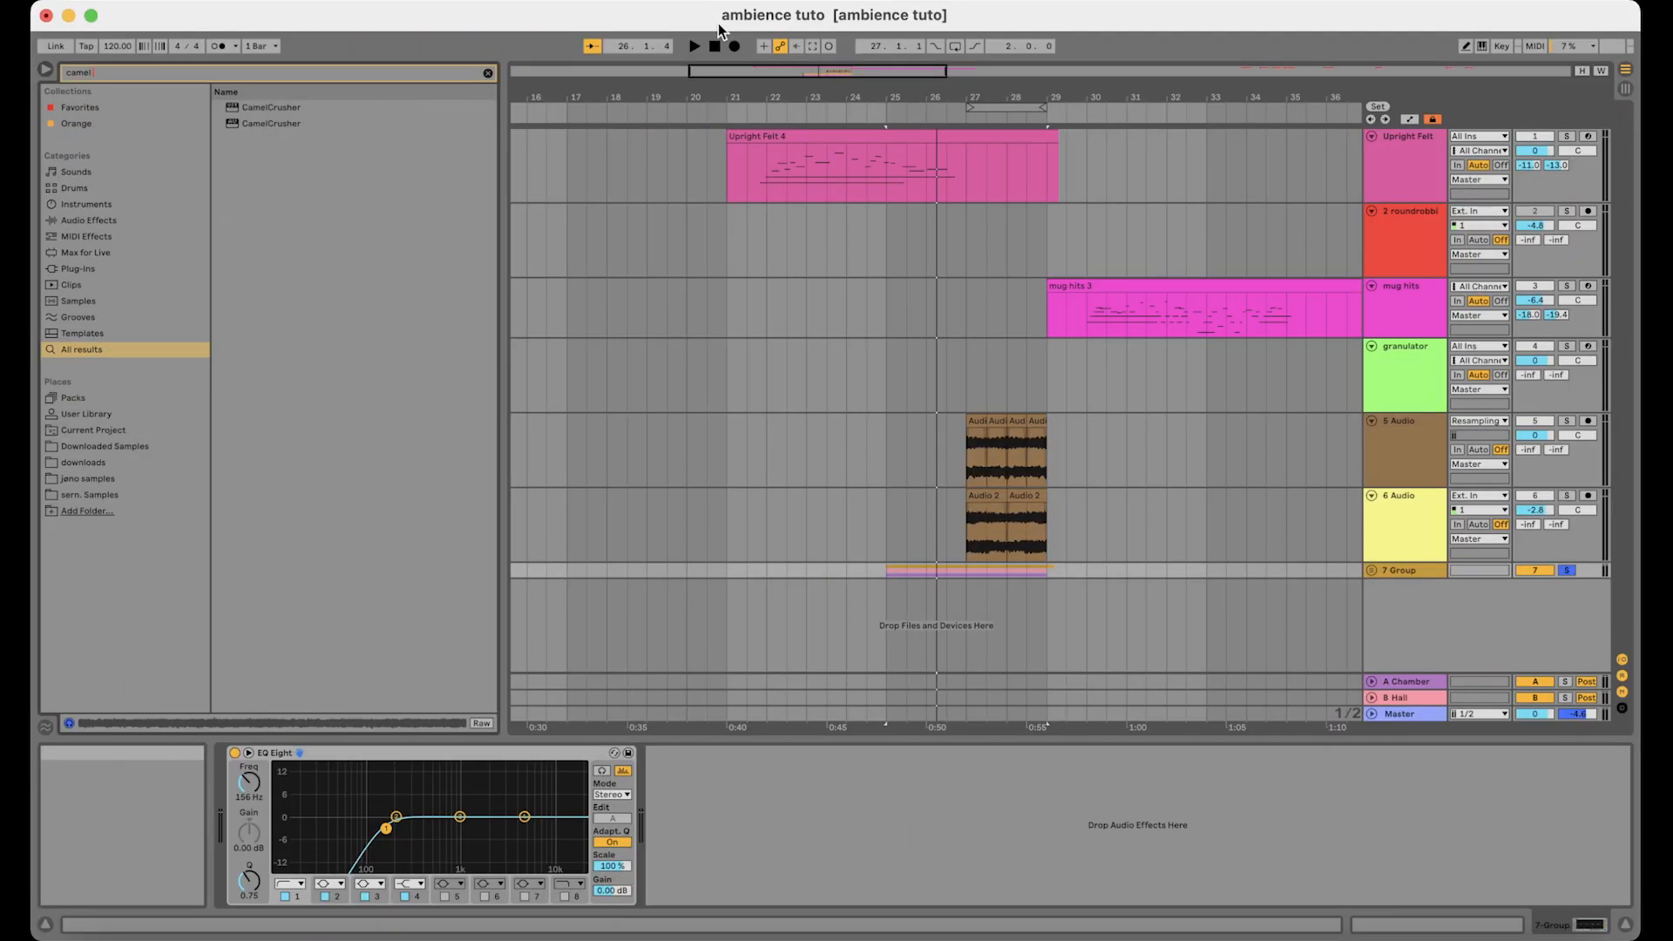
key(Down)
key(Return)
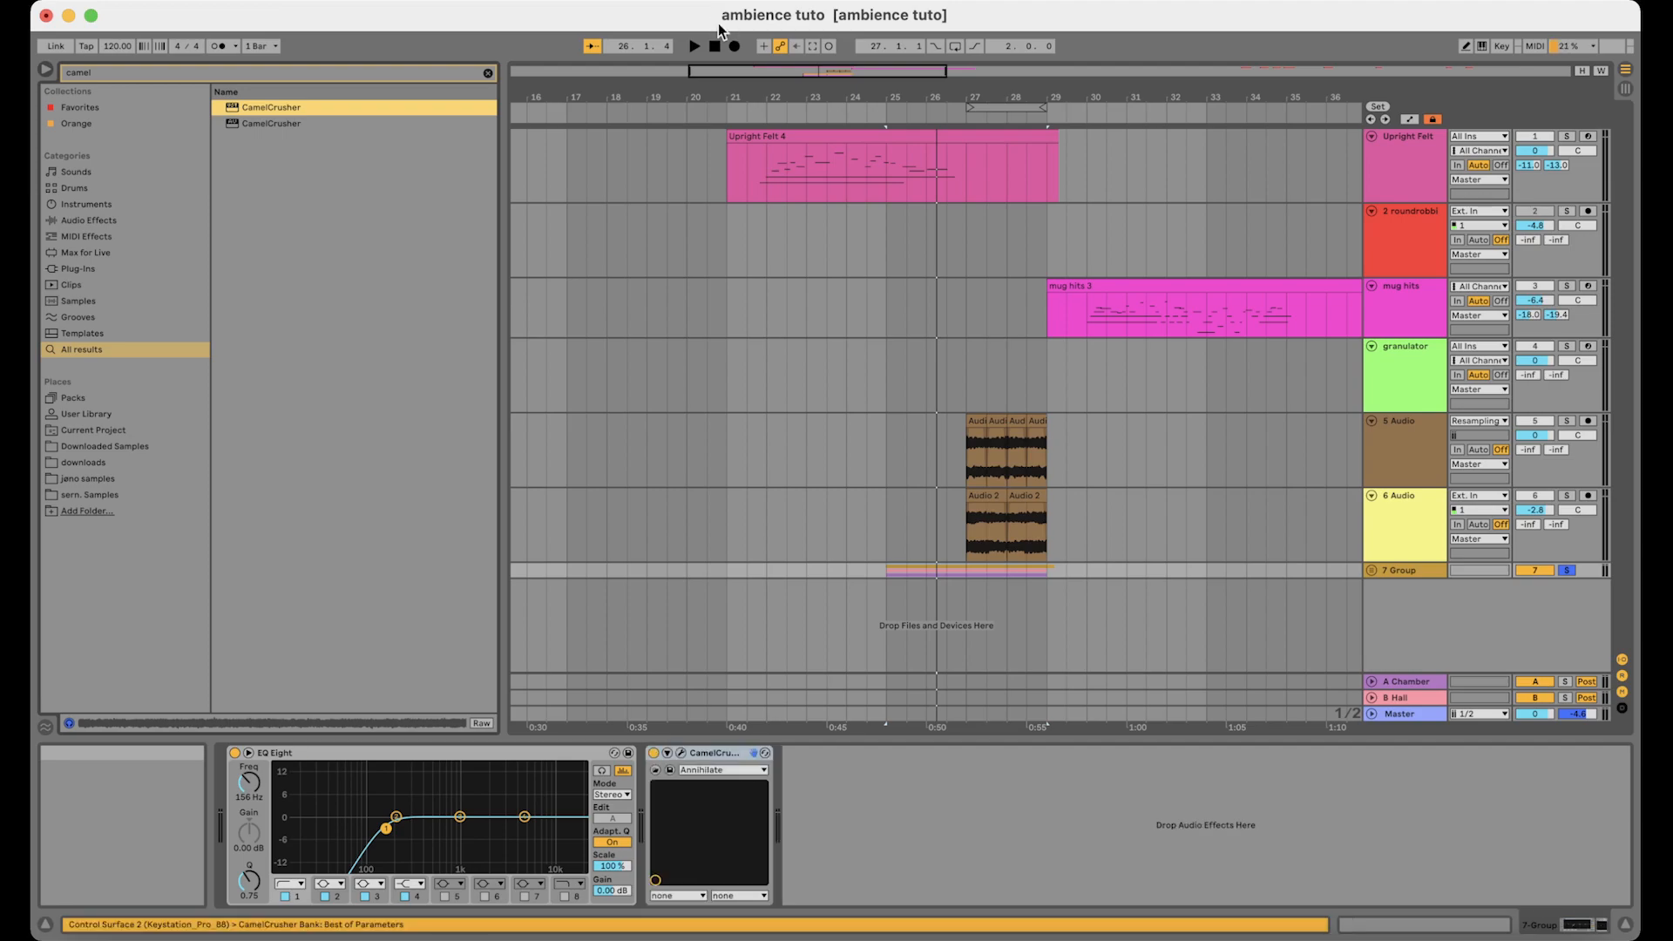
click(668, 755)
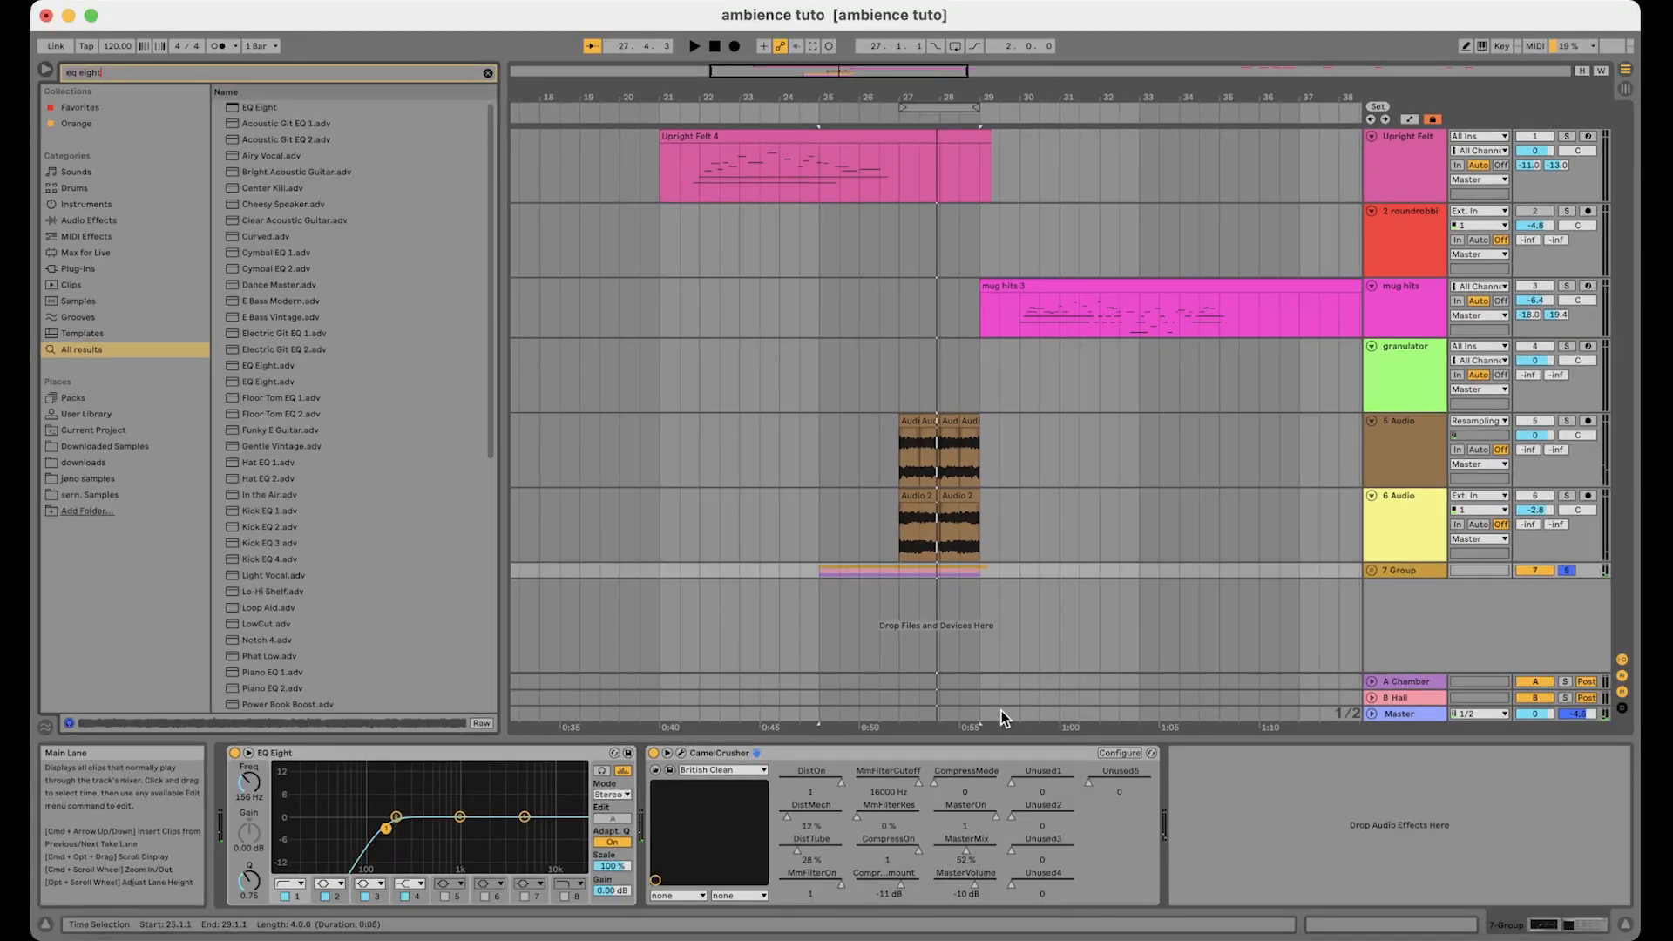
Add a second EQ Eight after CamelCrusher and use band 8 as a high cut at about 5 kHz
double_click(245, 108)
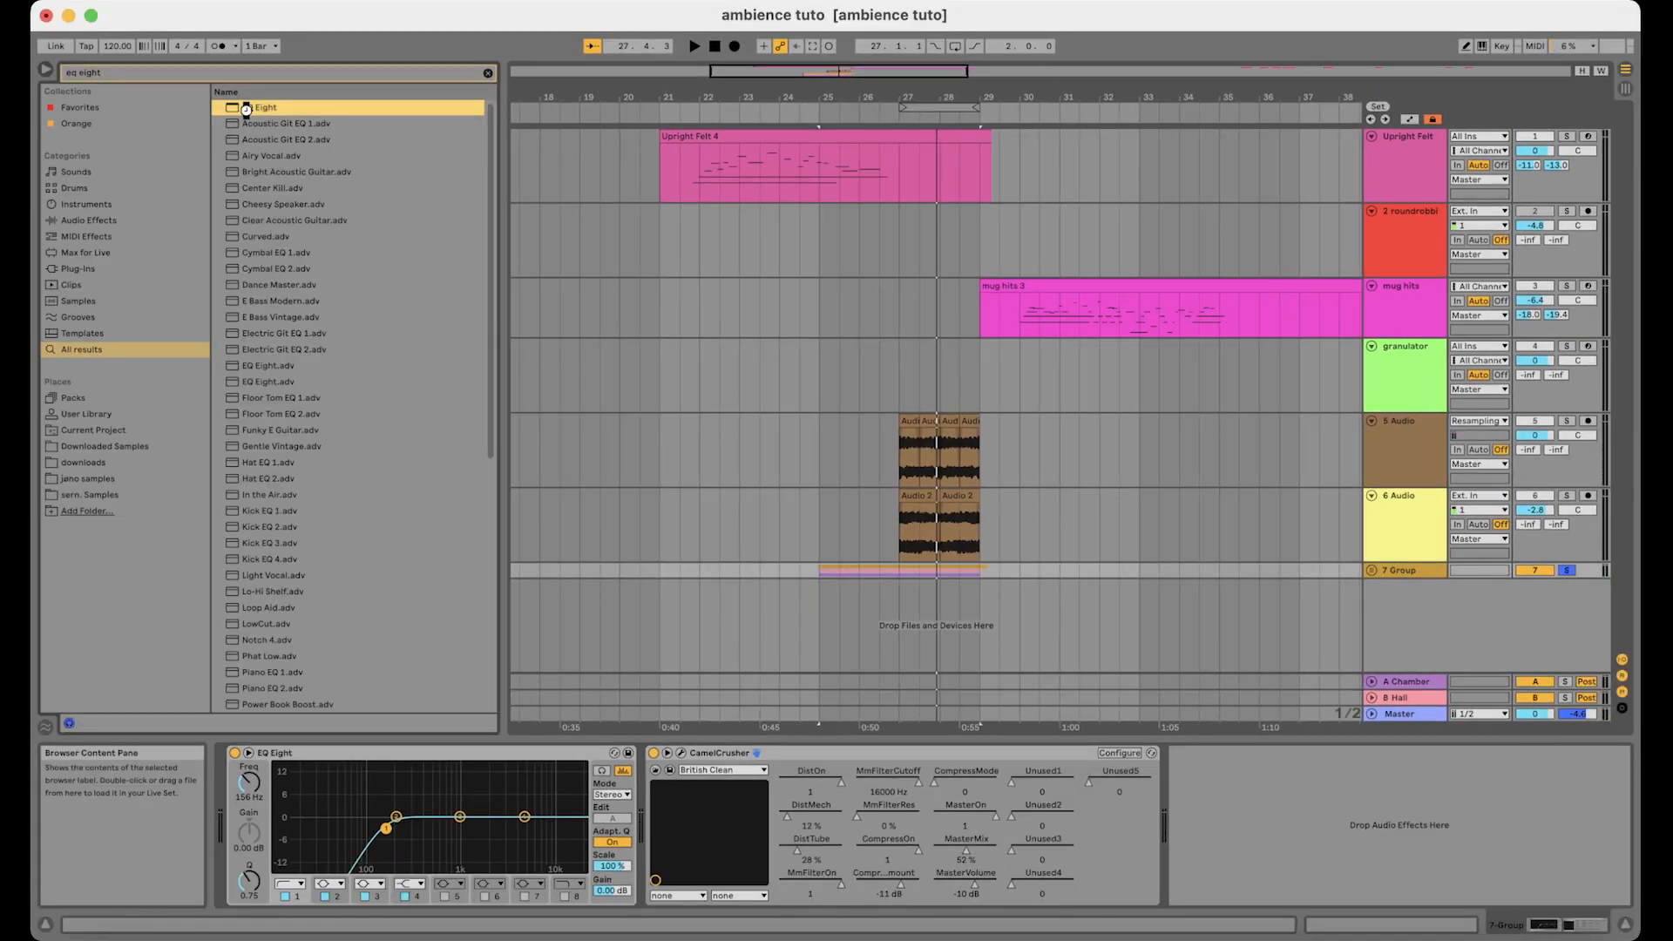
click(1340, 751)
drag(1315, 467, 1188, 498)
Change the second EQ's band 1 to a low cut above 100 Hz and dip band 2 by about 3 dB near 350 Hz
click(228, 702)
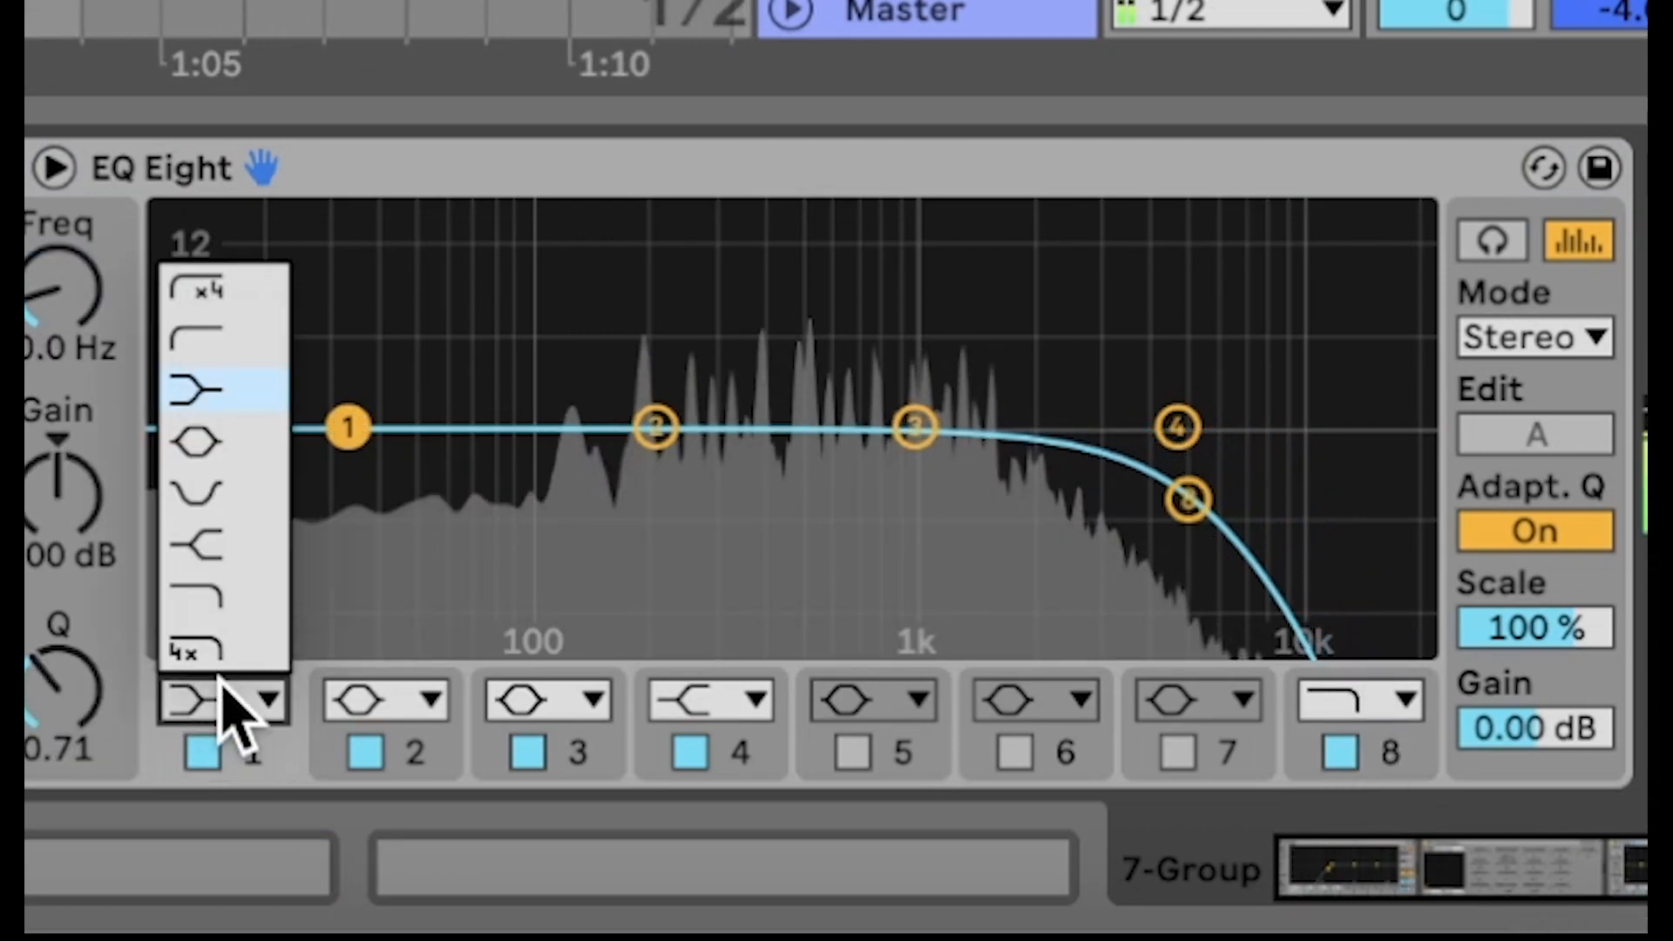
click(217, 360)
drag(349, 478, 594, 482)
drag(656, 426, 741, 478)
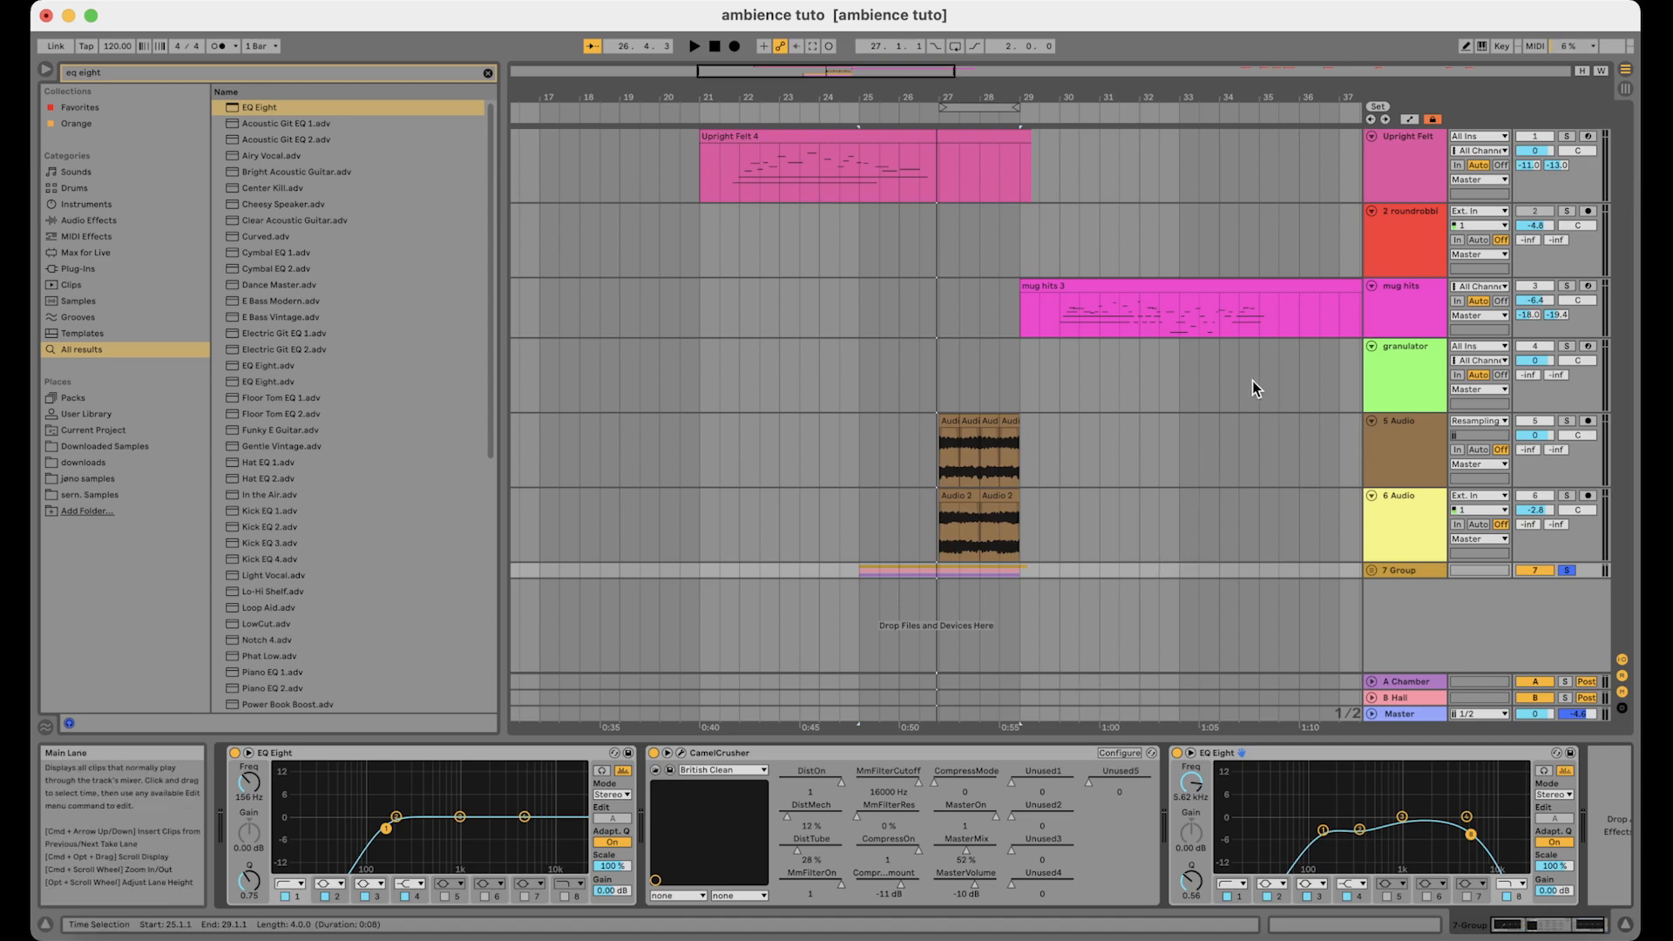
click(1422, 159)
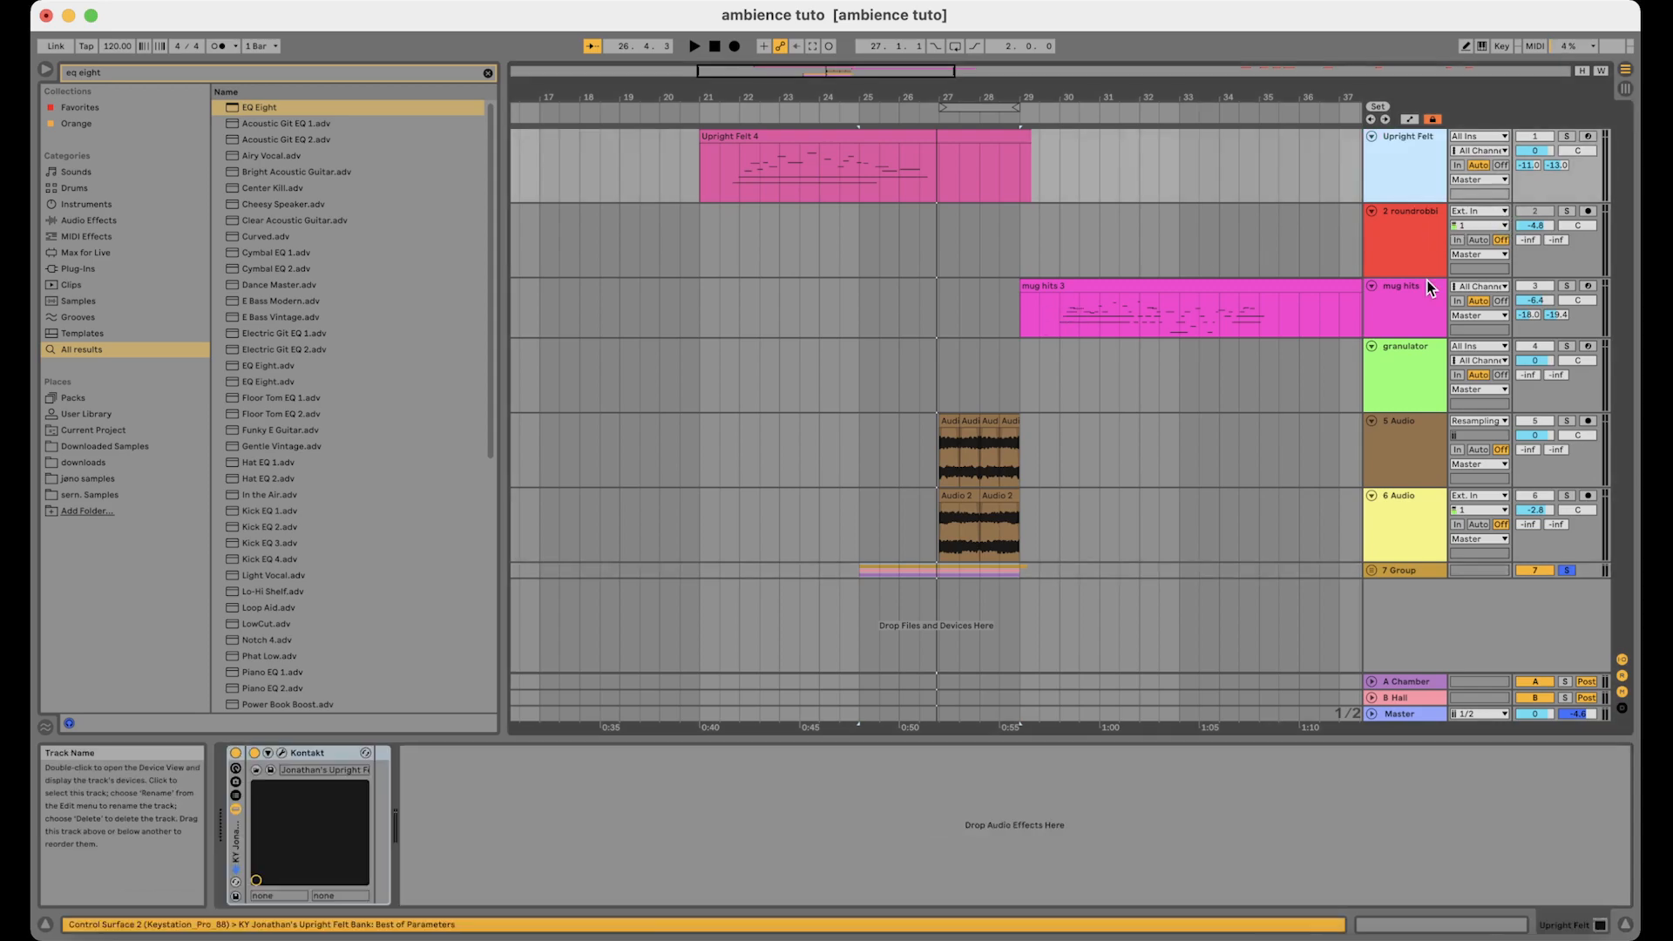
click(1416, 353)
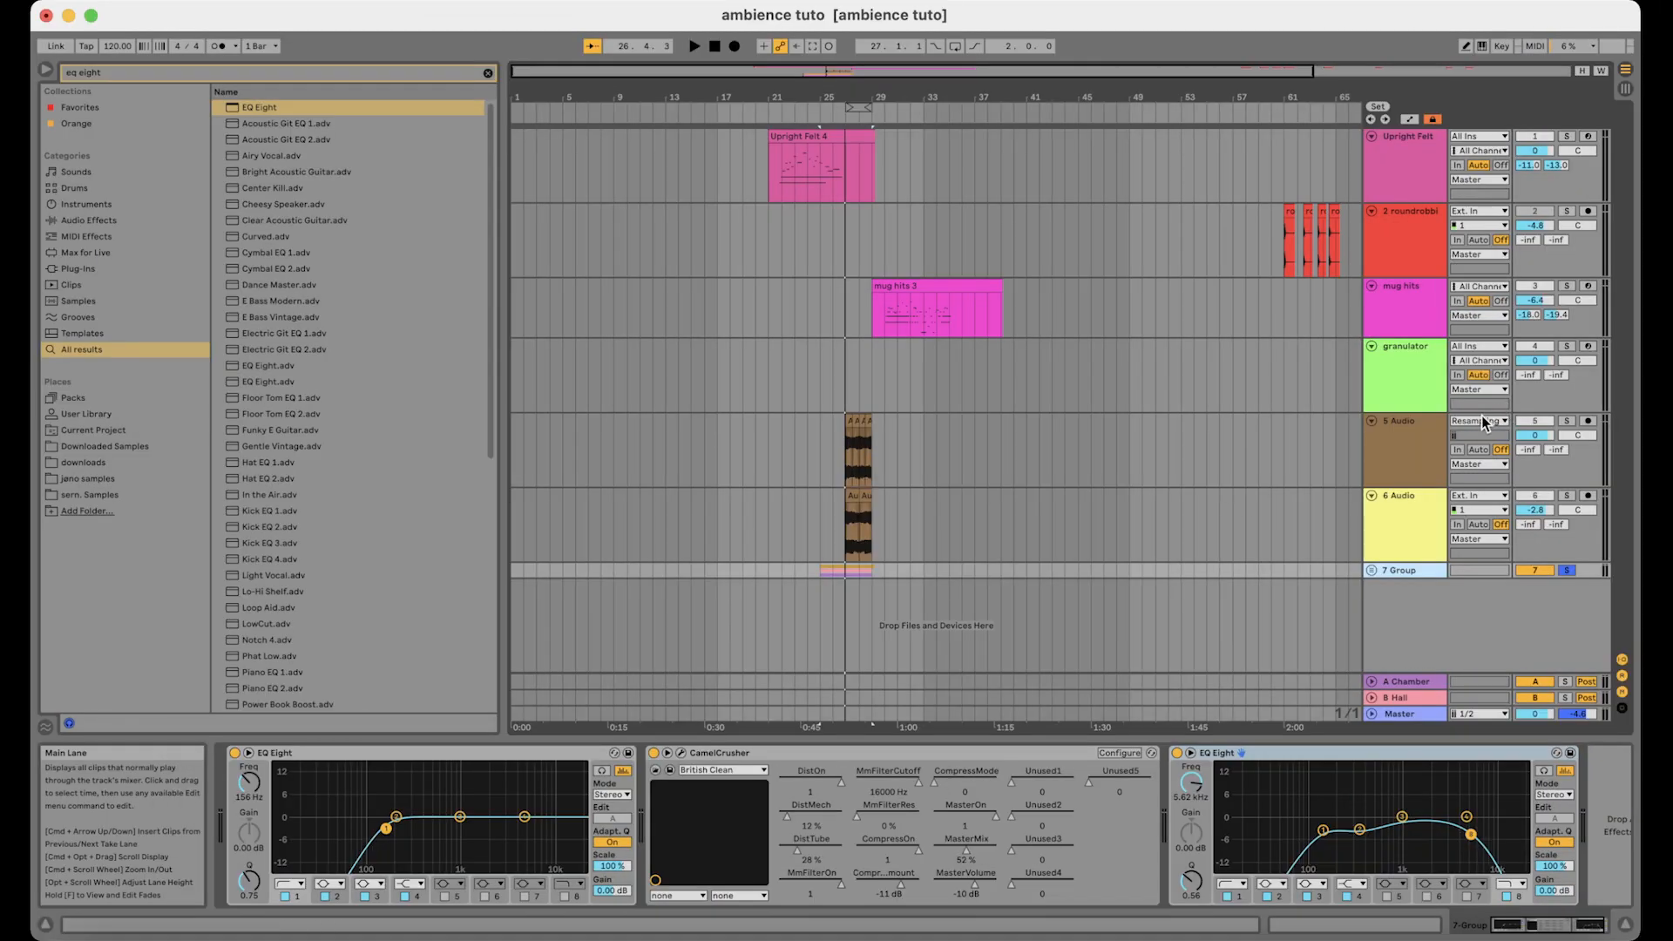
click(1392, 376)
scroll(966, 574, up, 2)
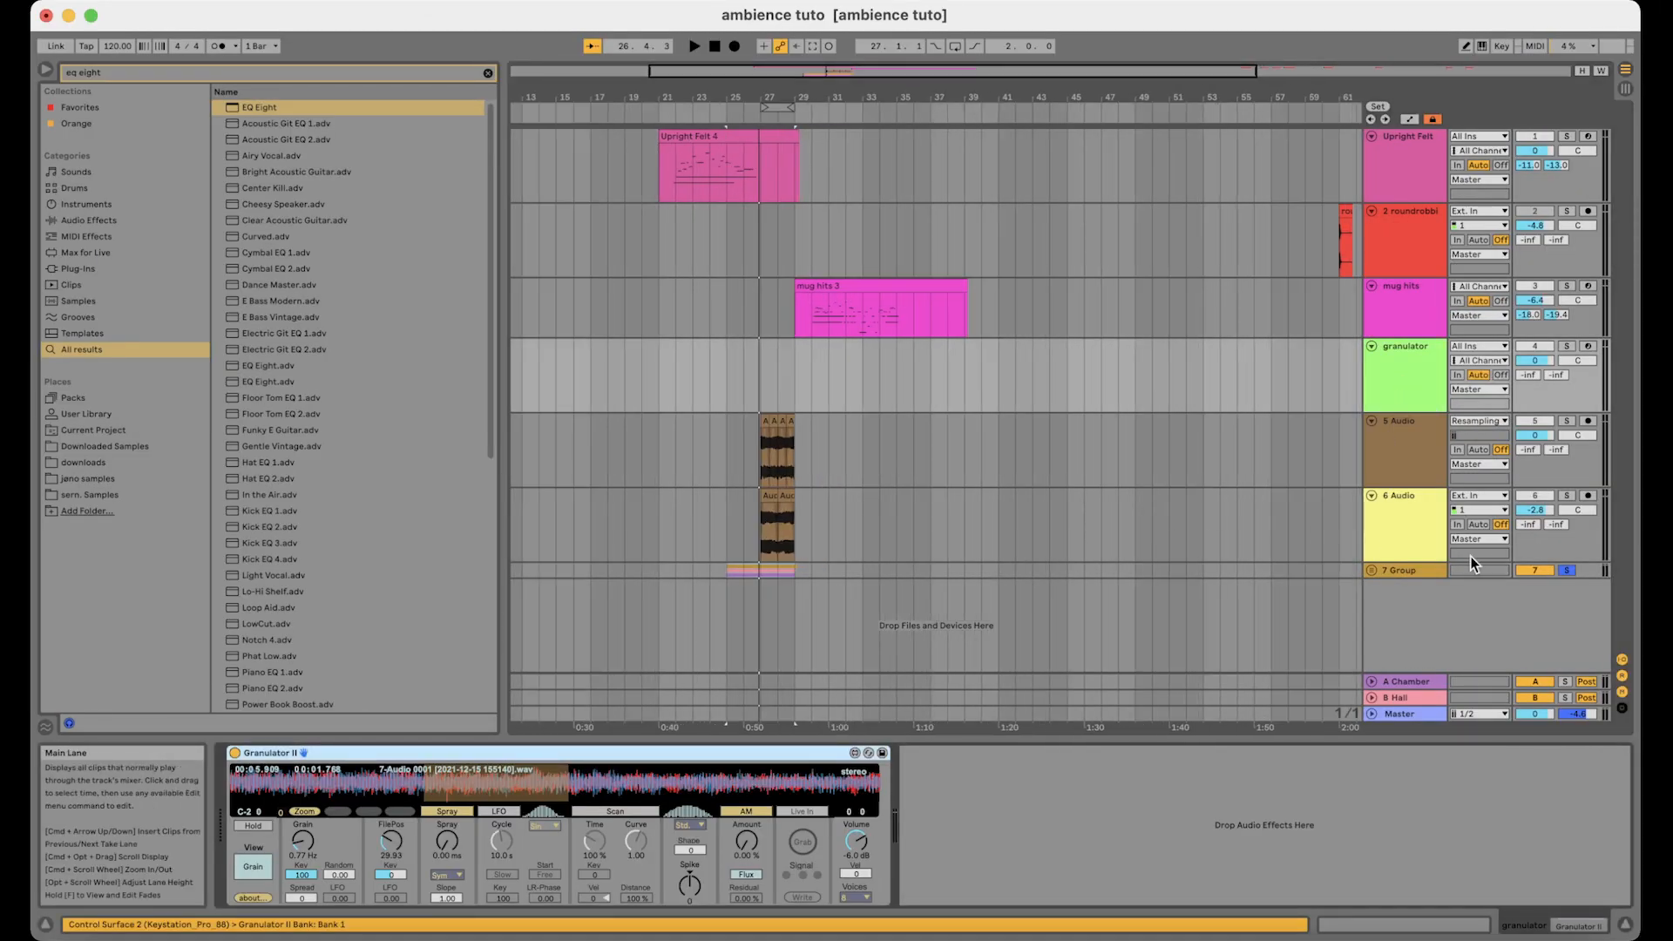
Add an audio track below 7 Group, set its input to Resampling and record the soloed group onto it
click(1431, 571)
key(super+t)
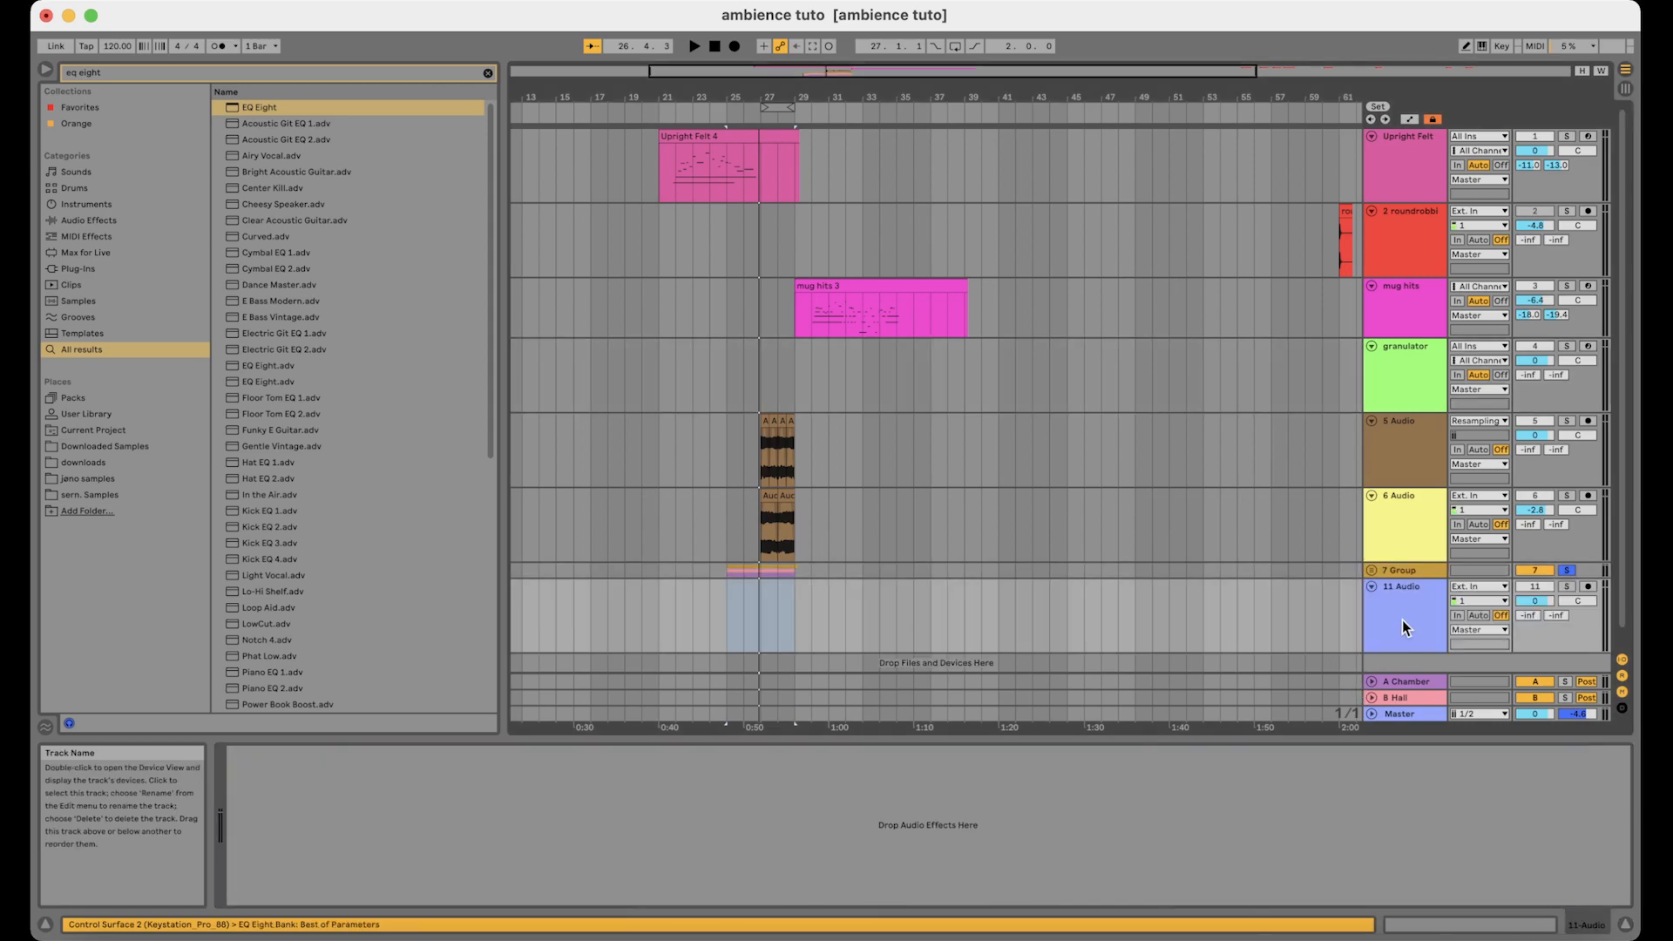
click(1482, 586)
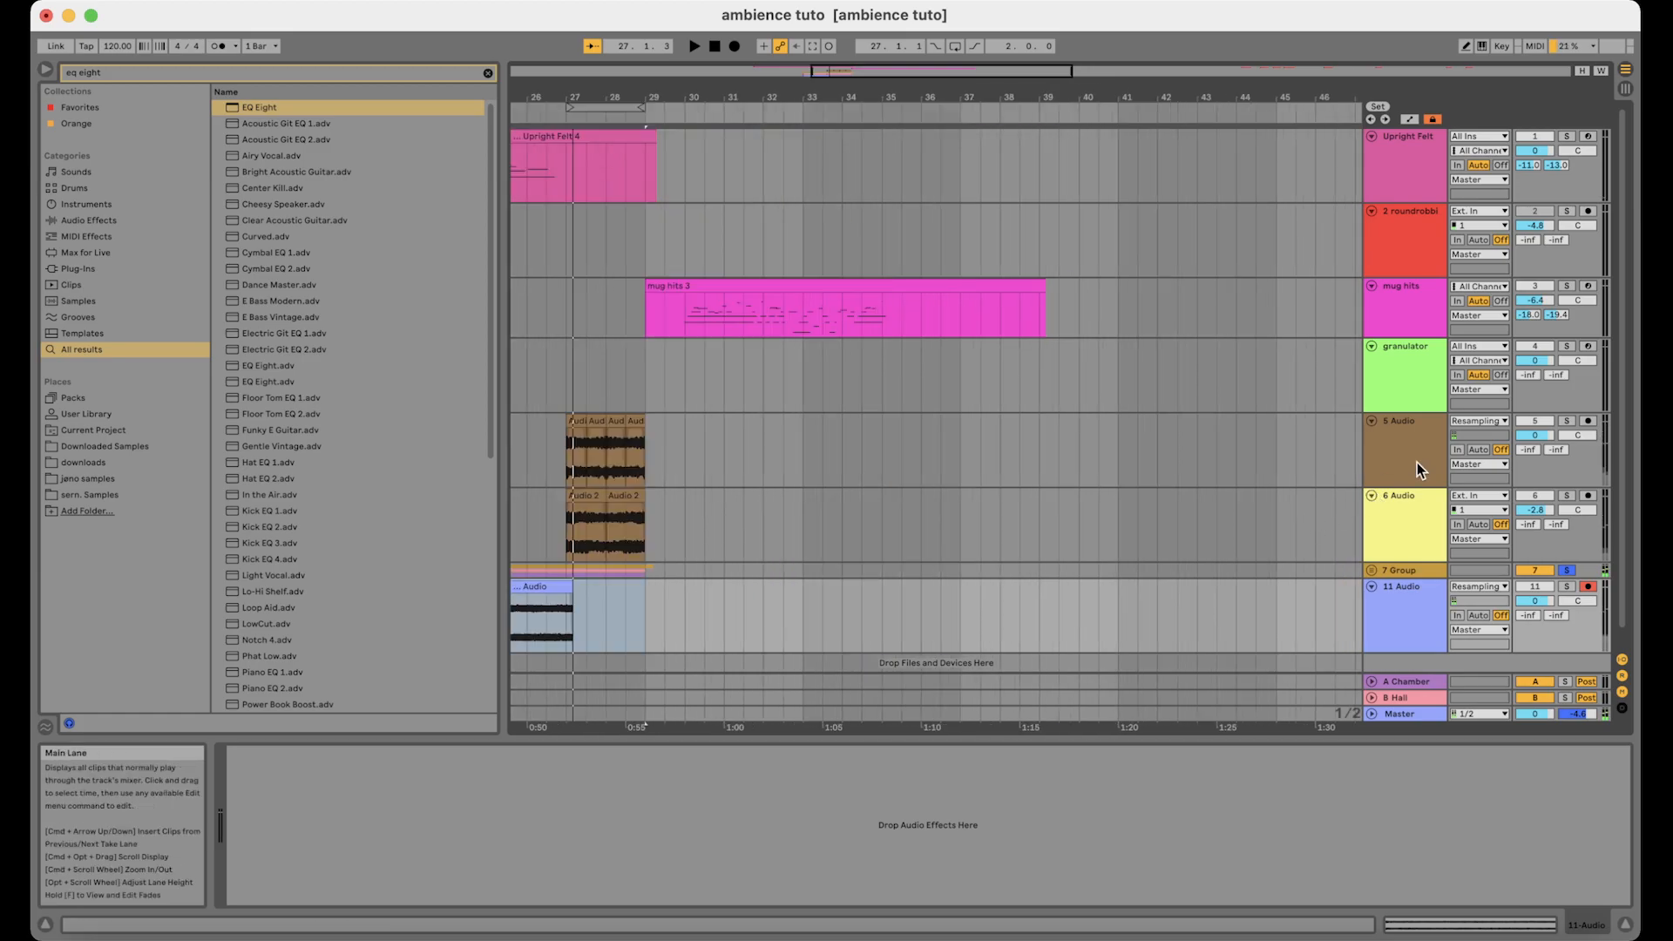
Load the newly recorded 11 Audio clip into Granulator II on the granulator track, with that track soloed and armed
click(1425, 384)
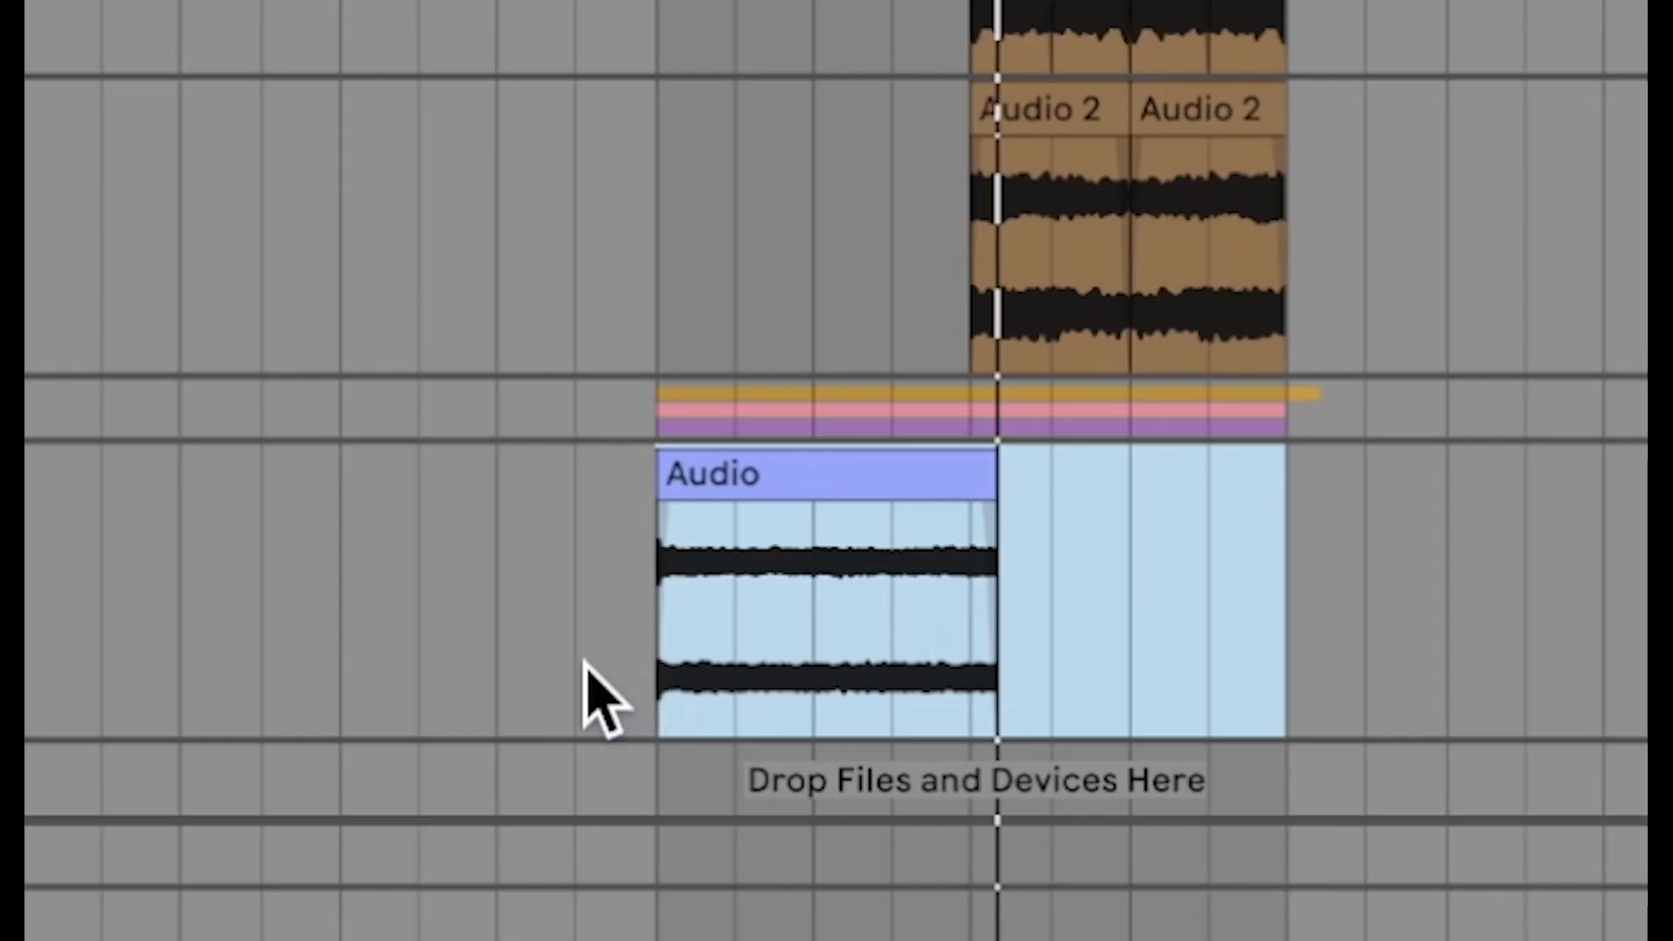
drag(843, 463, 828, 449)
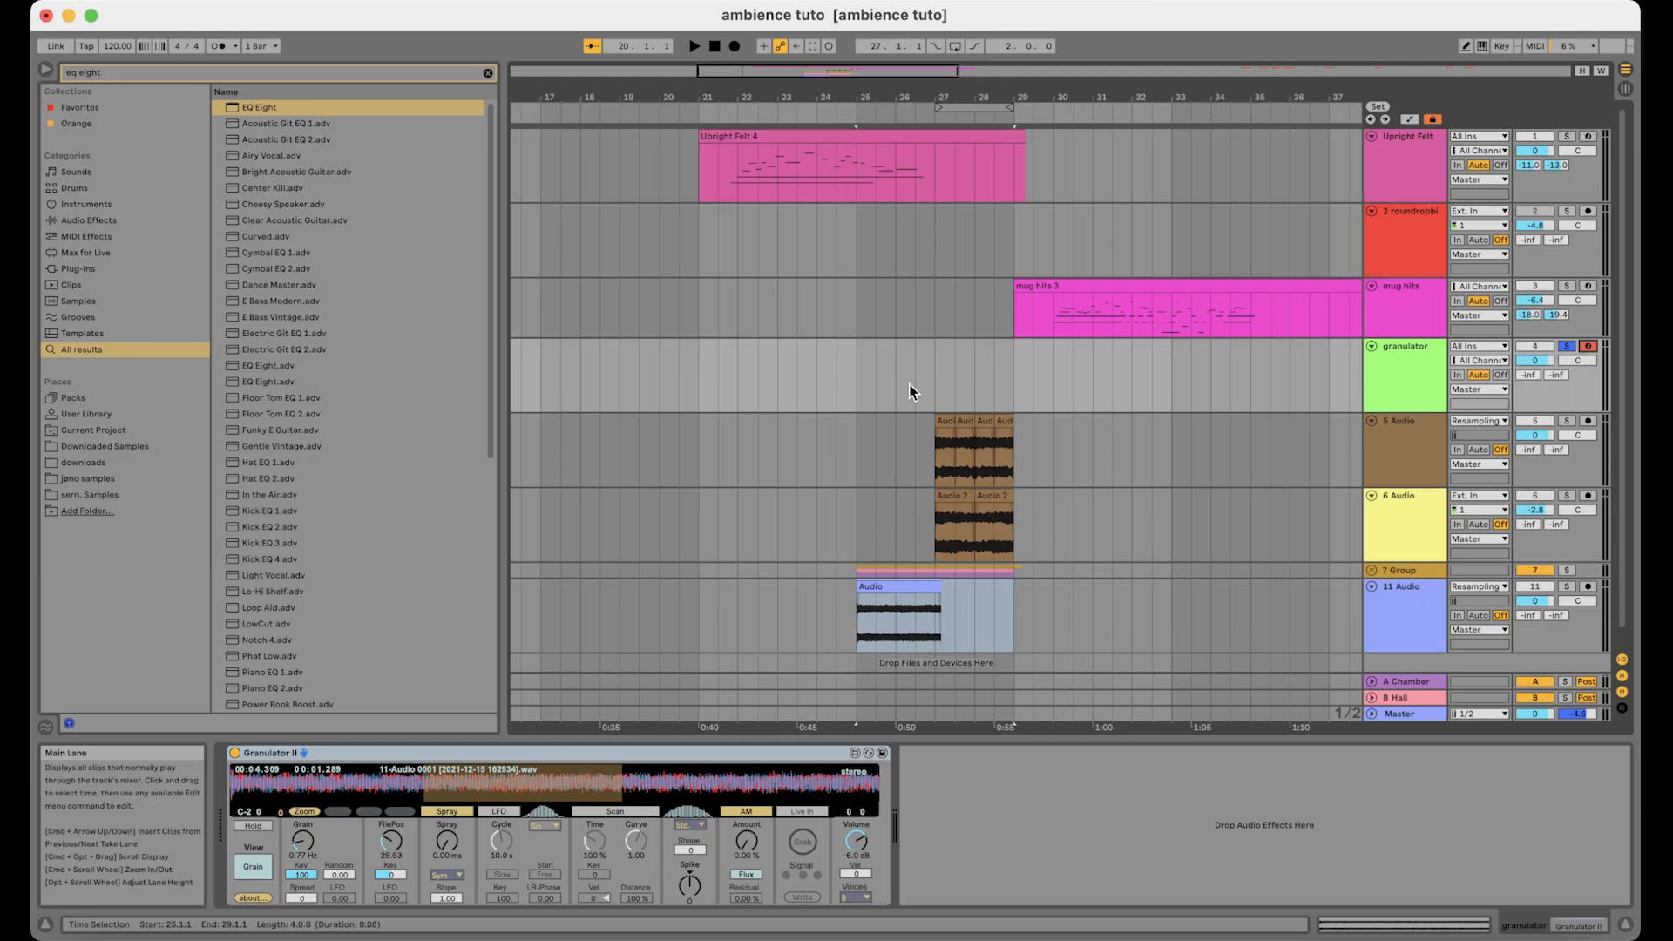
Examine Granulator II's Filter page with its envelope and pitch settings, and return the device to its Grain page
scroll(943, 368, down, 3)
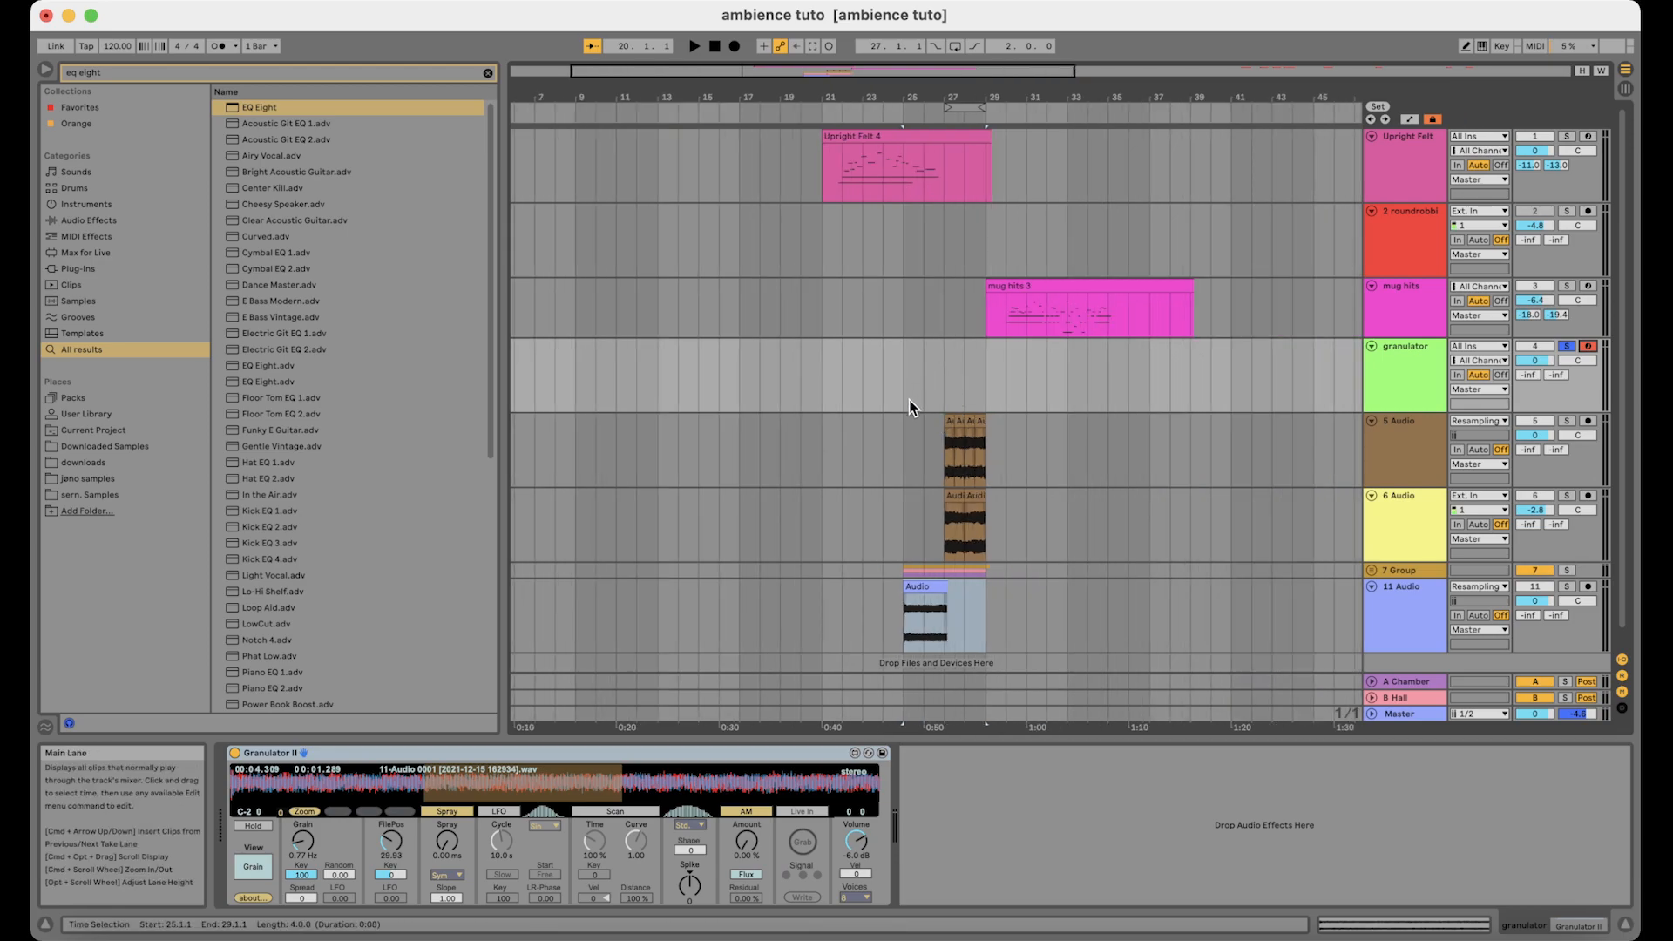
scroll(934, 558, up, 4)
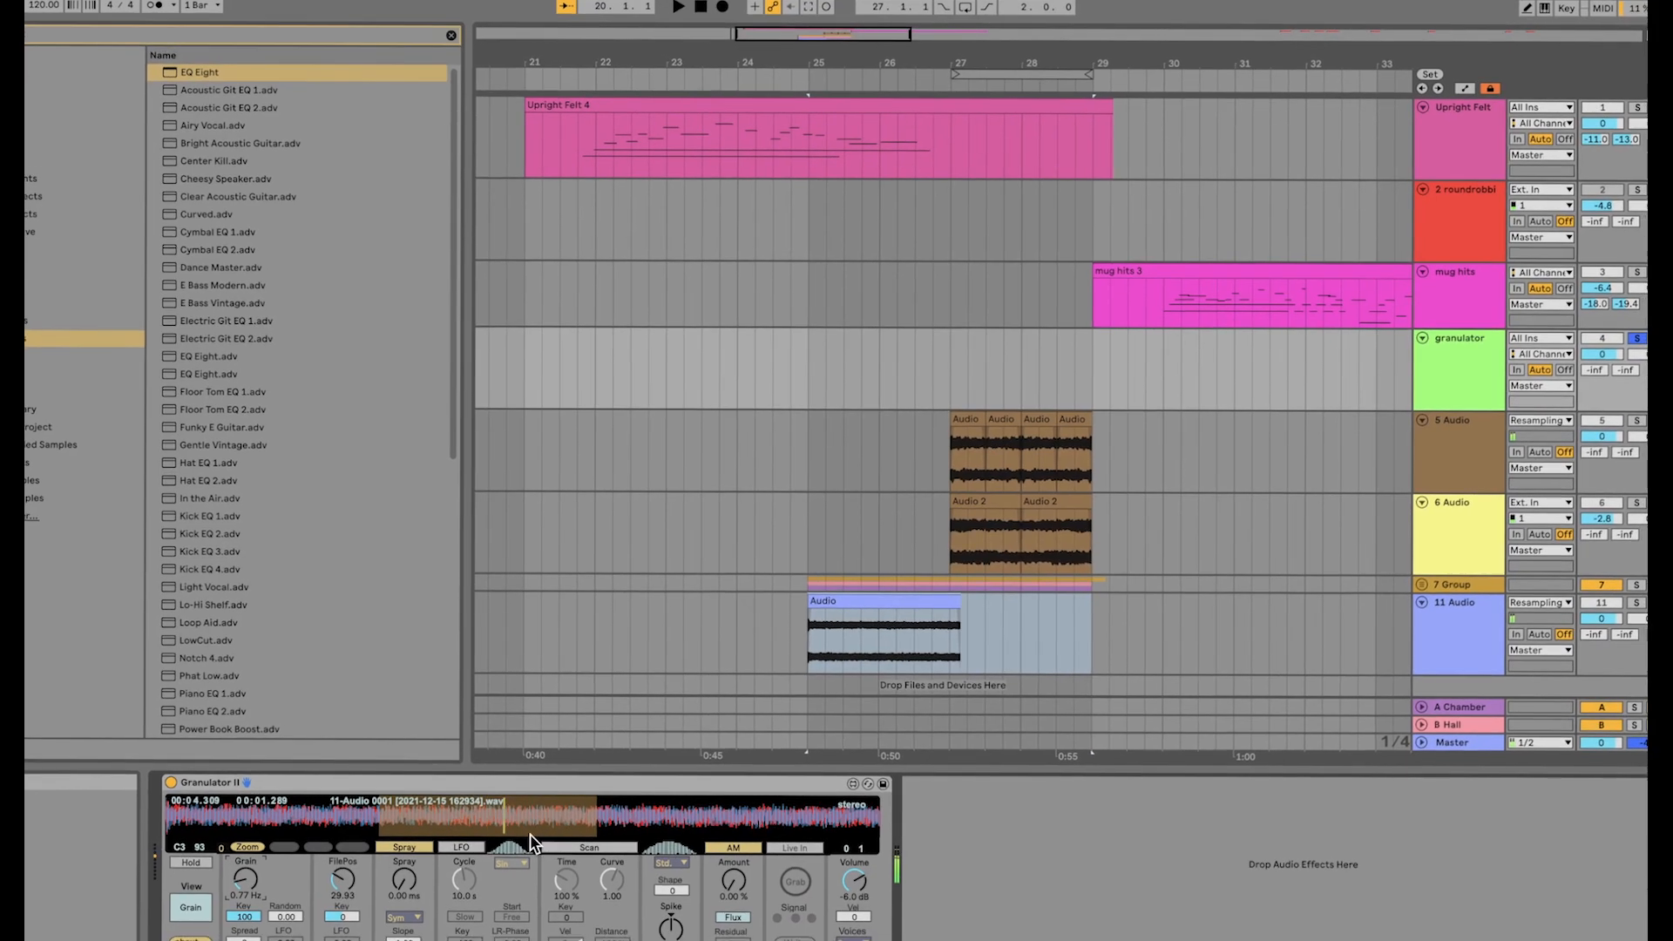
click(202, 906)
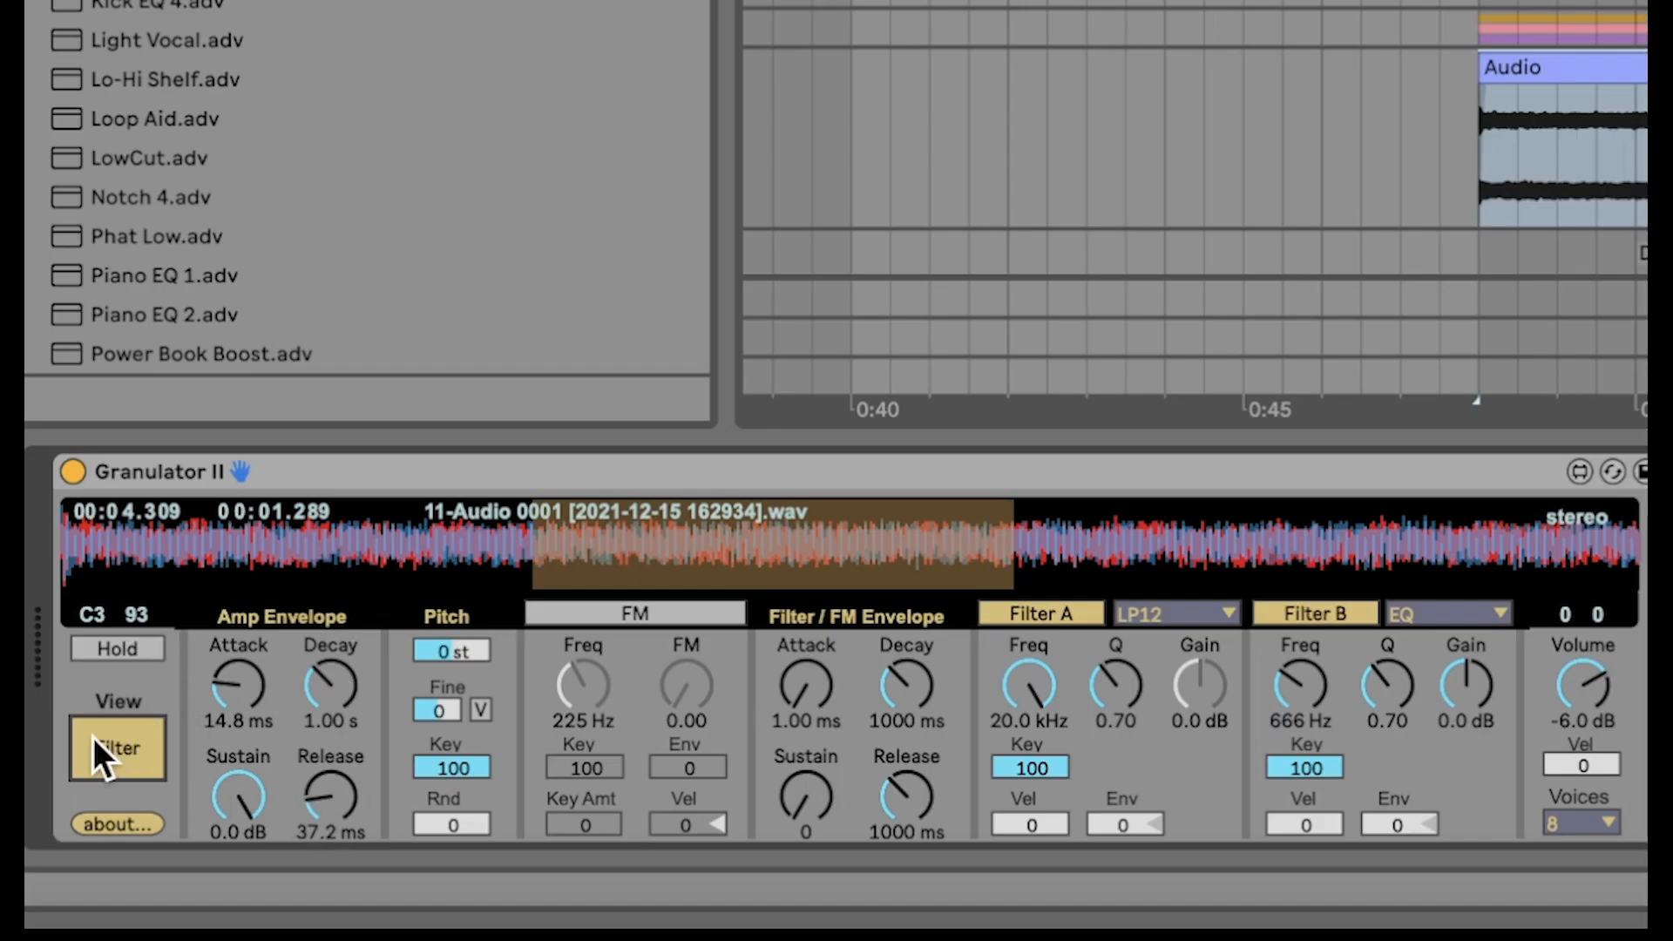
click(109, 751)
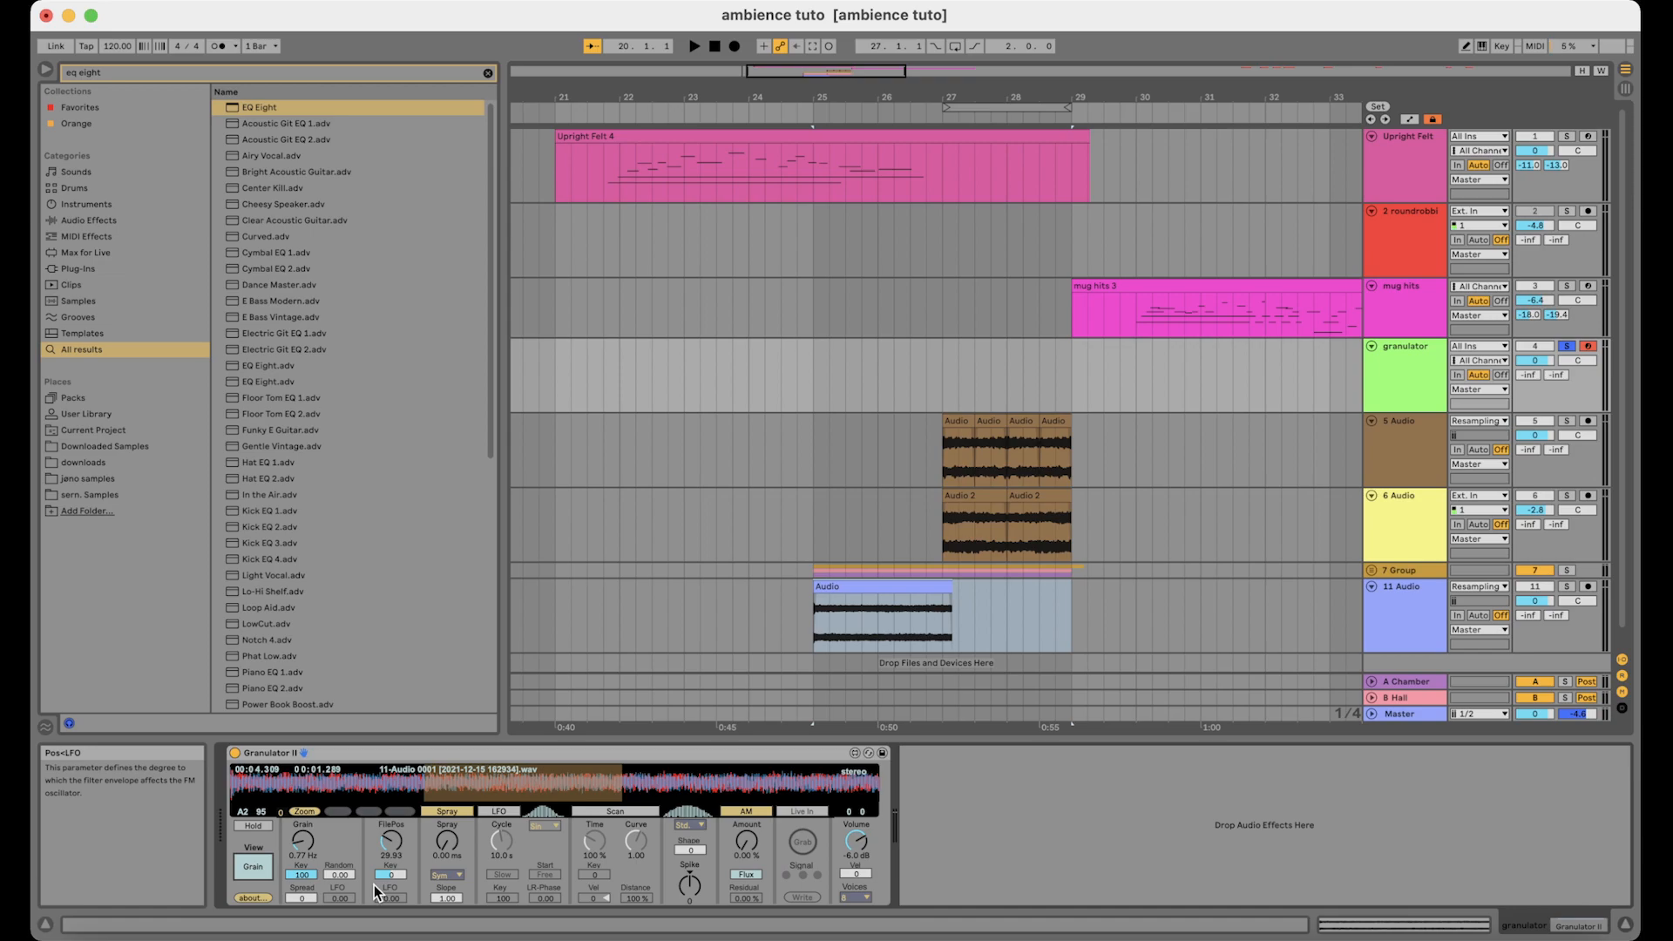
Clear the browser search and list the pad samples in the ambiences folder of the personal sample library
click(136, 493)
click(122, 479)
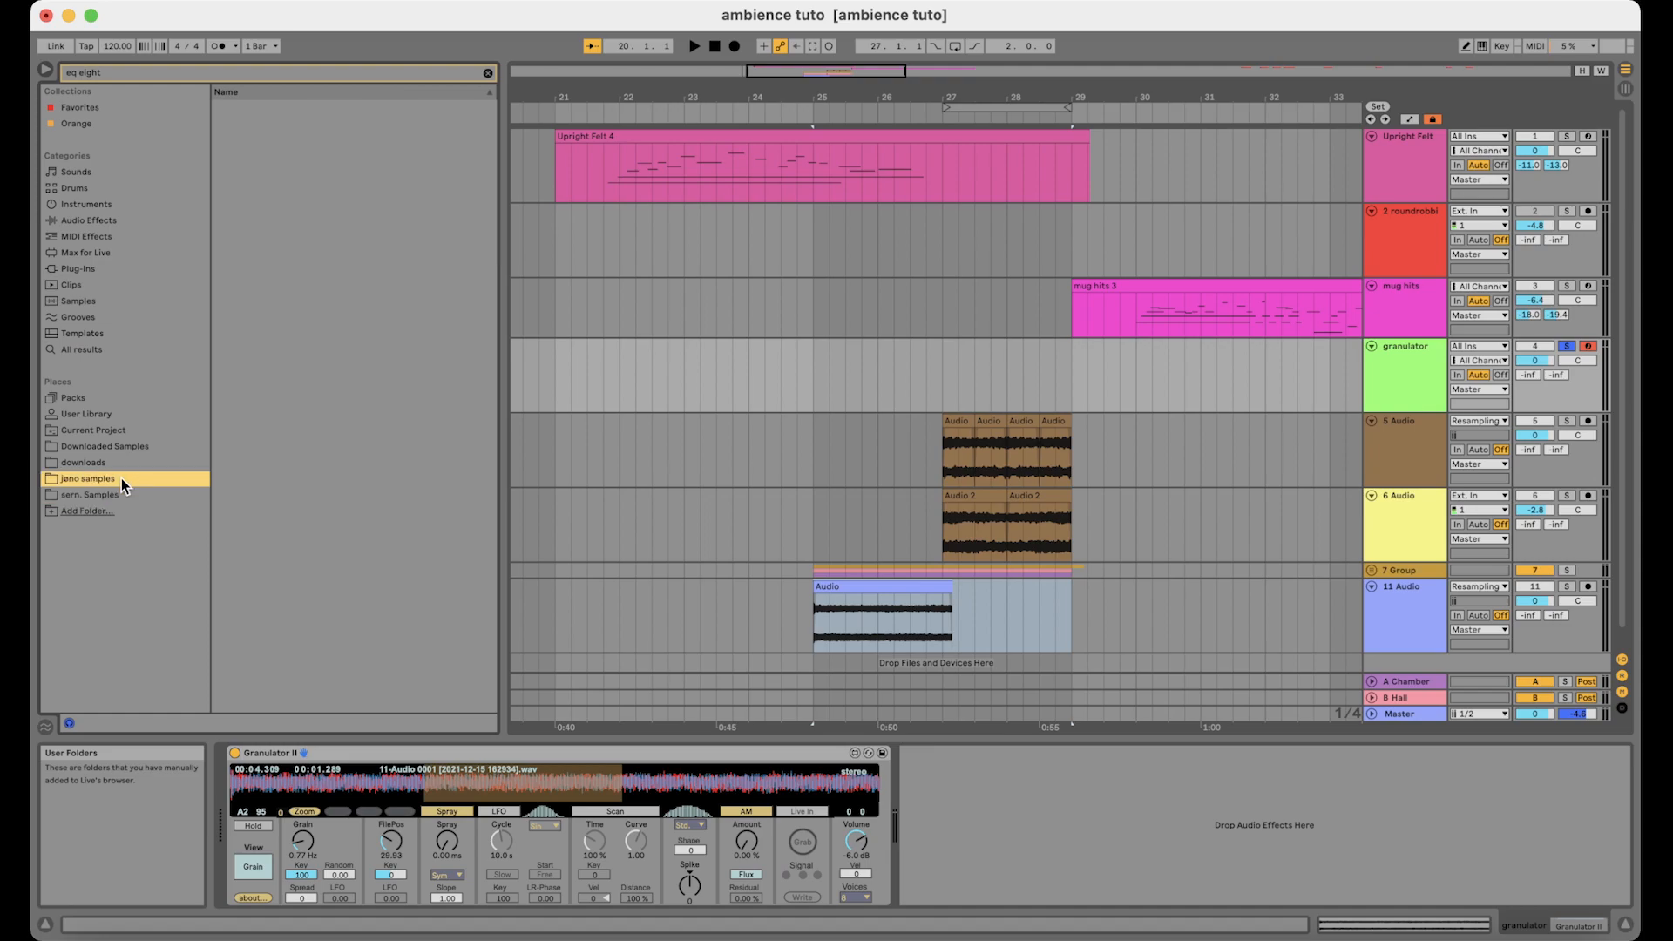
click(127, 431)
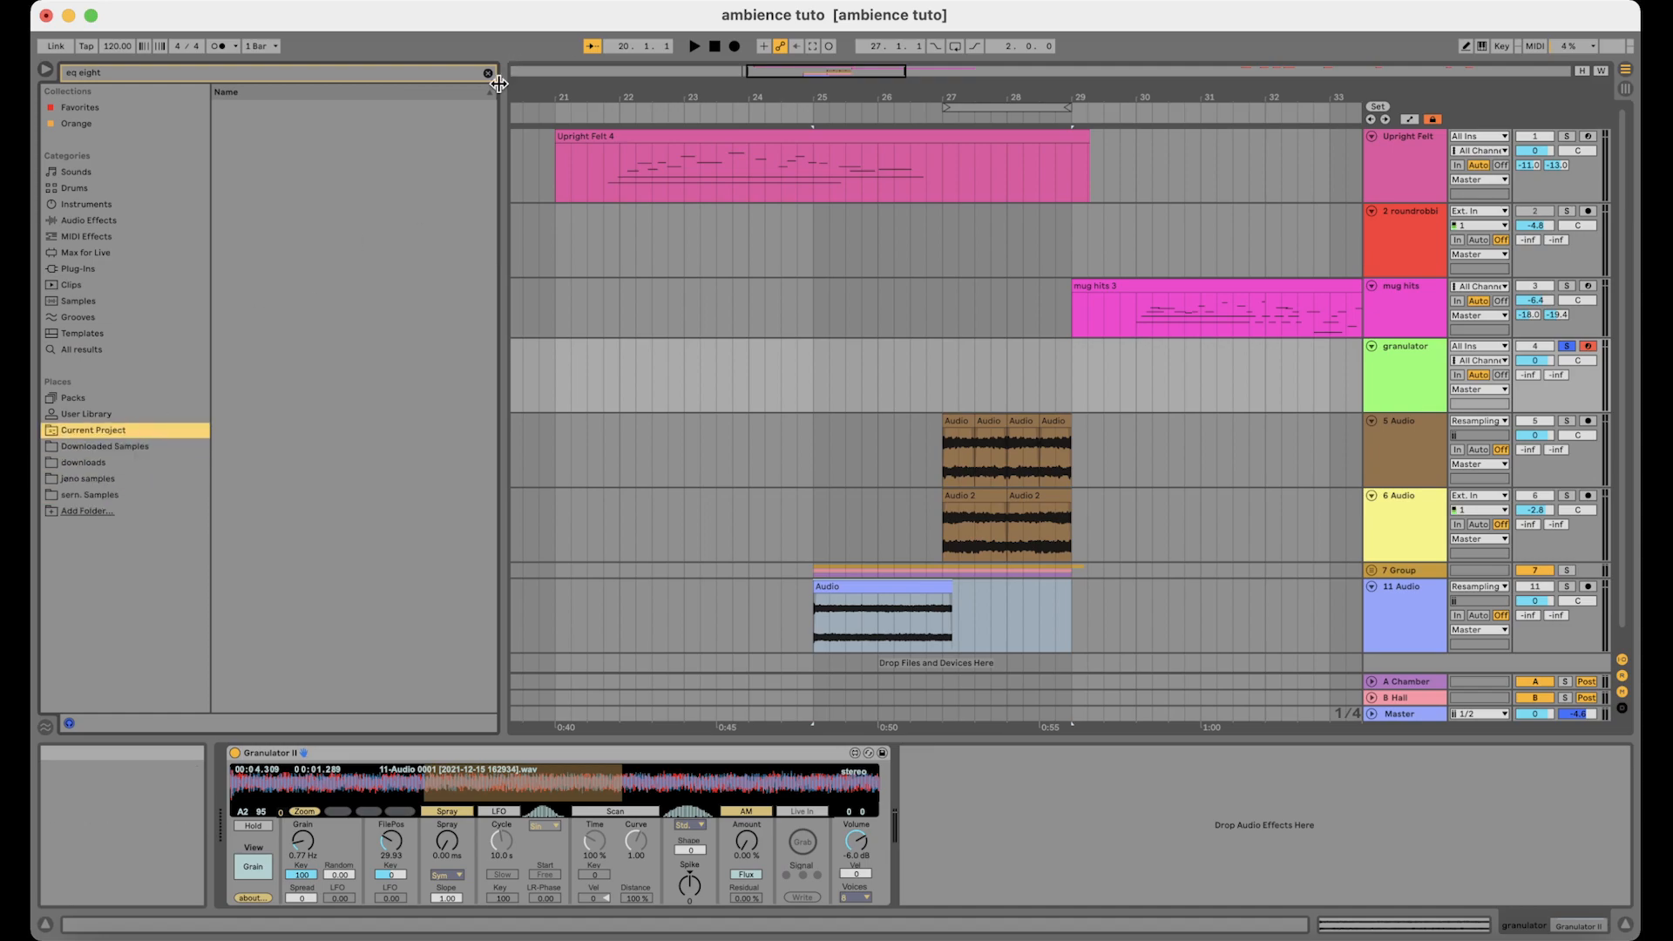
click(97, 462)
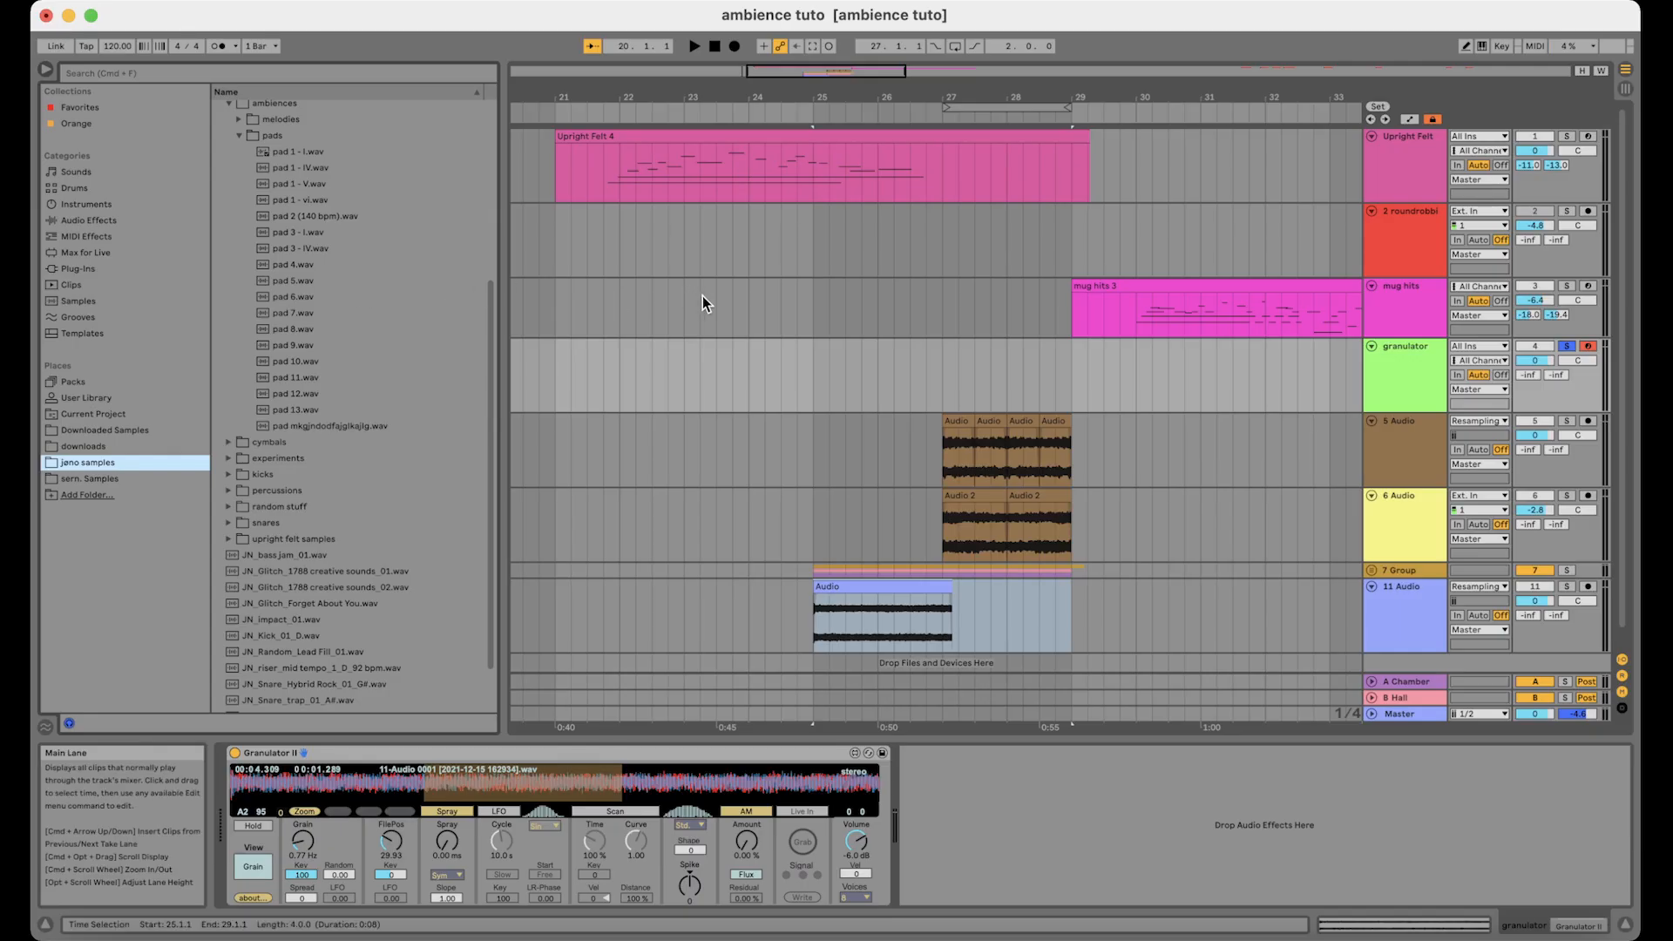
click(971, 593)
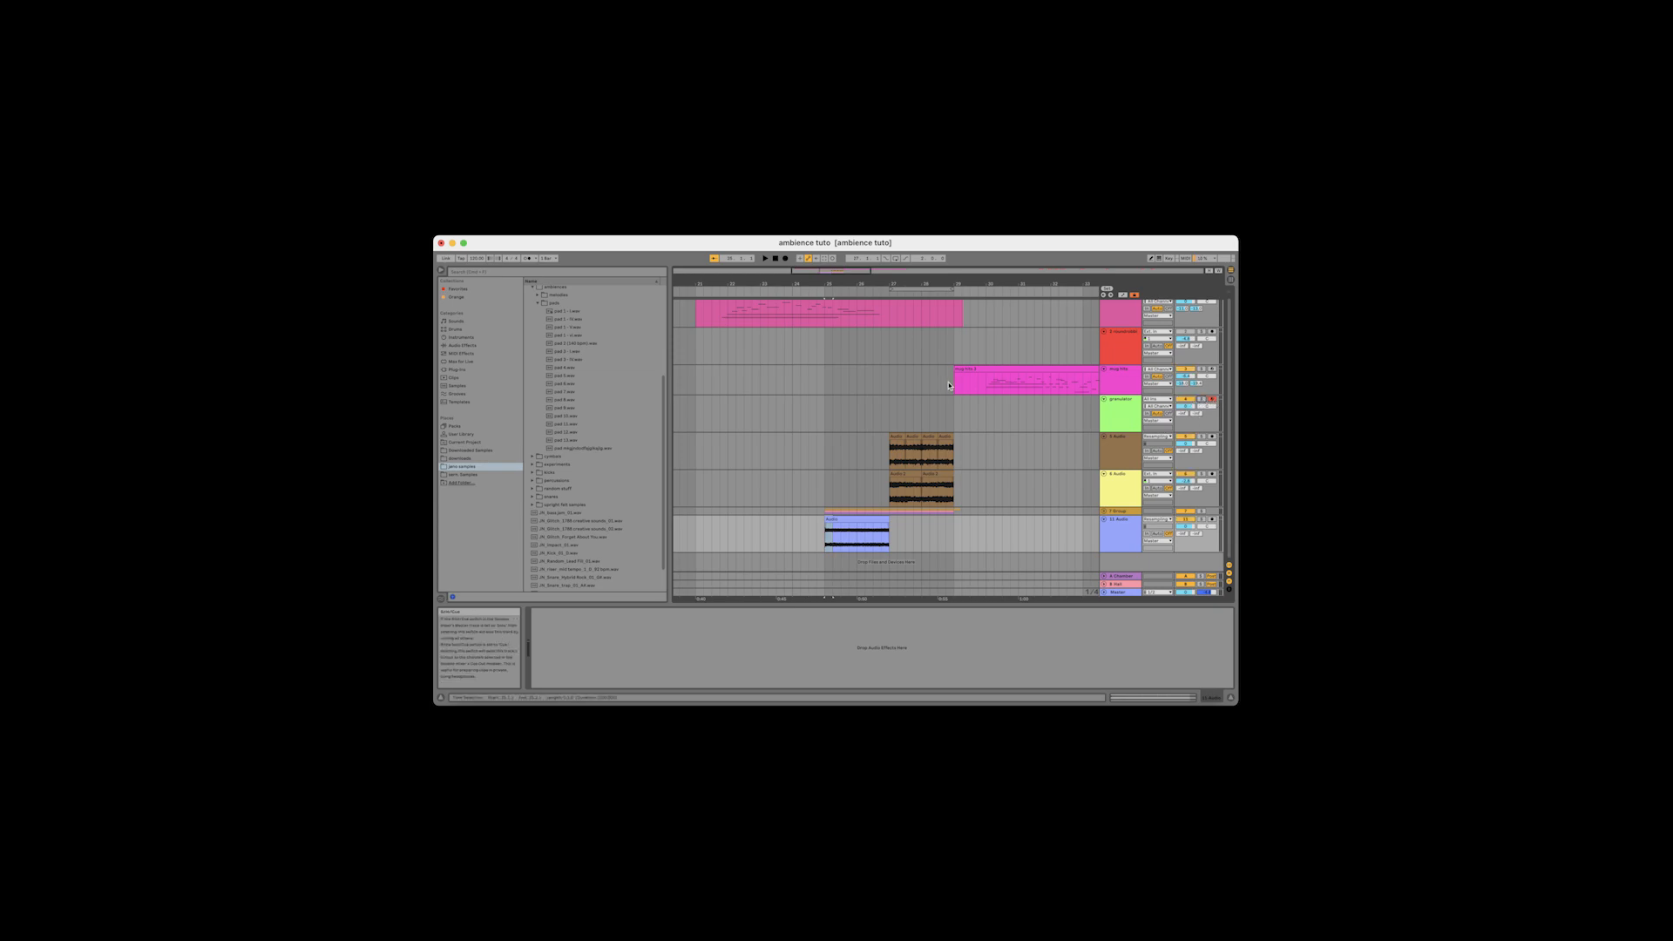
scroll(957, 387, down, 10)
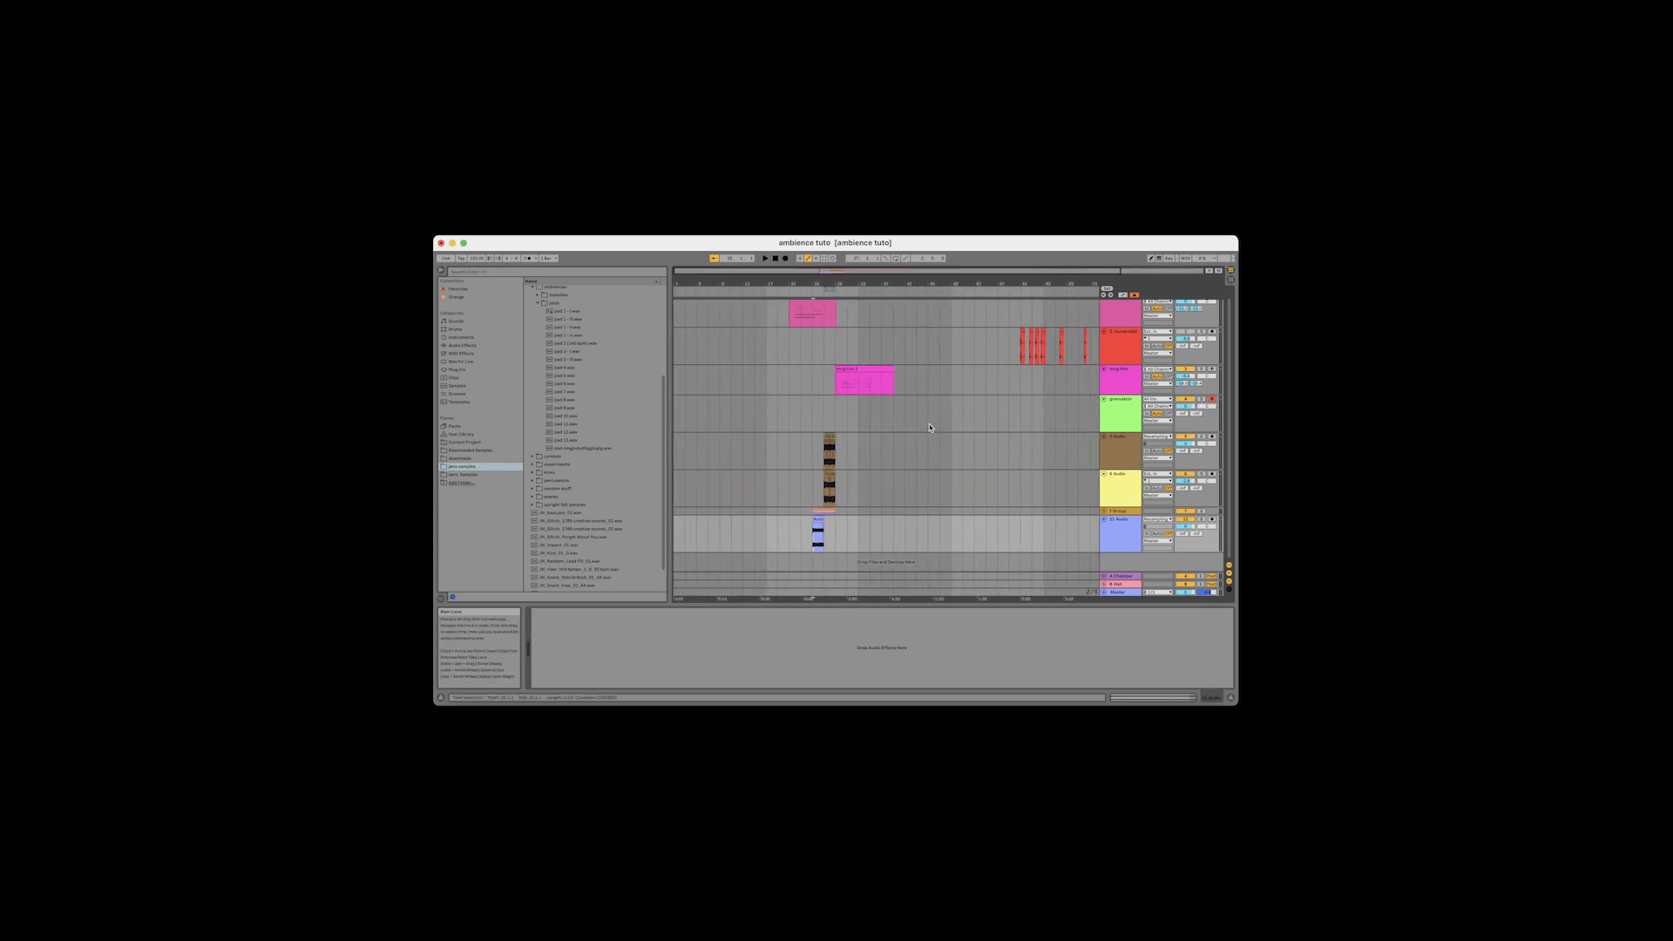